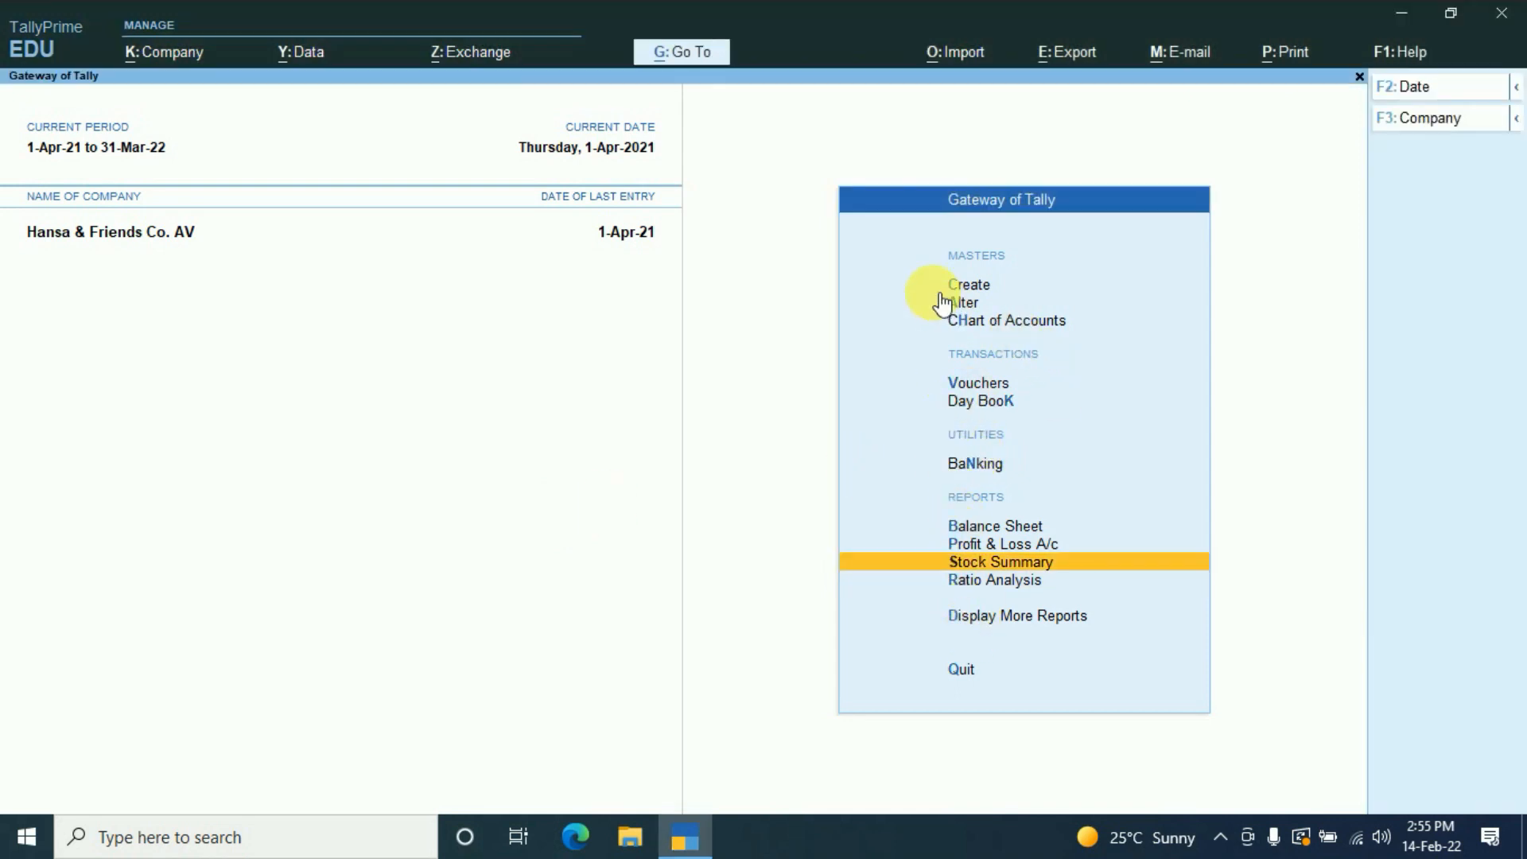
# - Review the voucher numbers of the sales and purchase entries in the Day Book
pyautogui.click(986, 624)
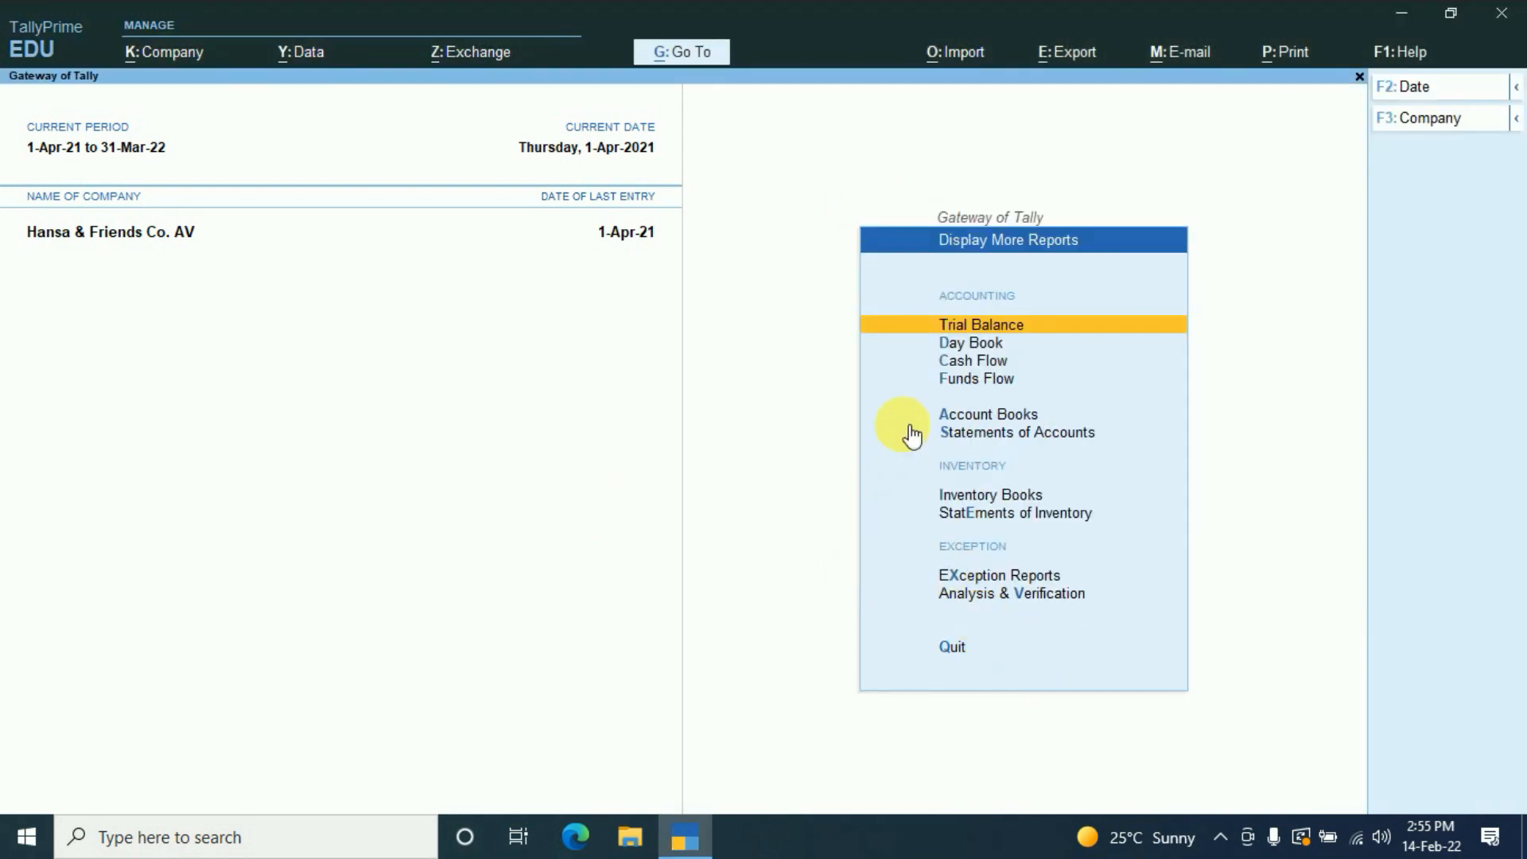
pyautogui.click(958, 344)
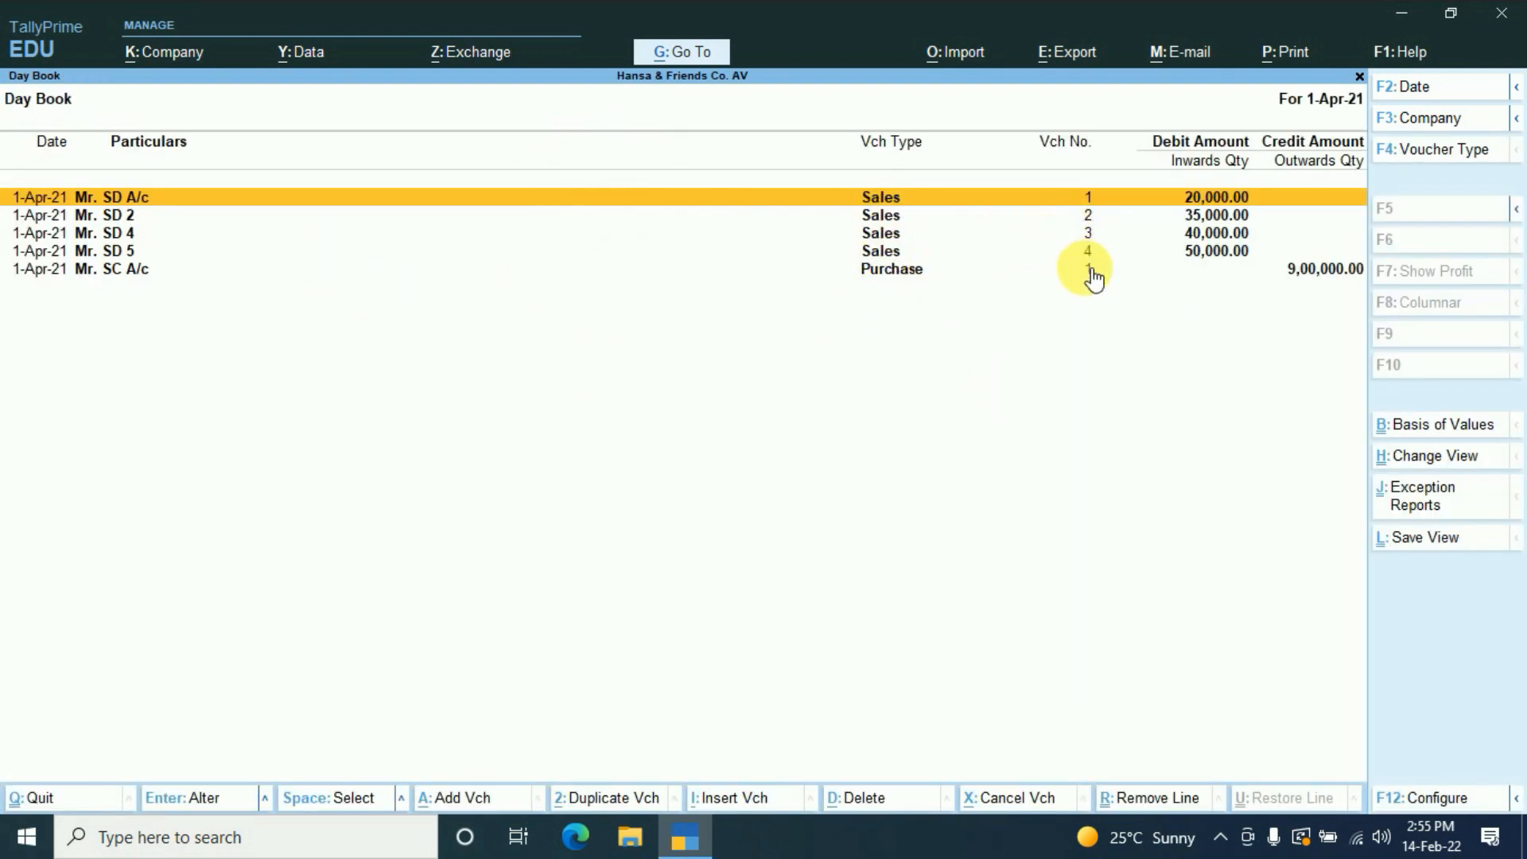
pyautogui.press('Escape')
pyautogui.press('Escape')
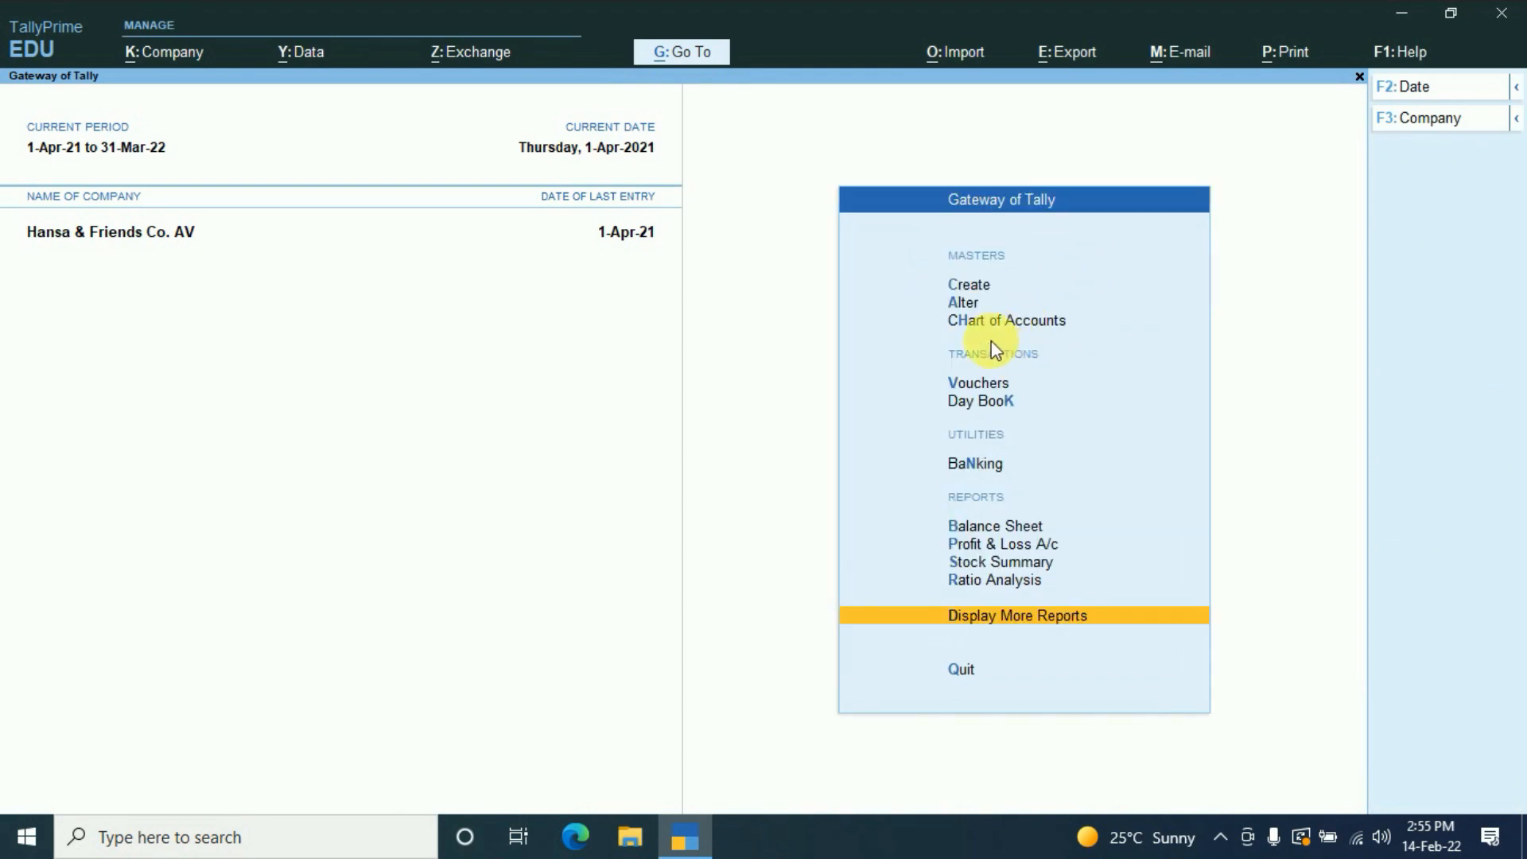
# - Check the voucher numbering method in the settings of the existing Sales voucher type
pyautogui.click(980, 307)
pyautogui.write('V')
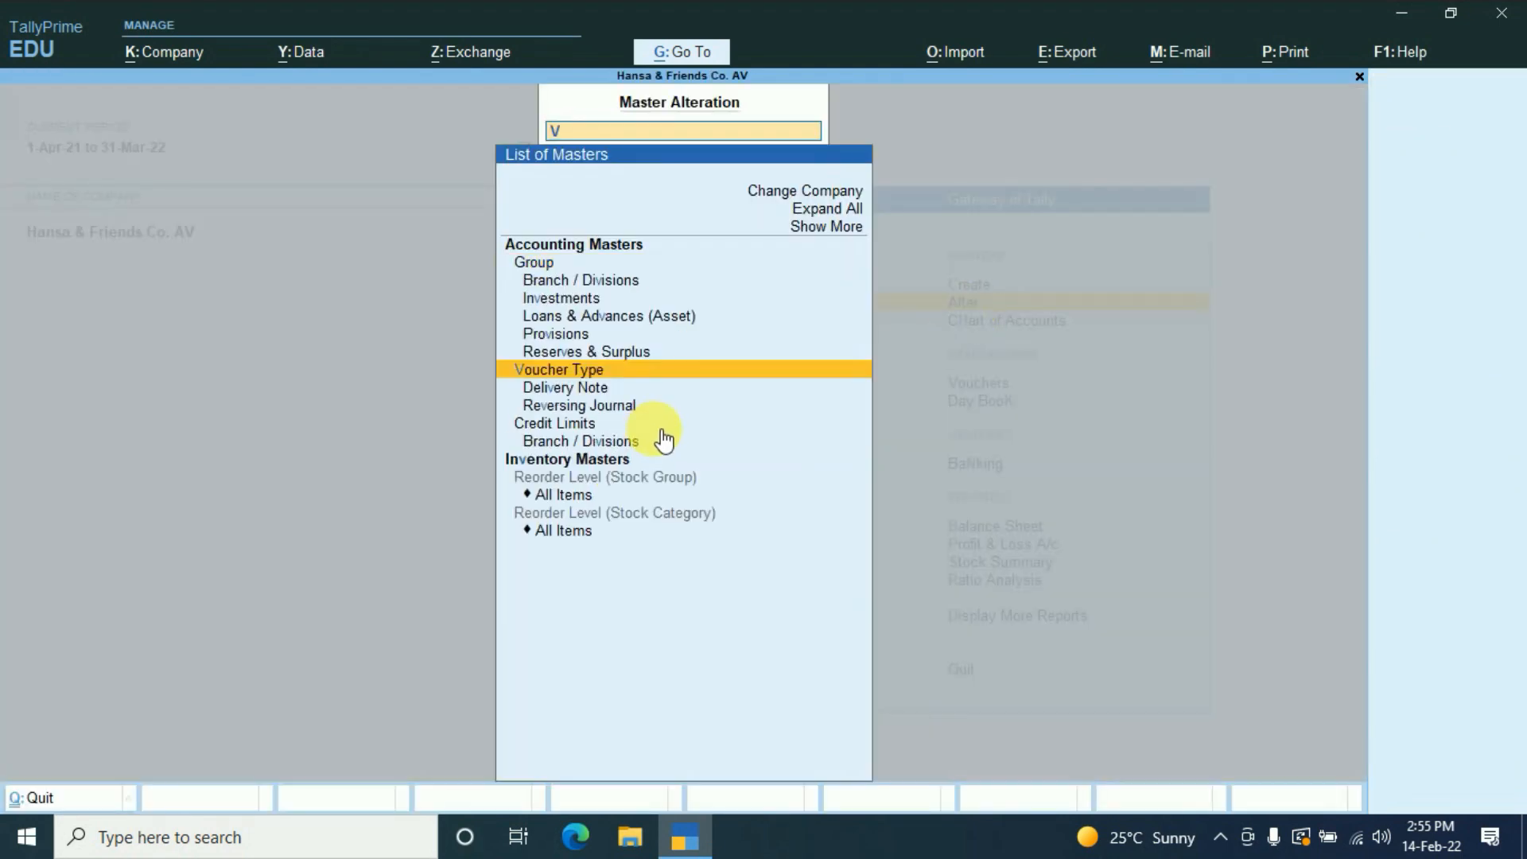
pyautogui.press('Return')
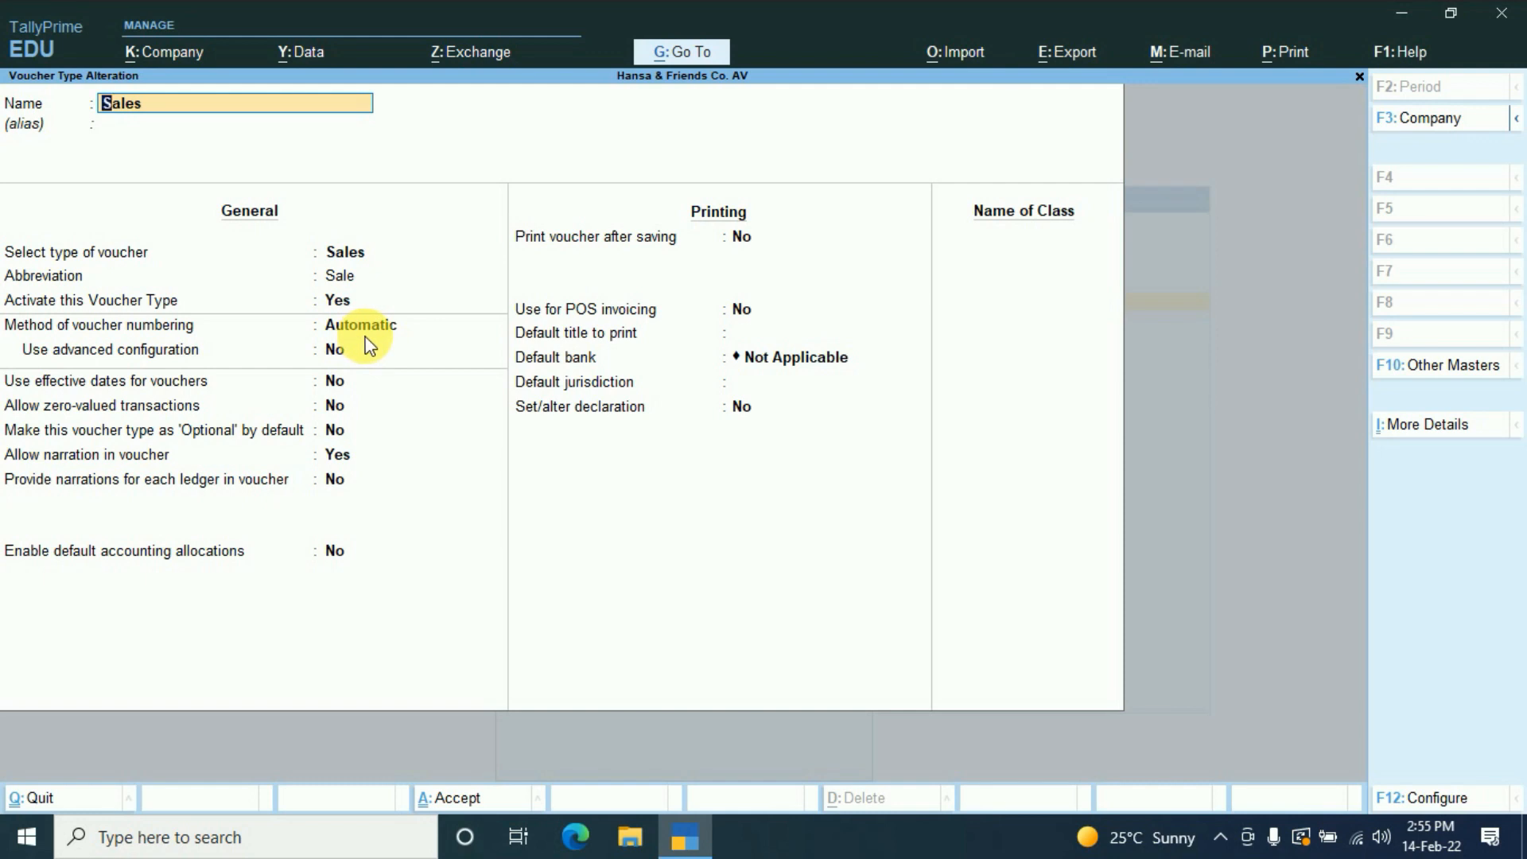
pyautogui.press('Escape')
pyautogui.press('Escape')
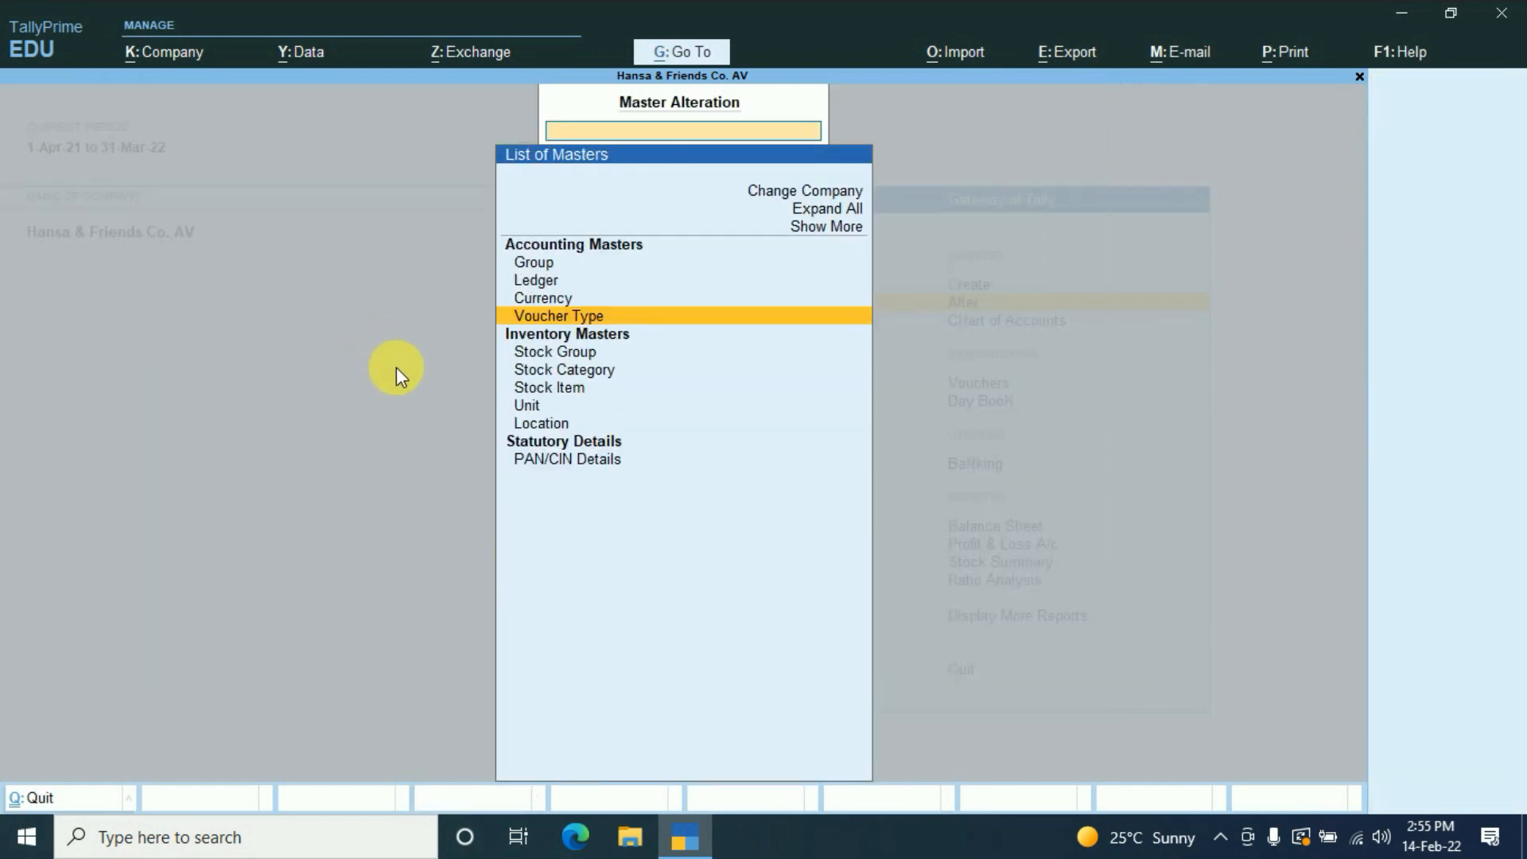
pyautogui.press('Escape')
# - Delete sales voucher number 2, the SD 2 party's entry, from the Day Book and return to the Gateway of Tally
pyautogui.click(988, 619)
pyautogui.click(967, 343)
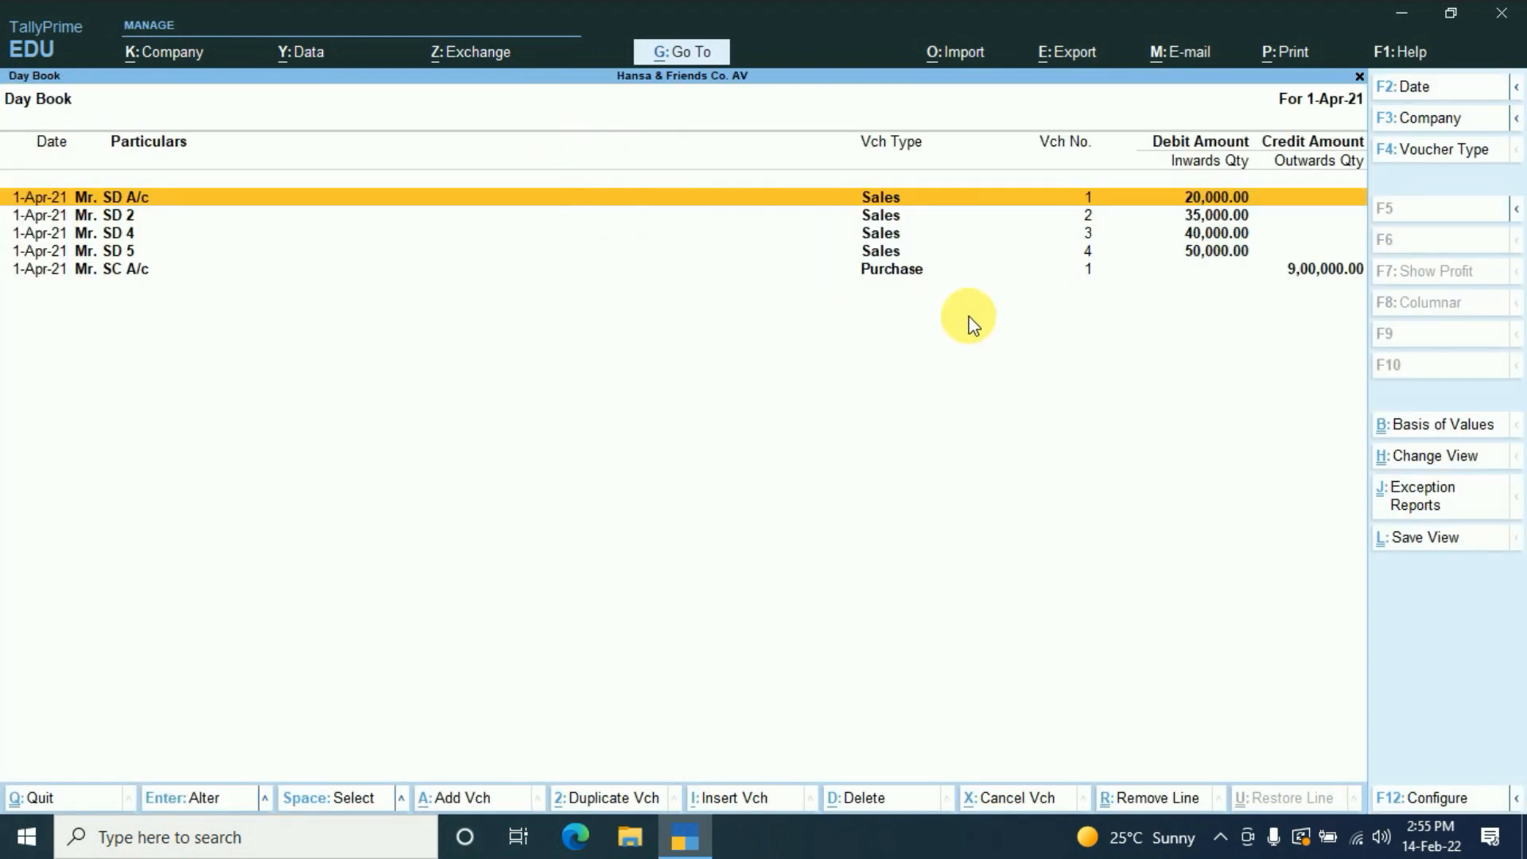
pyautogui.press('Down')
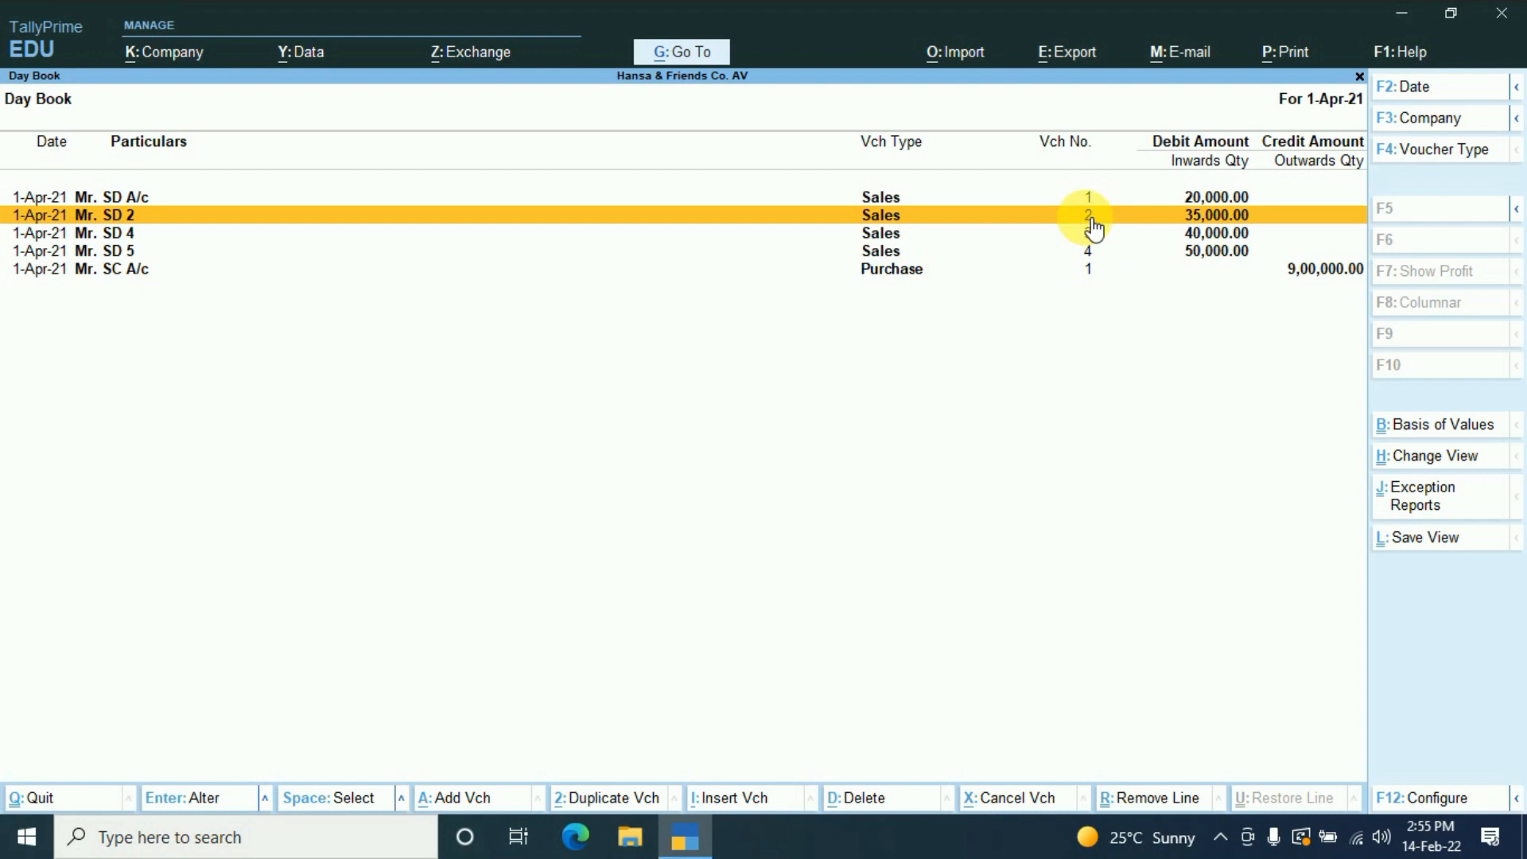
pyautogui.hotkey('alt', 'd')
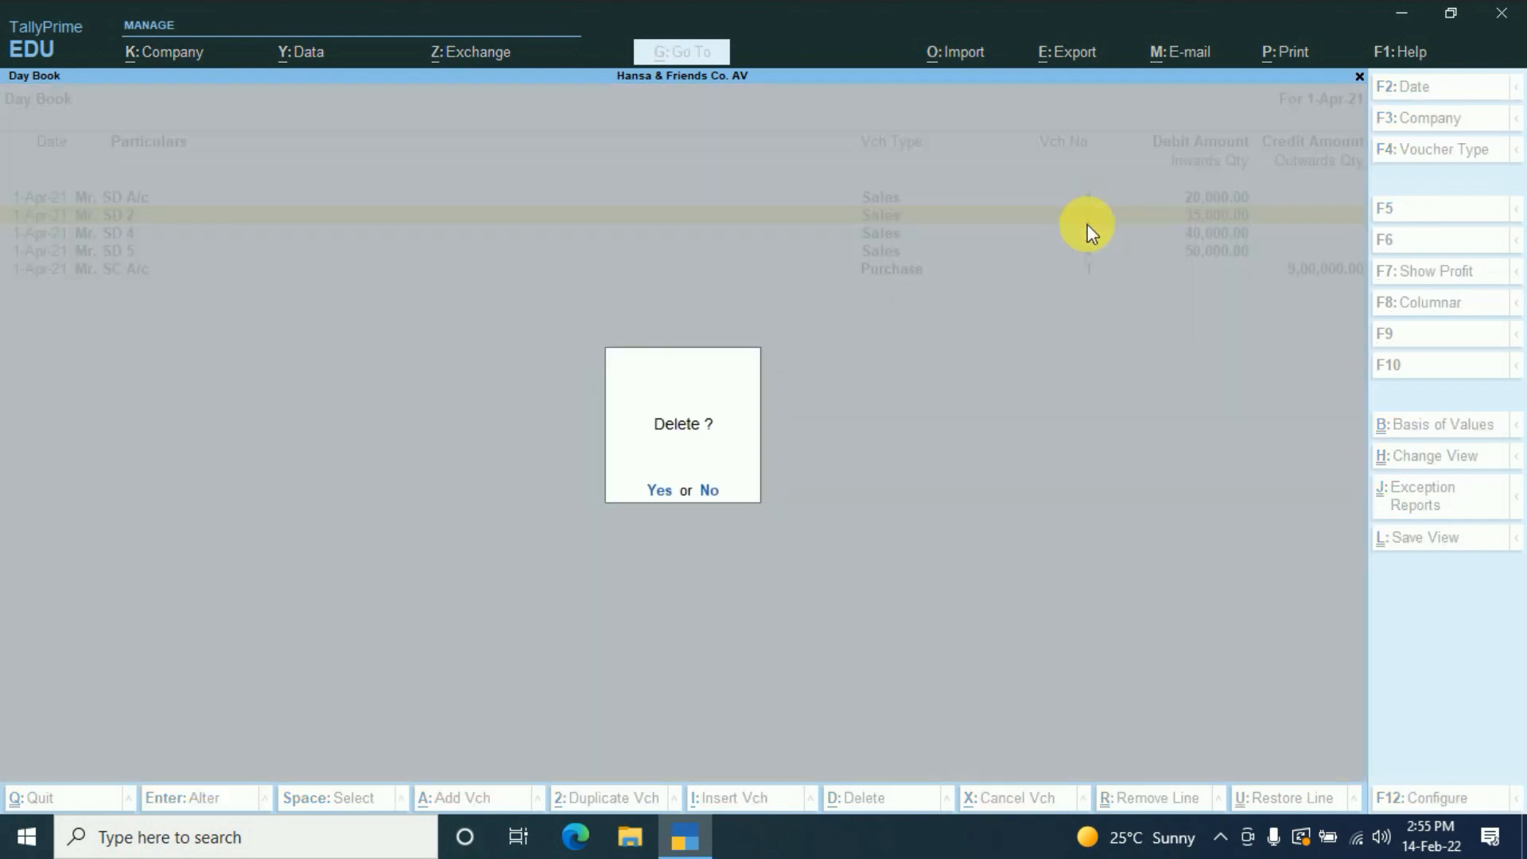
pyautogui.press('y')
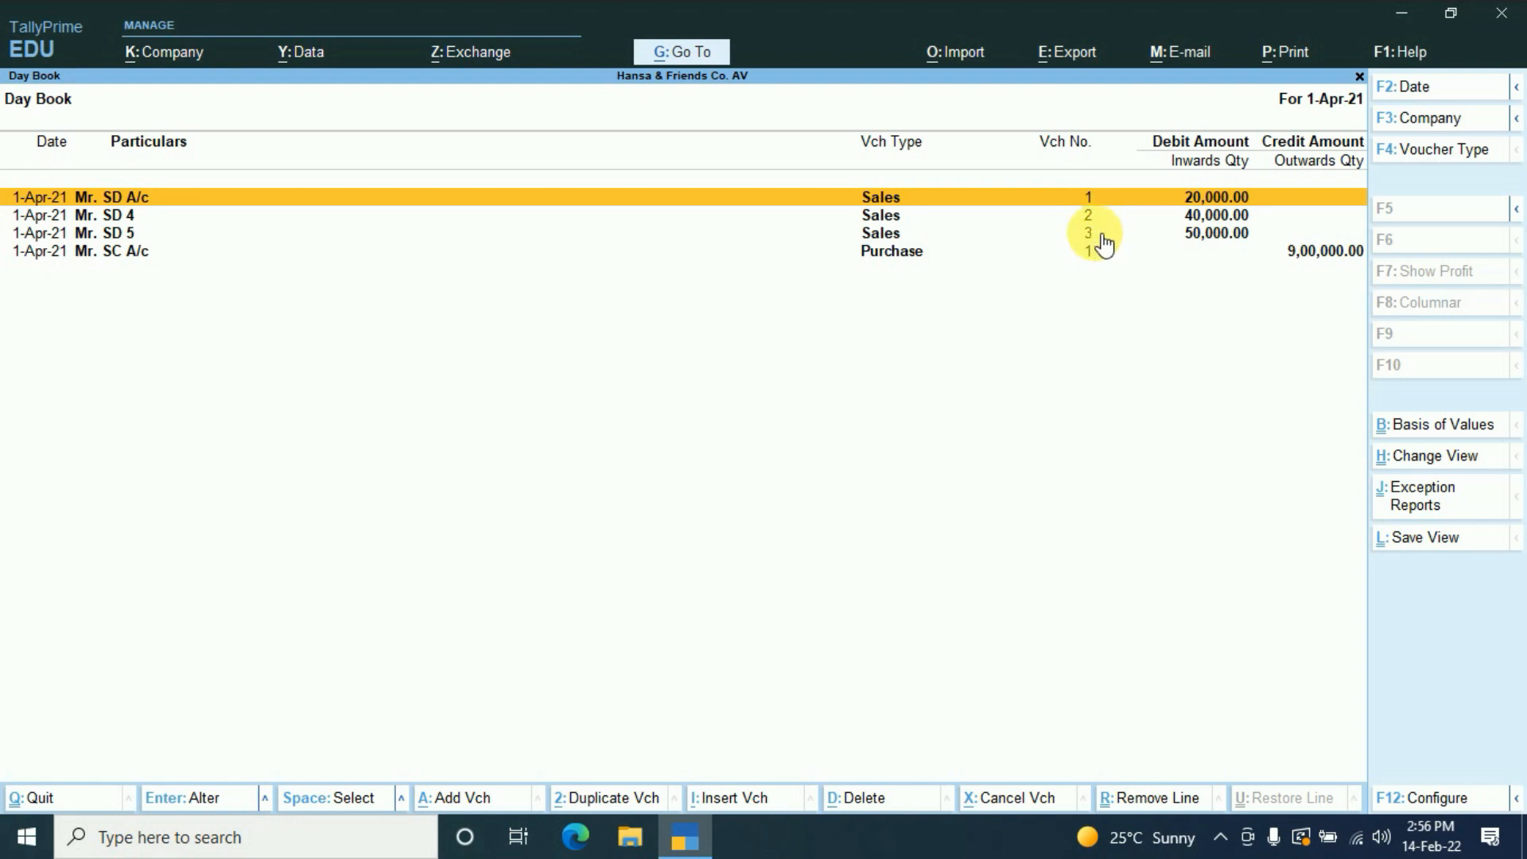
pyautogui.press('Escape')
pyautogui.press('Escape')
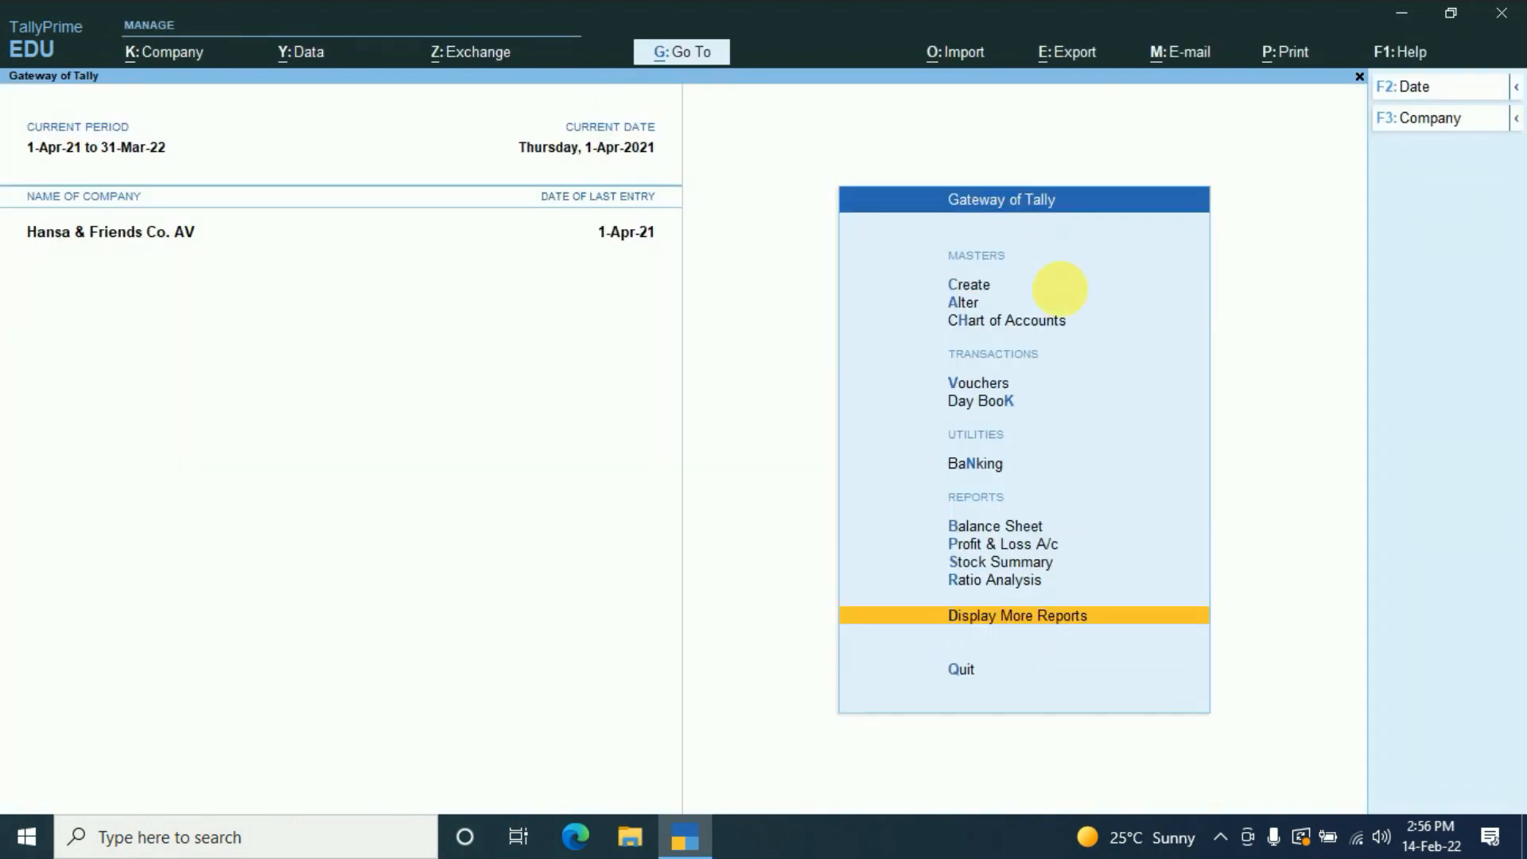
# - Create a new voucher type named Sales New, based on the Sales voucher type
pyautogui.click(991, 305)
pyautogui.press('Escape')
pyautogui.click(879, 287)
pyautogui.write('V')
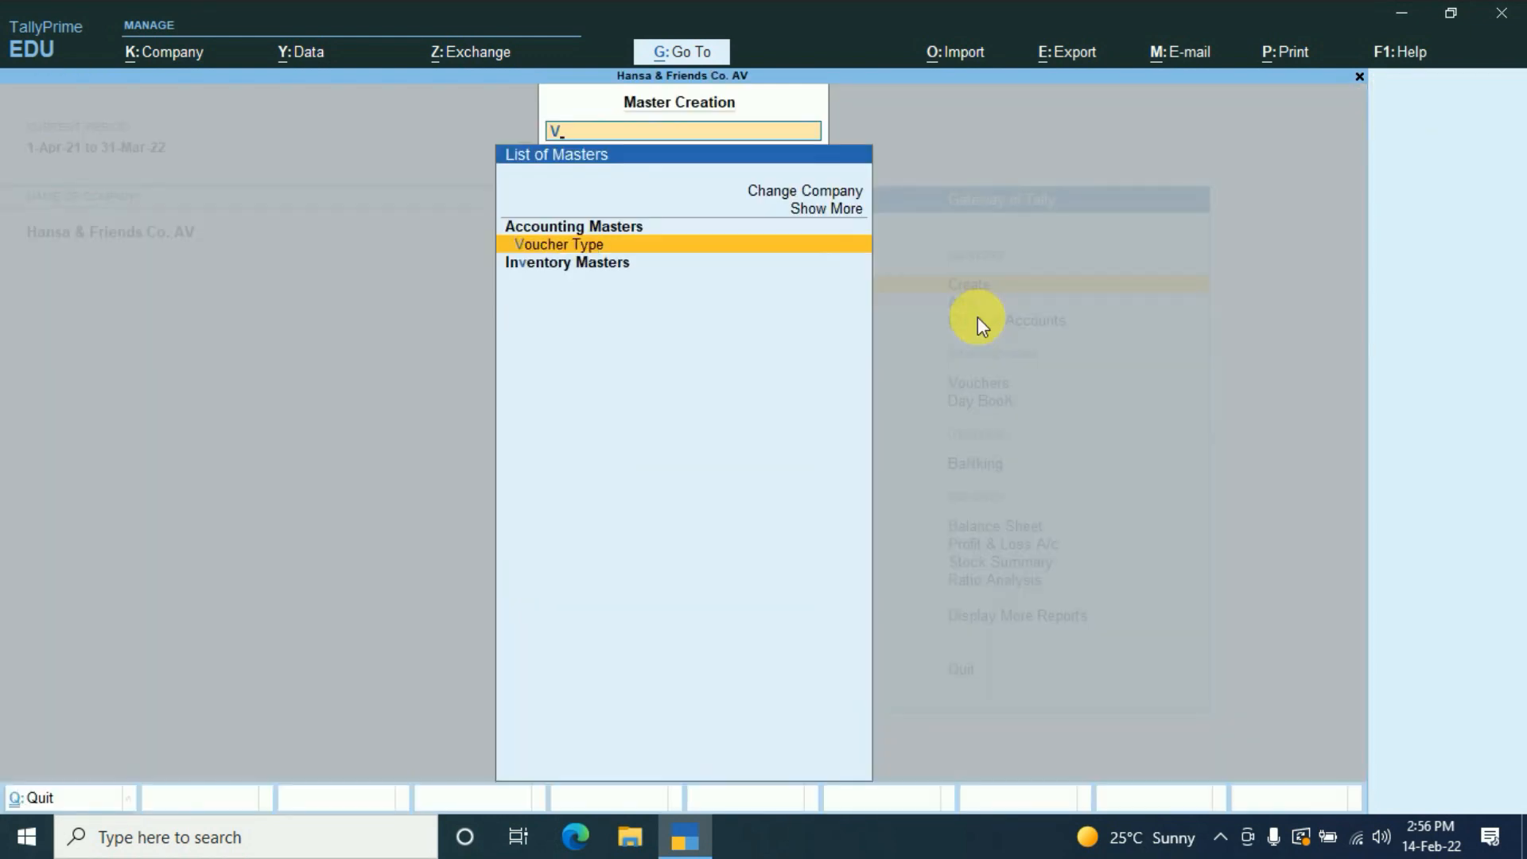
pyautogui.press('Return')
pyautogui.write('Sales New')
pyautogui.press('Return')
pyautogui.press('Return')
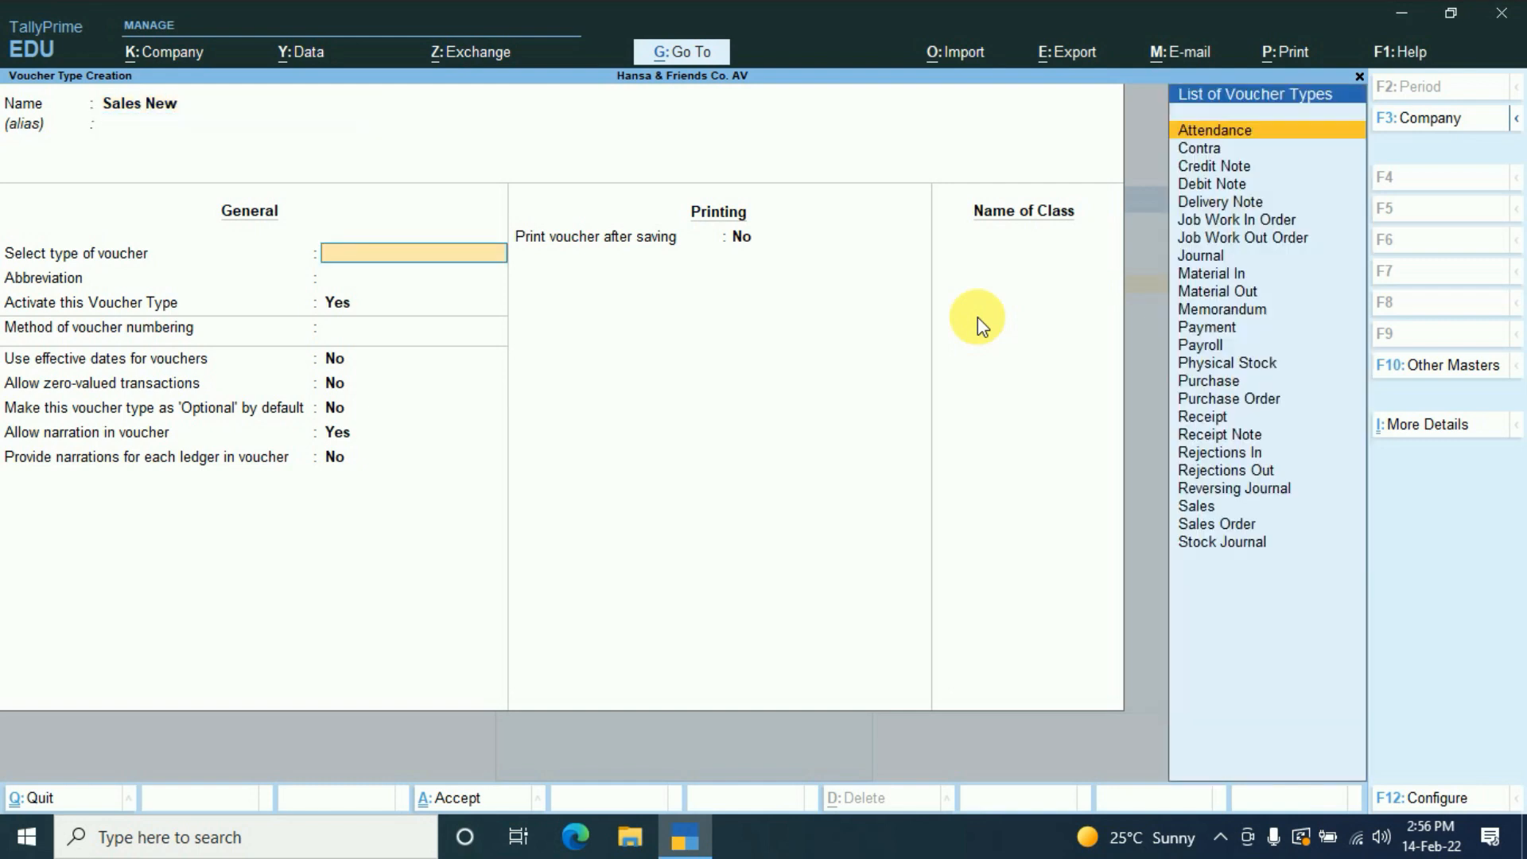
pyautogui.write('S')
pyautogui.press('Return')
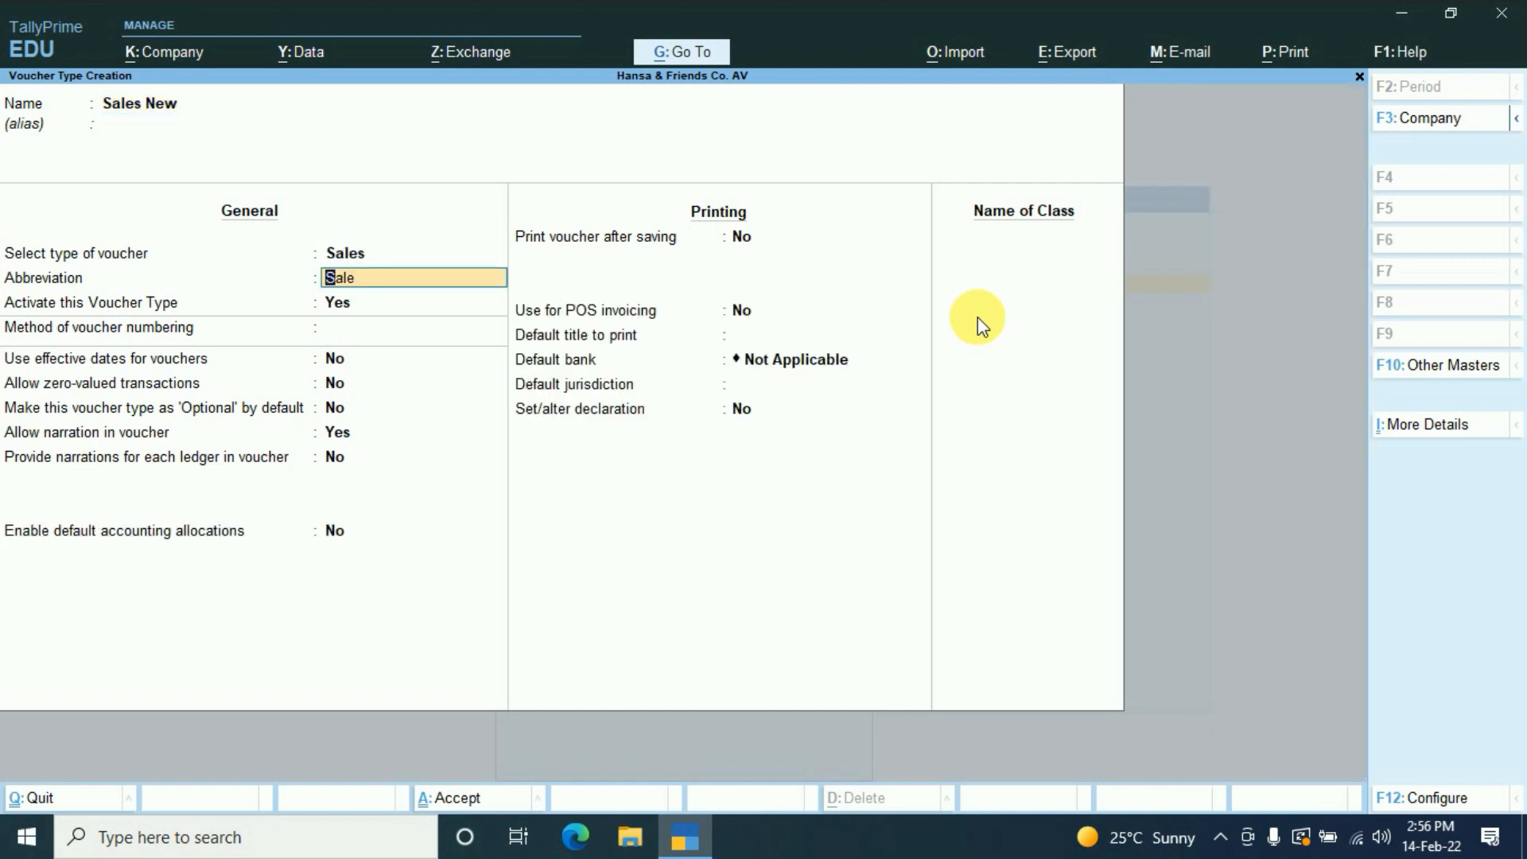
# - Keep the abbreviation and activation defaults and set the method of voucher numbering to Automatic (Manual Override)
pyautogui.press('Return')
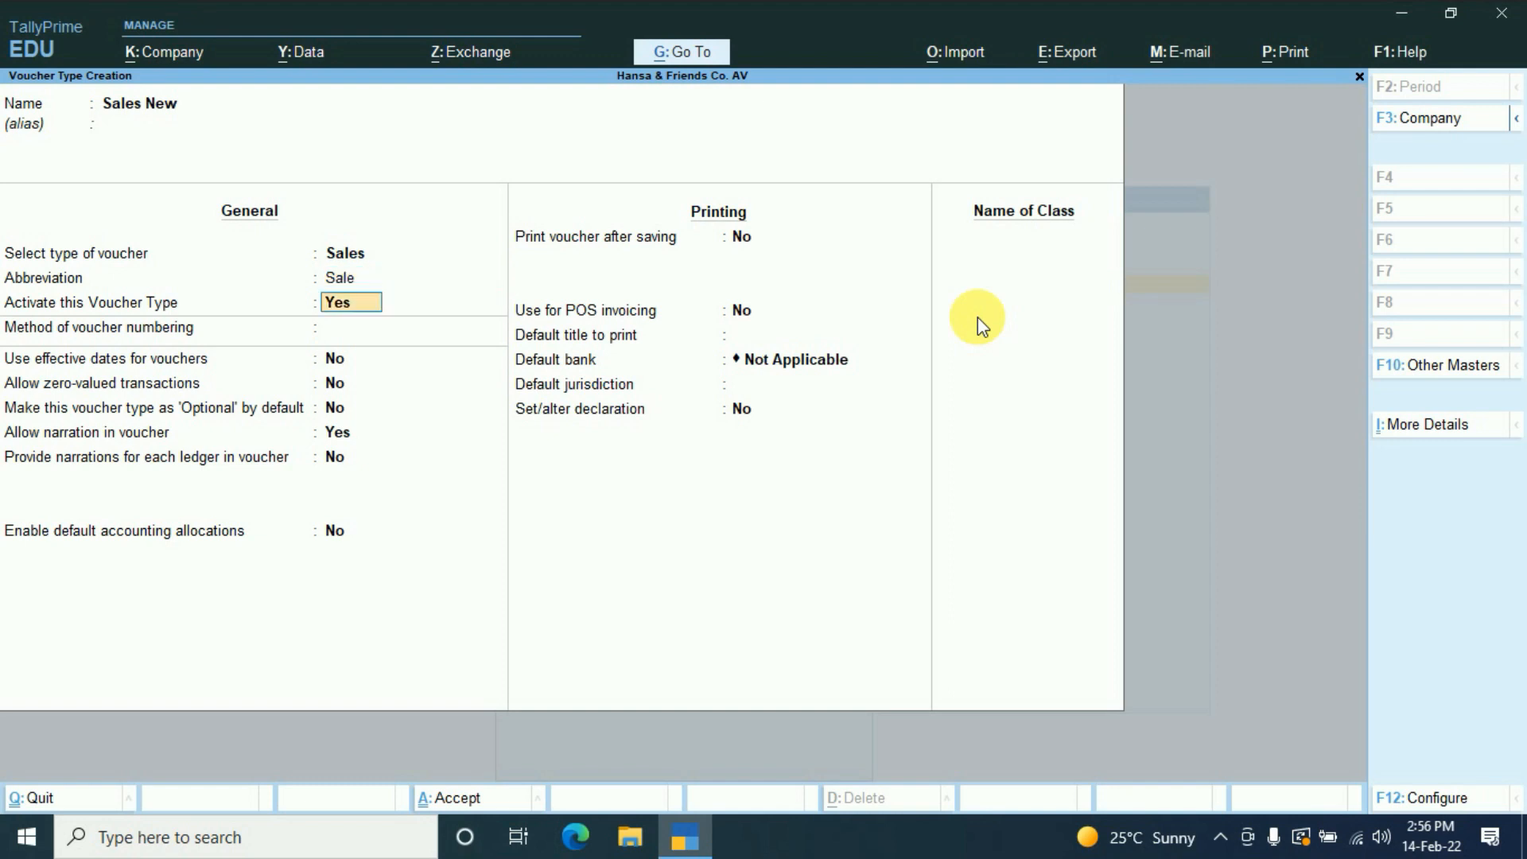
pyautogui.press('Return')
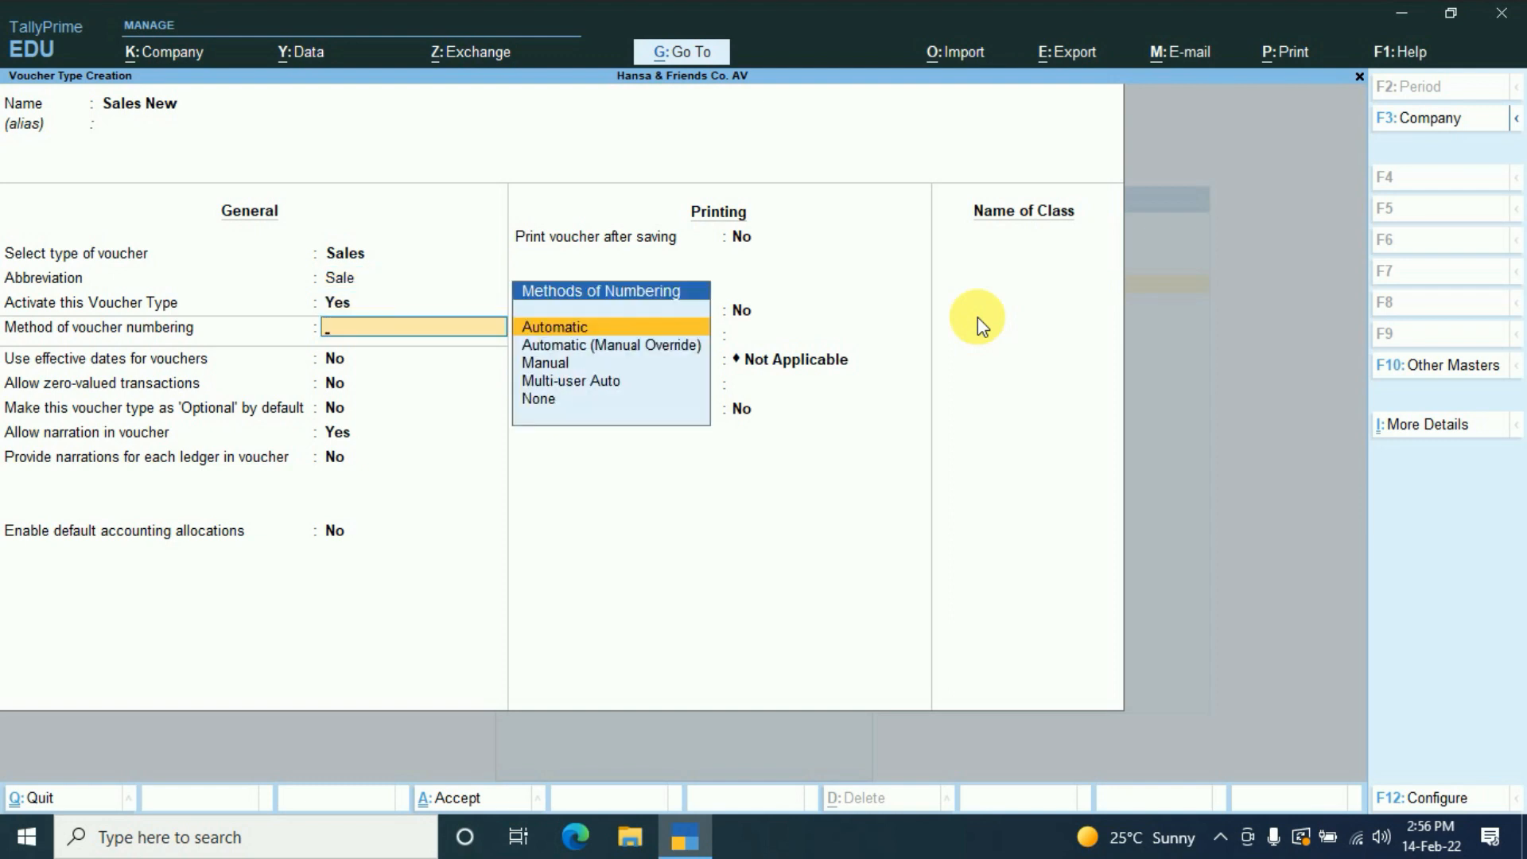
pyautogui.press('Down')
pyautogui.press('Down')
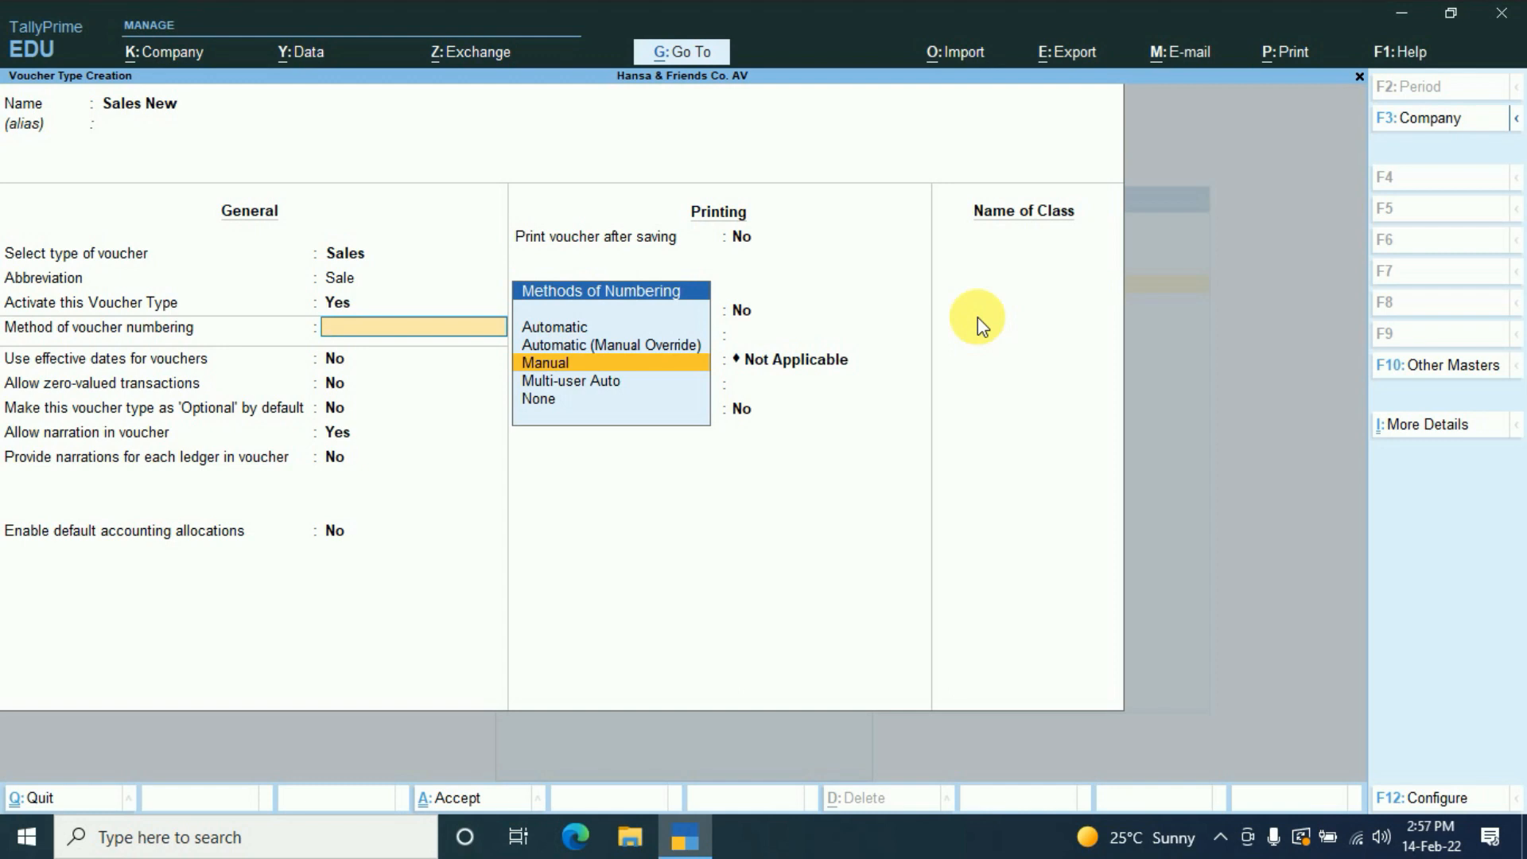
pyautogui.press('Up')
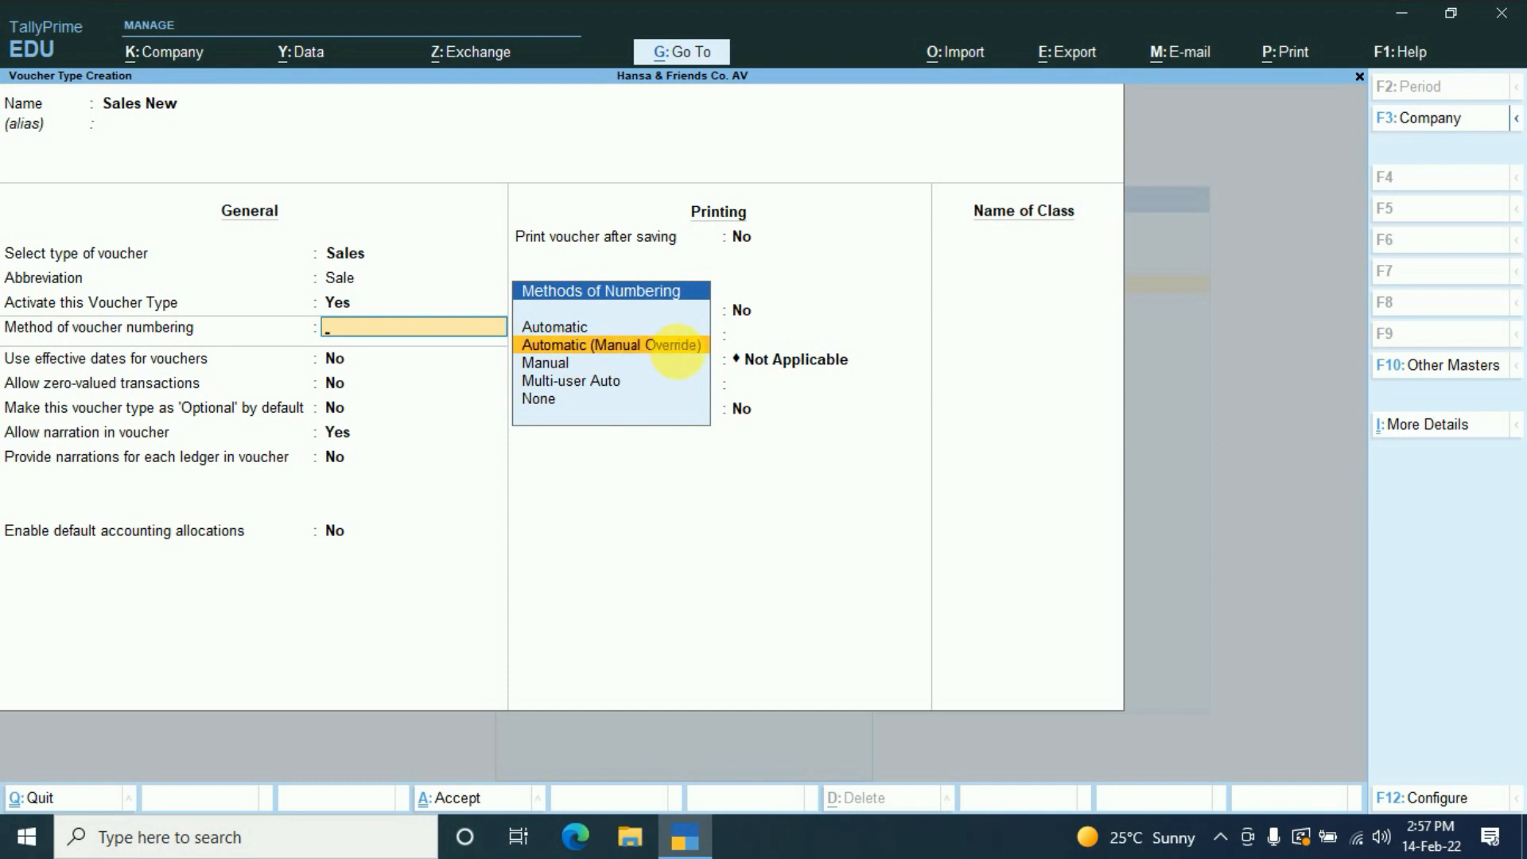
pyautogui.click(684, 350)
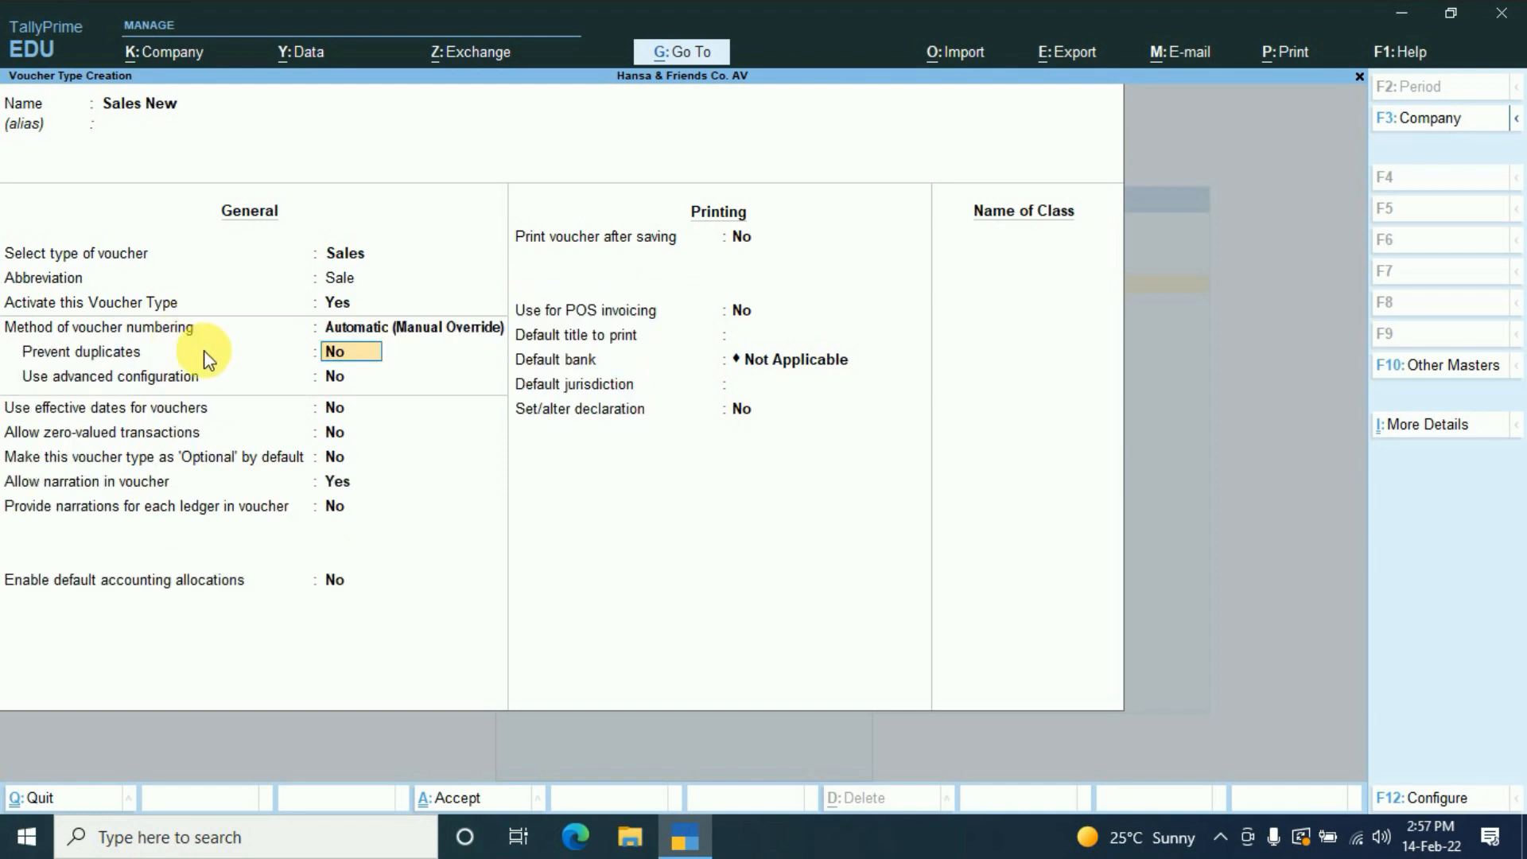
# - Set Prevent duplicates to Yes for Sales New, save the voucher type and return to the Gateway of Tally
pyautogui.write('y')
pyautogui.press('Return')
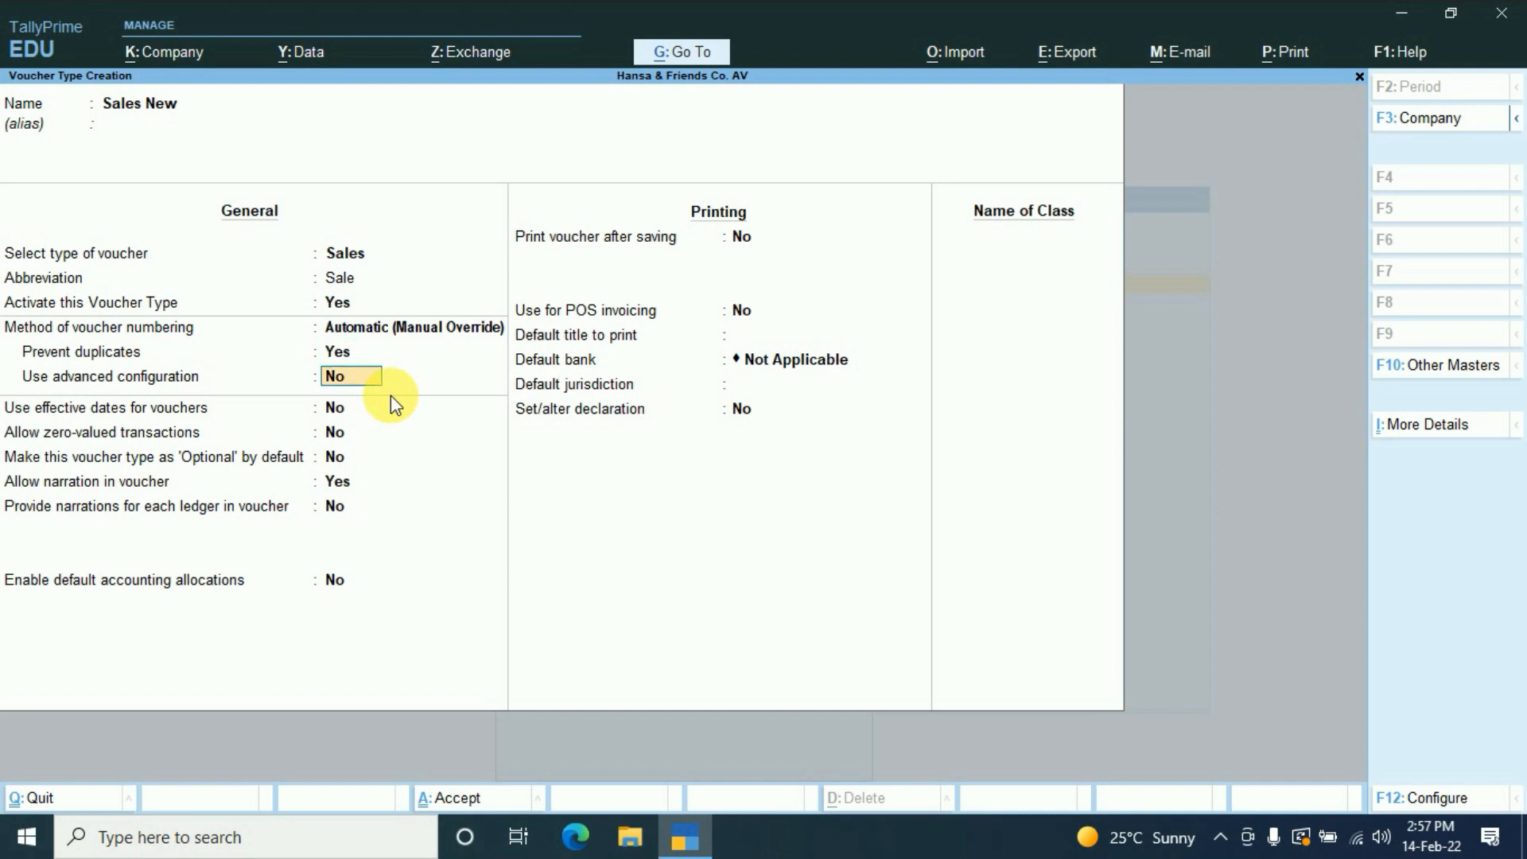
pyautogui.press('ctrl')
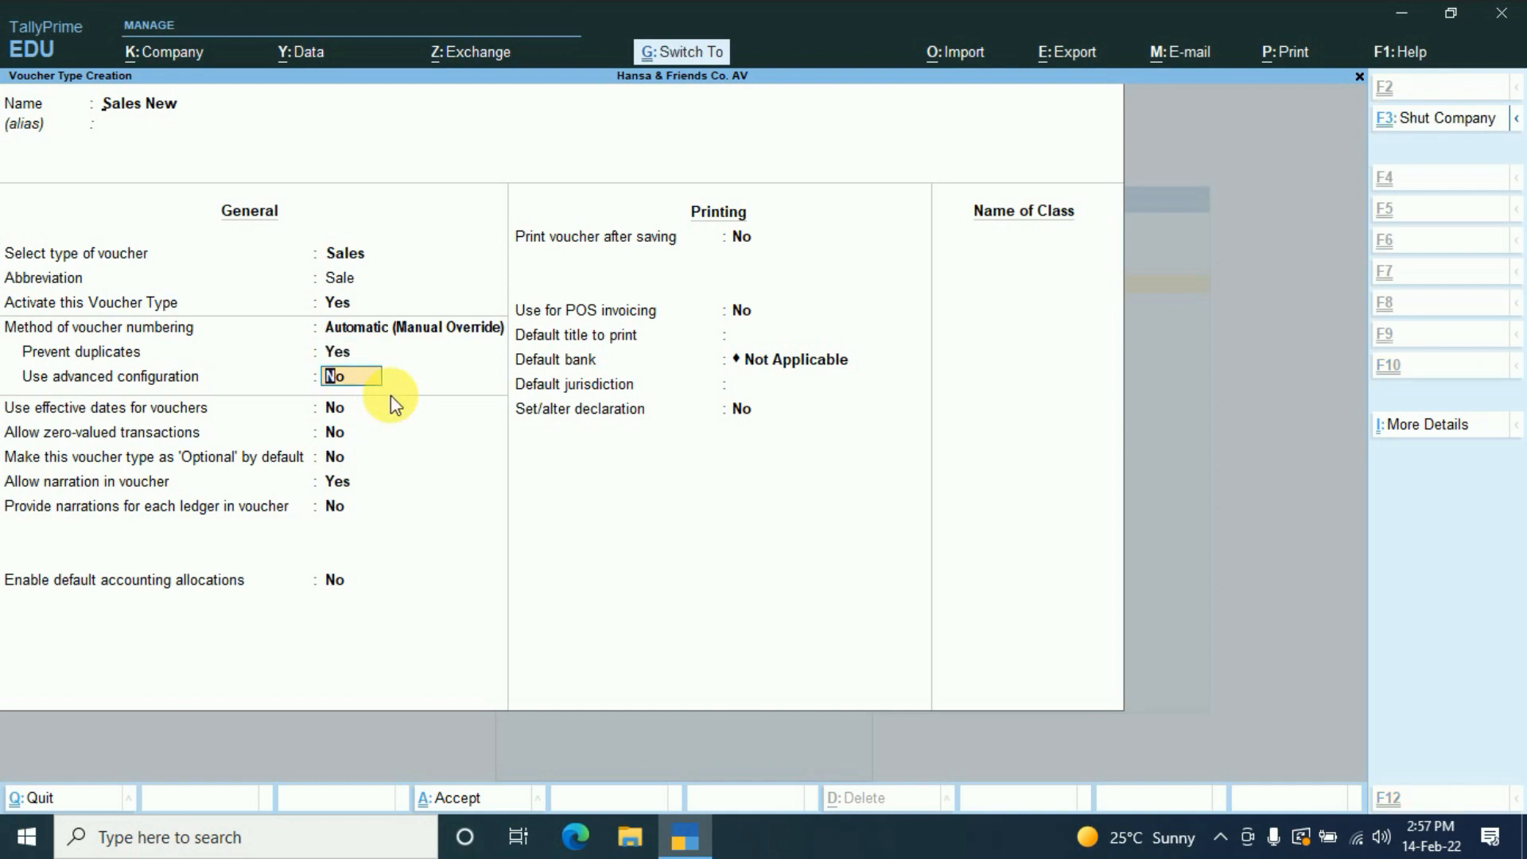
pyautogui.hotkey('ctrl', 'a')
pyautogui.press('Escape')
pyautogui.press('y')
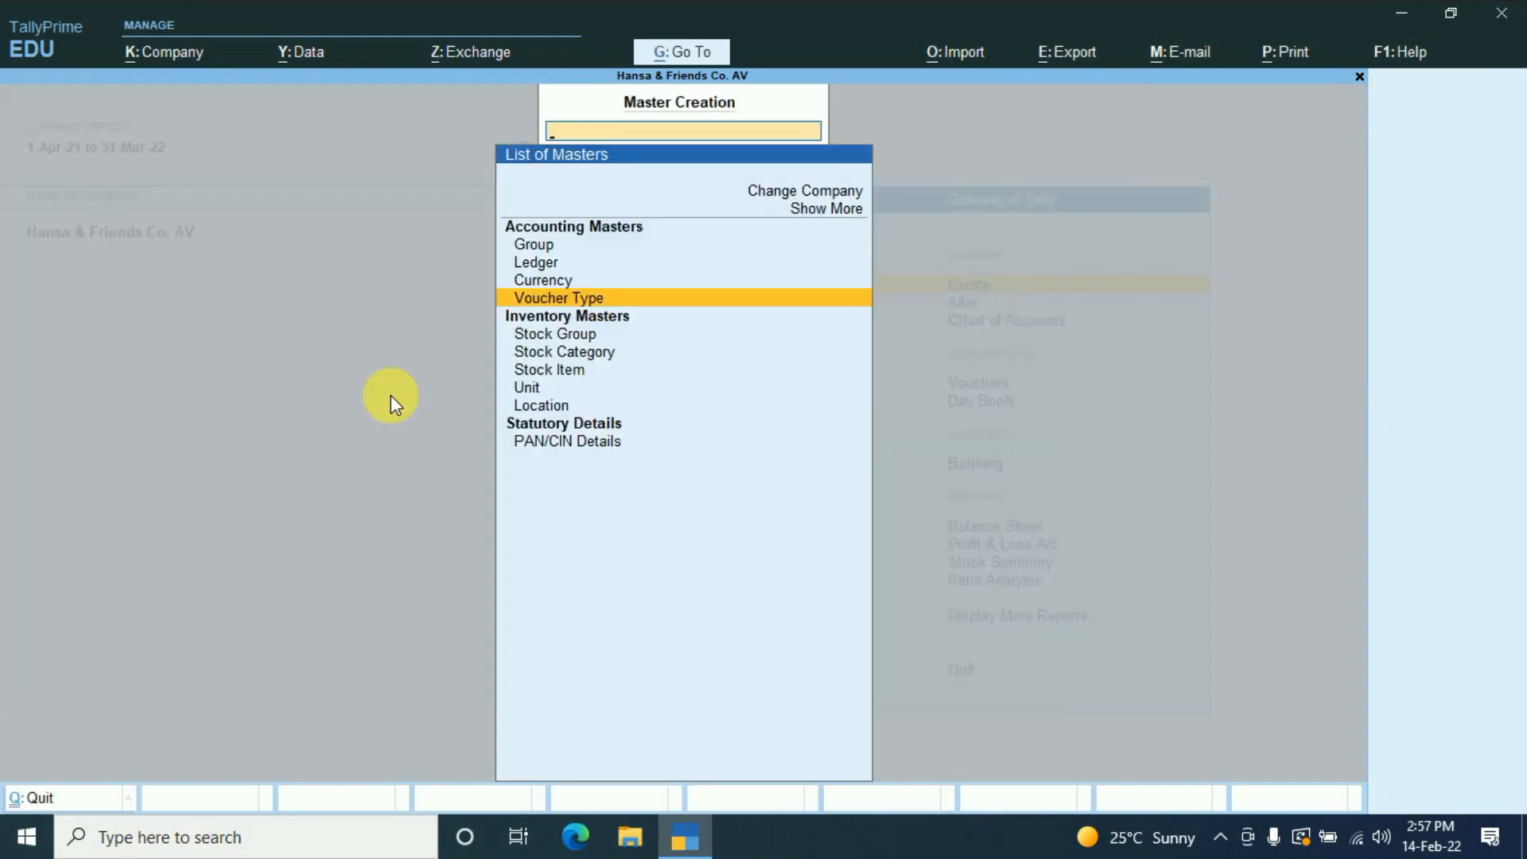
pyautogui.press('Escape')
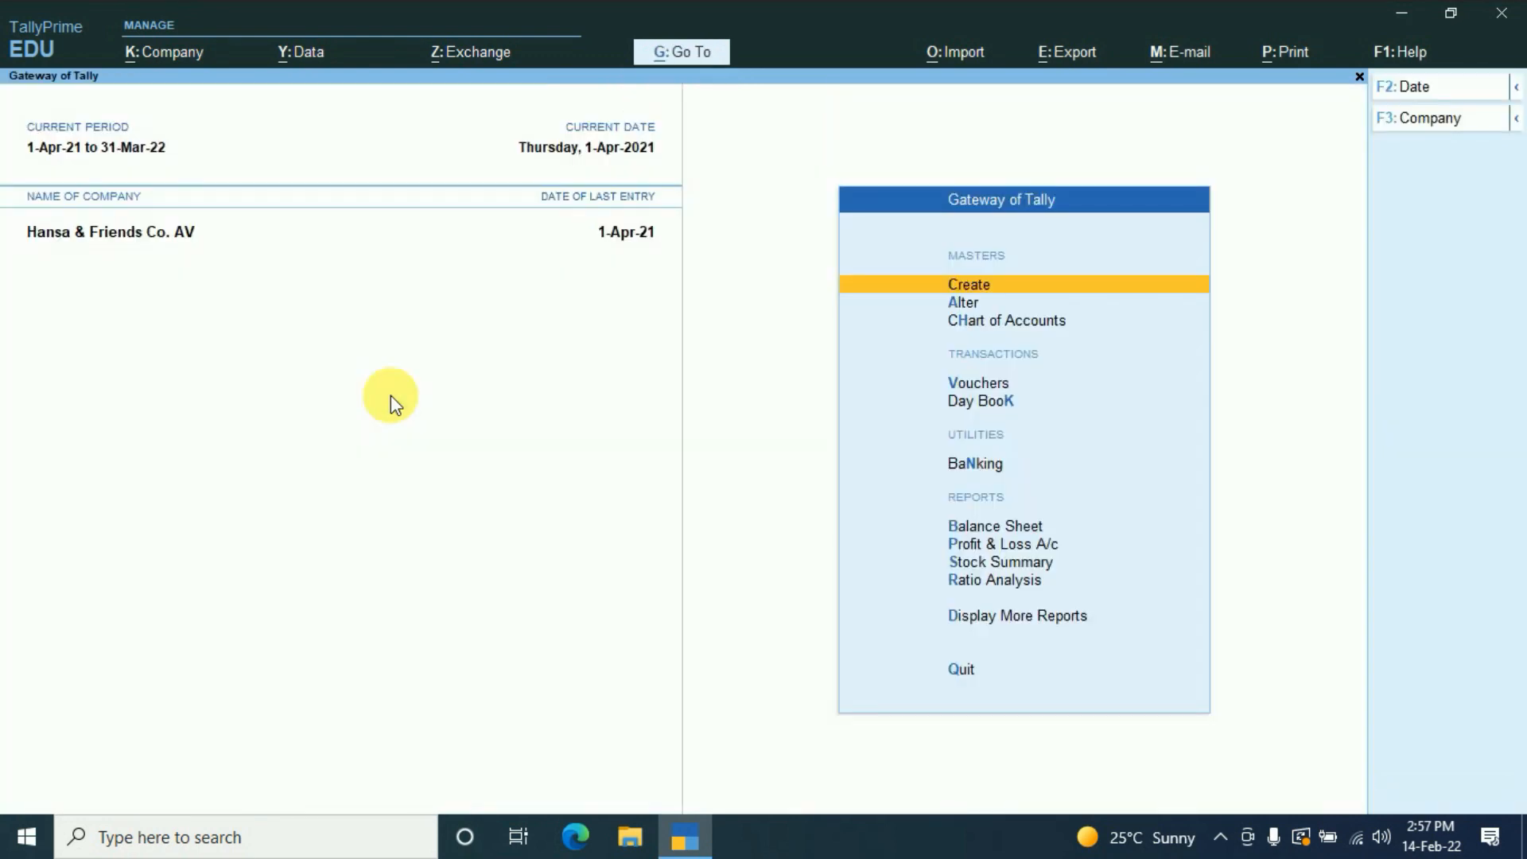
# - Start a new sales voucher using the Sales New voucher type
pyautogui.press('v')
pyautogui.press('F8')
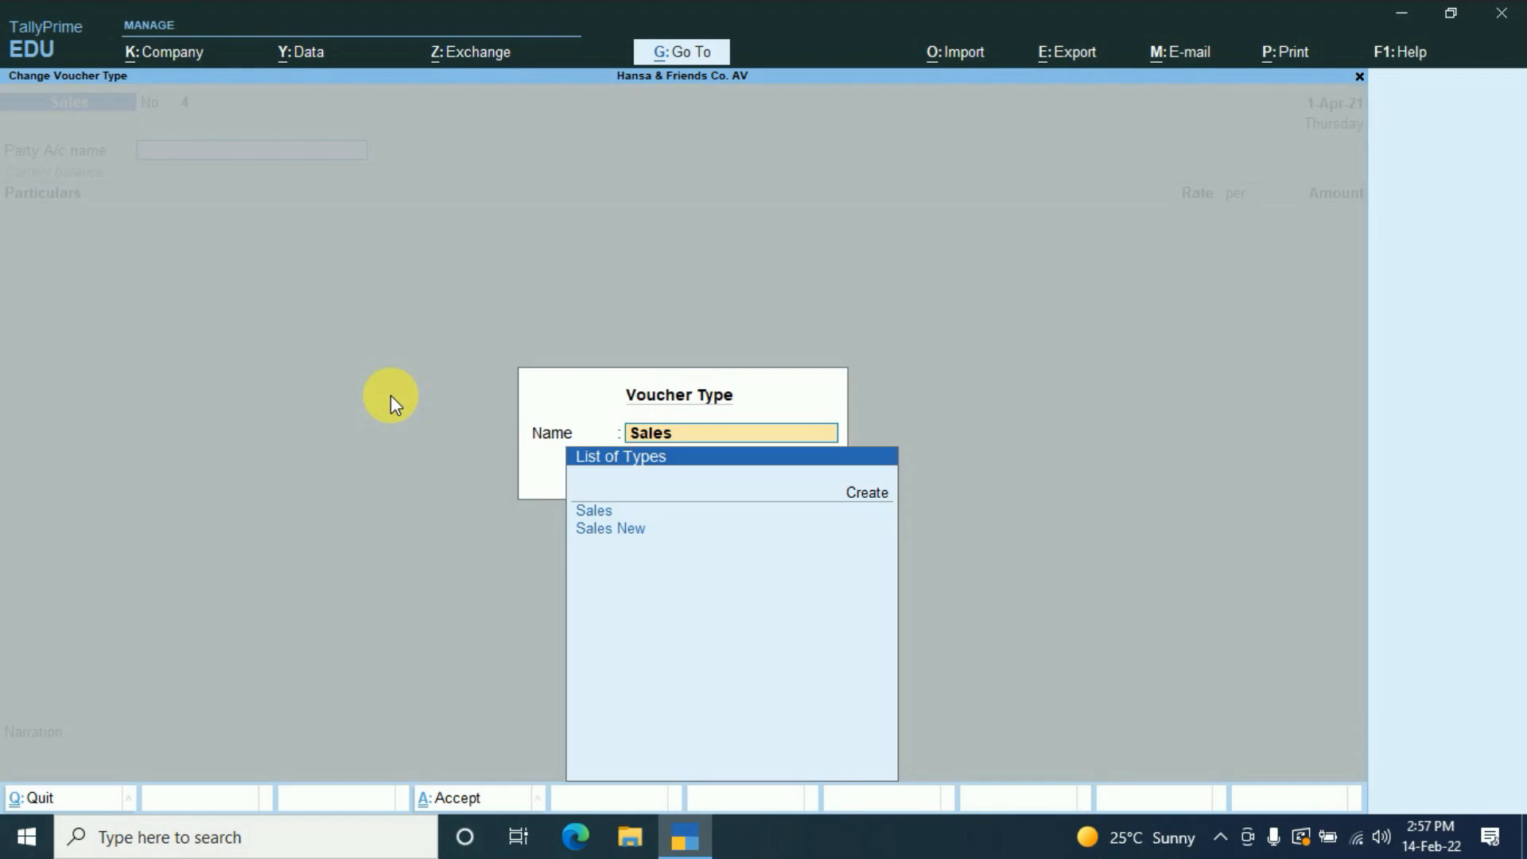
pyautogui.press('Down')
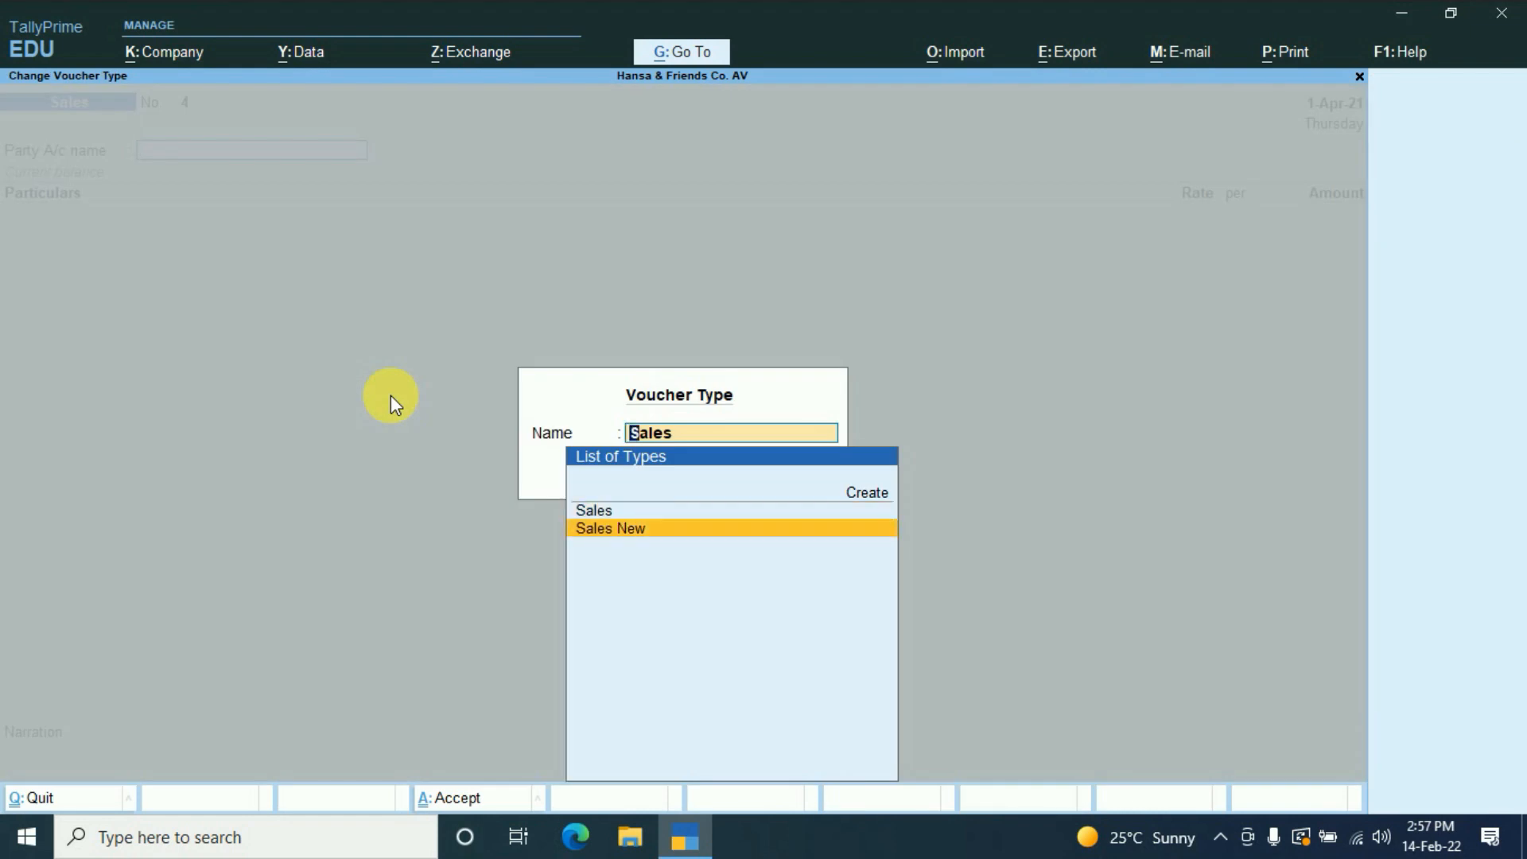
pyautogui.press('Return')
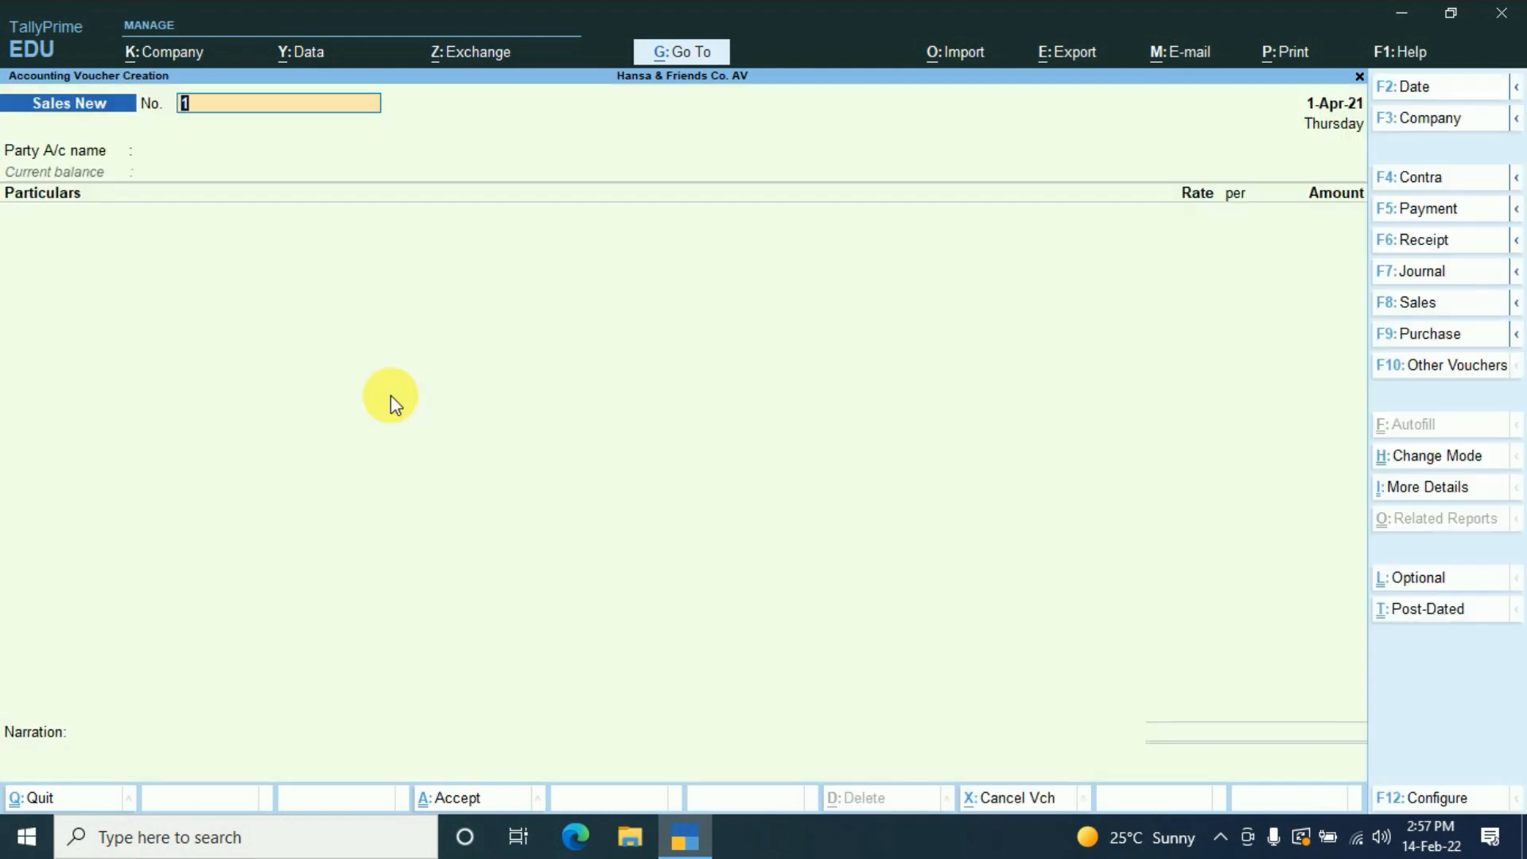
# - Record and save Sales New voucher 1 for the SD 1 party ledger, with Sales A/c and an amount of 1000
pyautogui.press('Return')
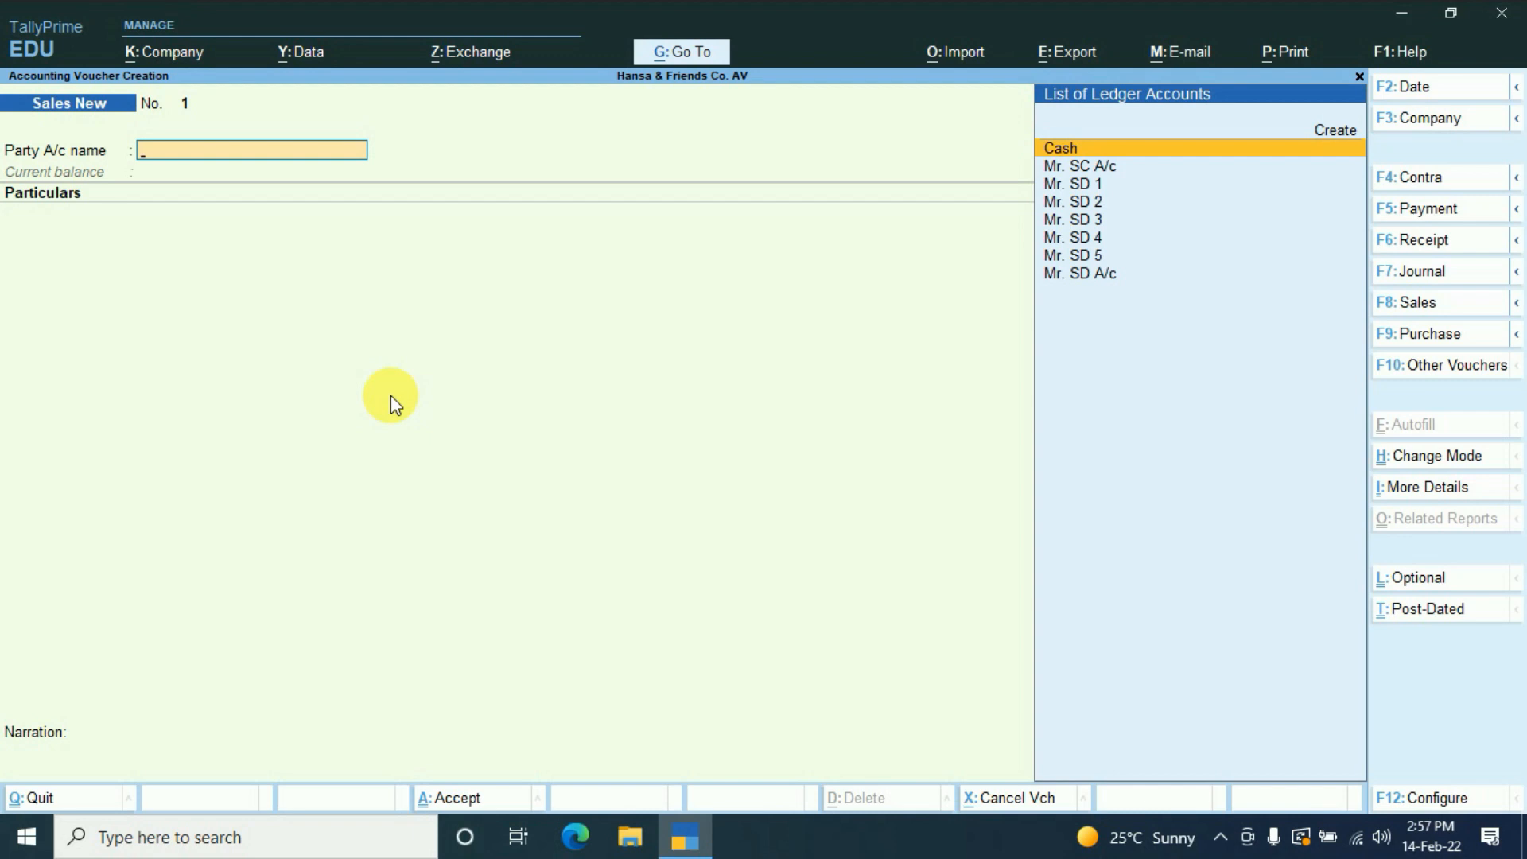
pyautogui.press('Down')
pyautogui.press('Down')
pyautogui.press('Return')
pyautogui.hotkey('ctrl', 'a')
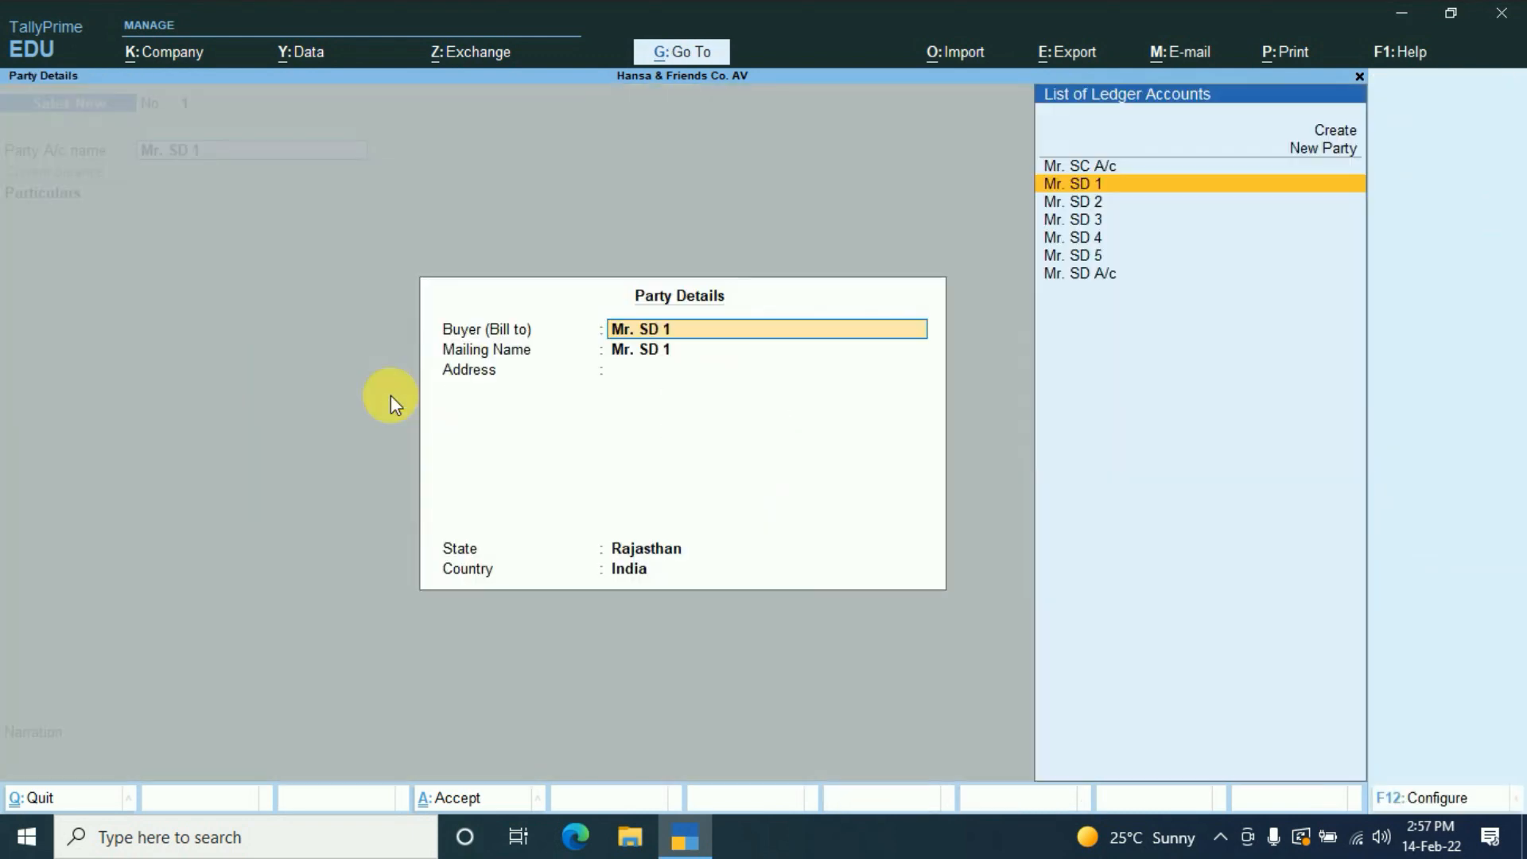
pyautogui.hotkey('ctrl', 'a')
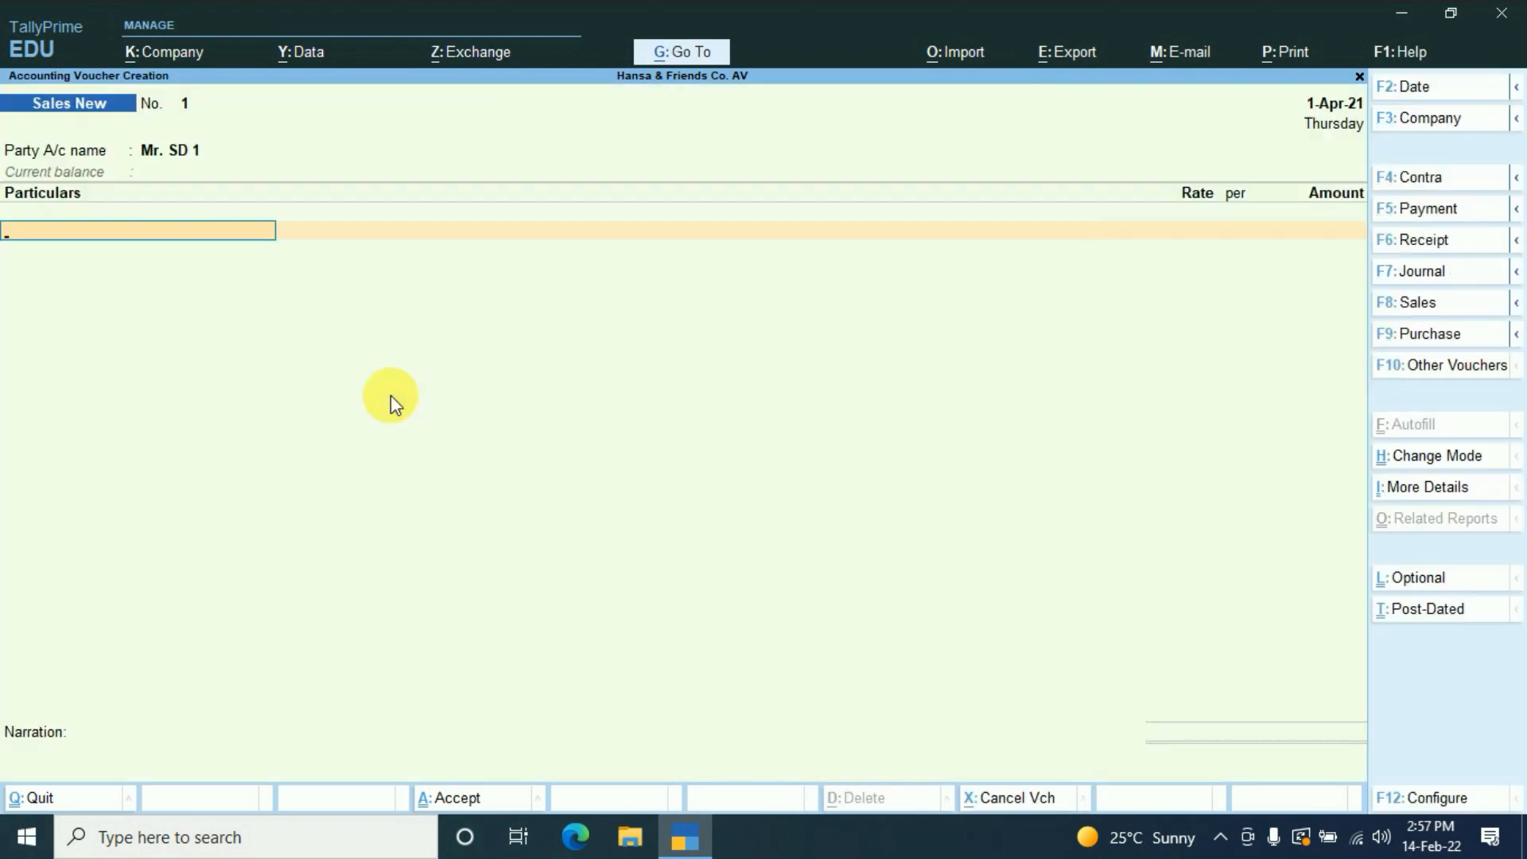
pyautogui.press('Return')
pyautogui.write('1000')
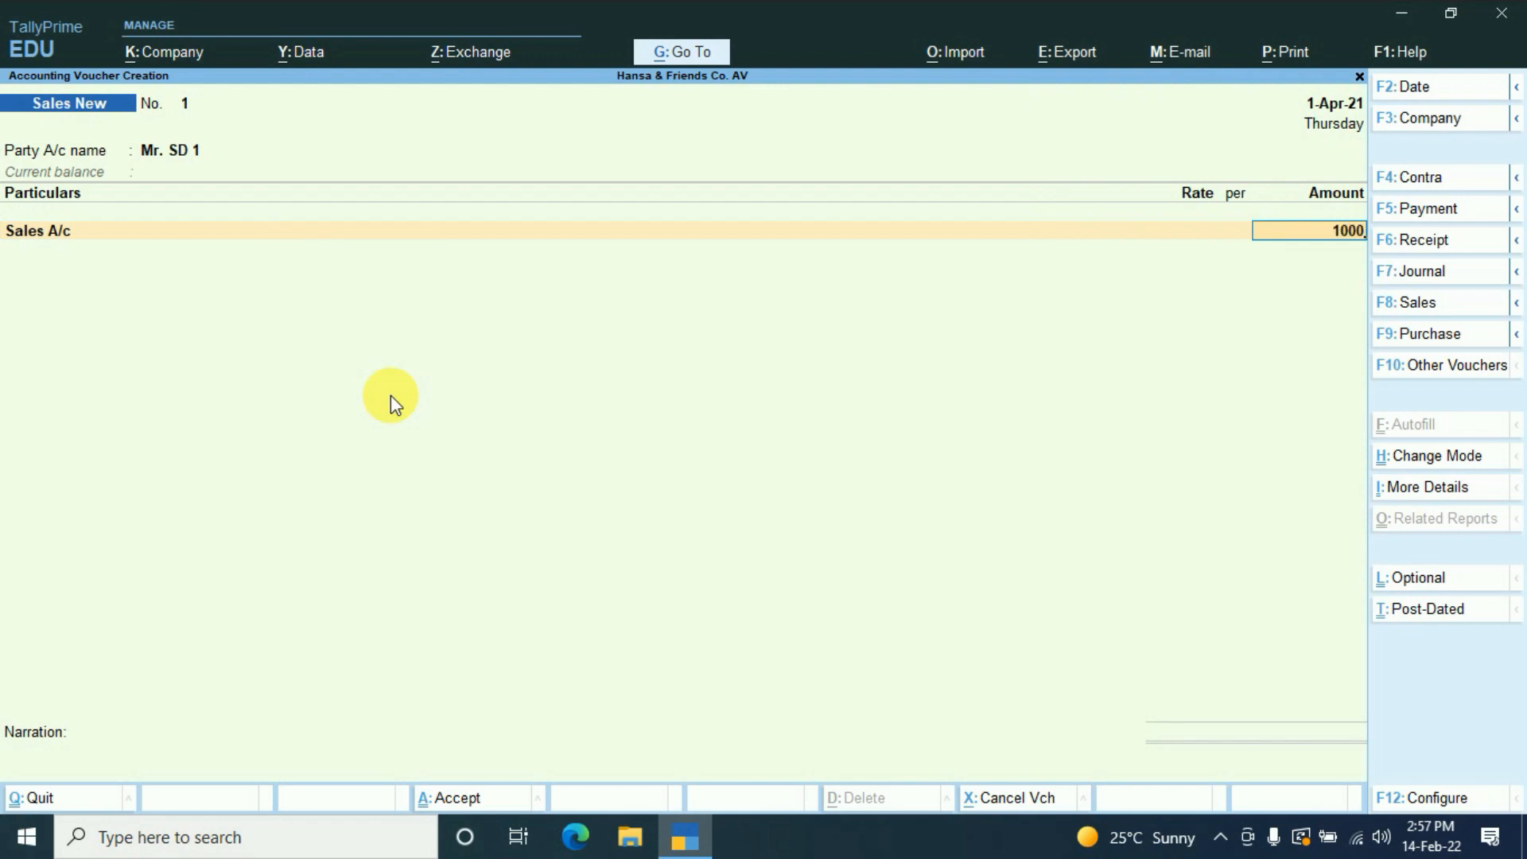
pyautogui.press('Return')
pyautogui.hotkey('ctrl', 'a')
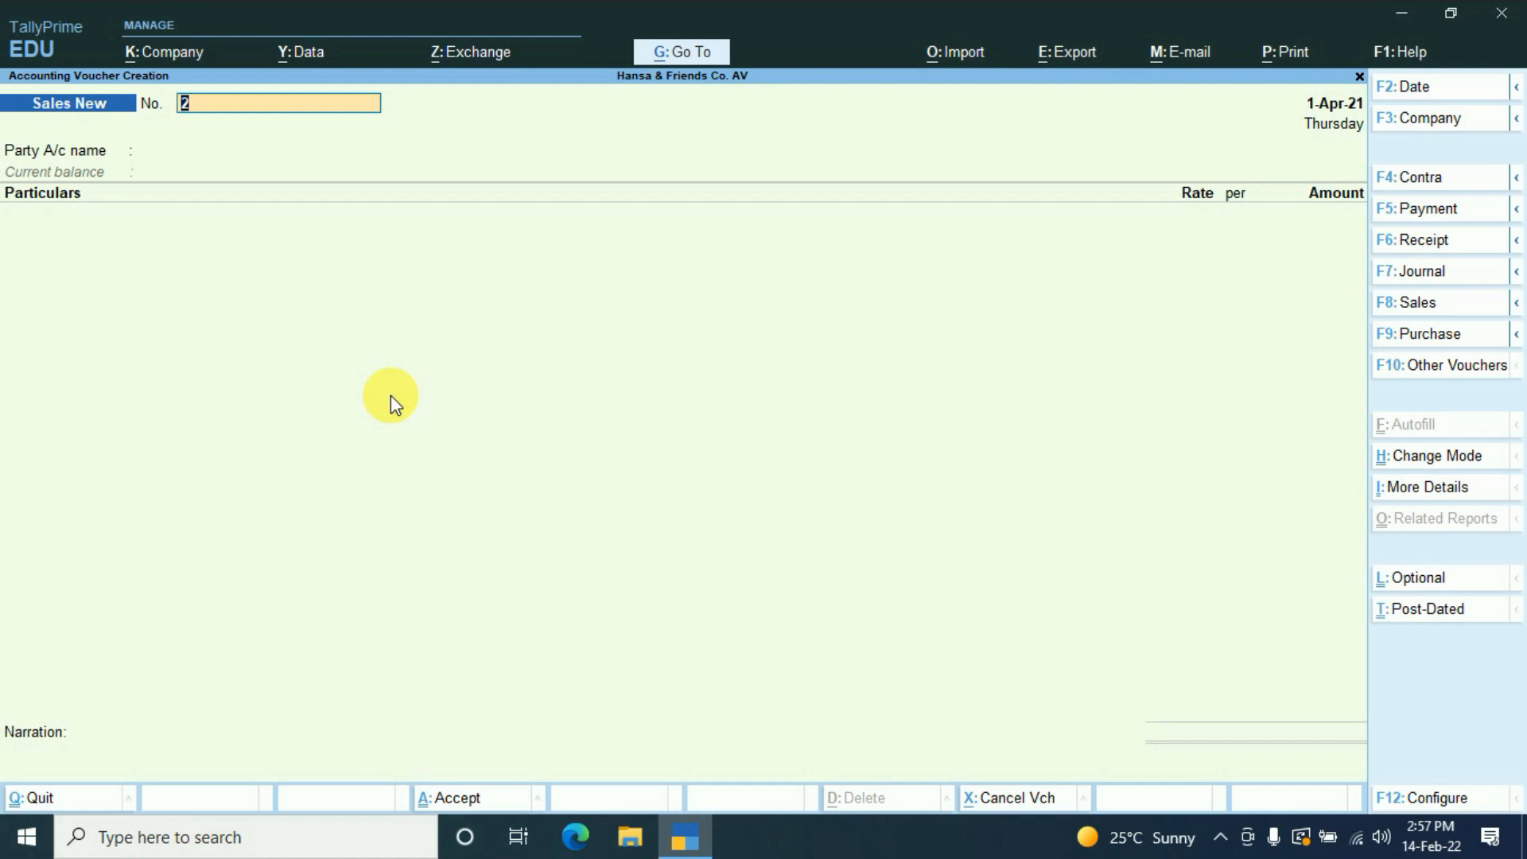
# - Record and save Sales New voucher 2 for the SD 2 party ledger, with Sales A/c and an amount of 2000
pyautogui.press('Return')
pyautogui.press('Down')
pyautogui.press('Down')
pyautogui.press('Return')
pyautogui.hotkey('ctrl', 'a')
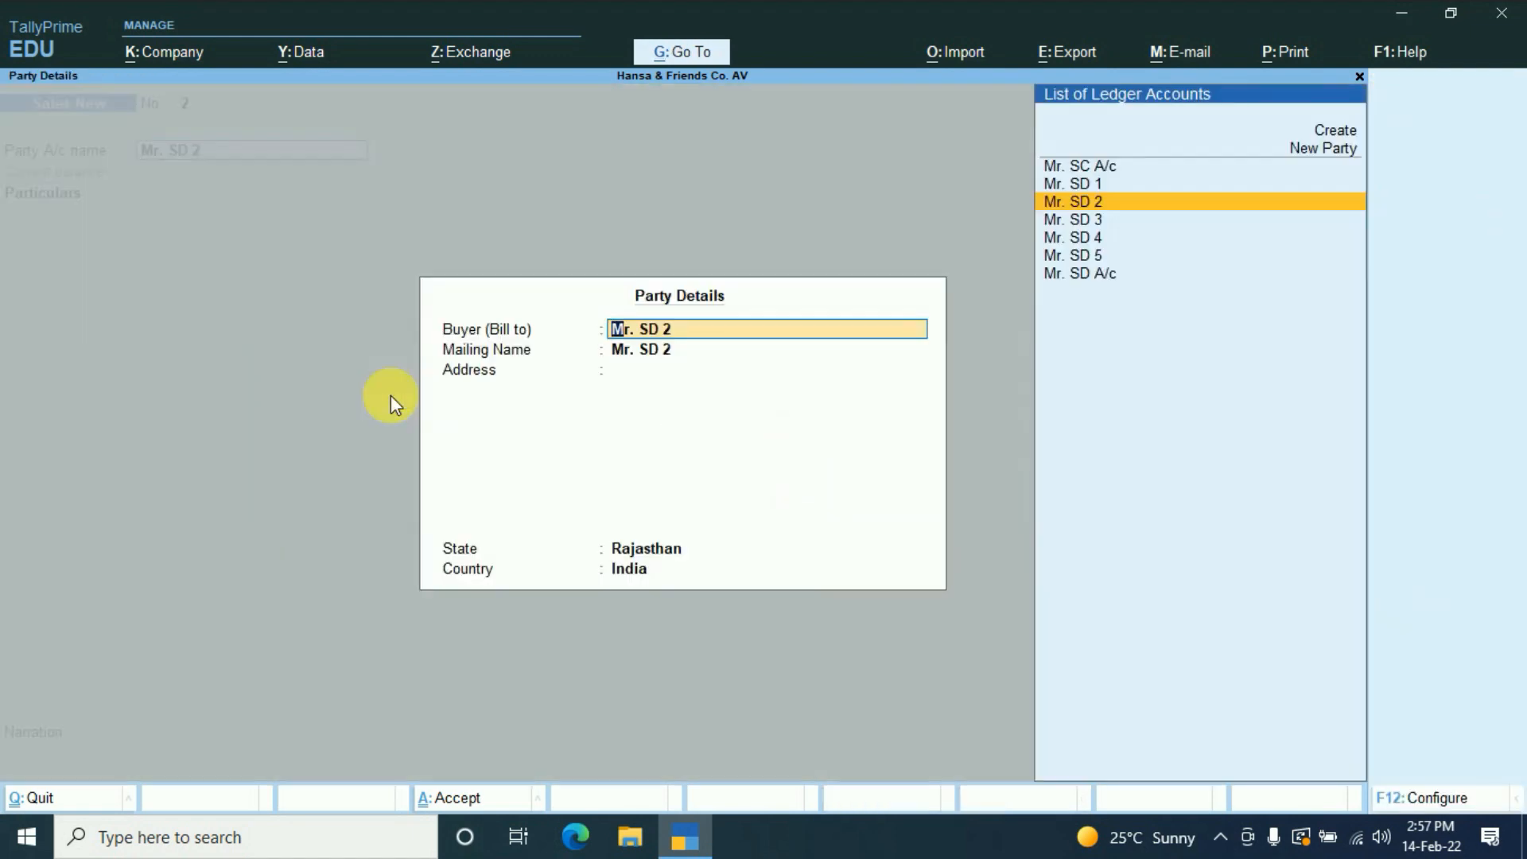
pyautogui.hotkey('ctrl', 'a')
pyautogui.write('S')
pyautogui.press('Return')
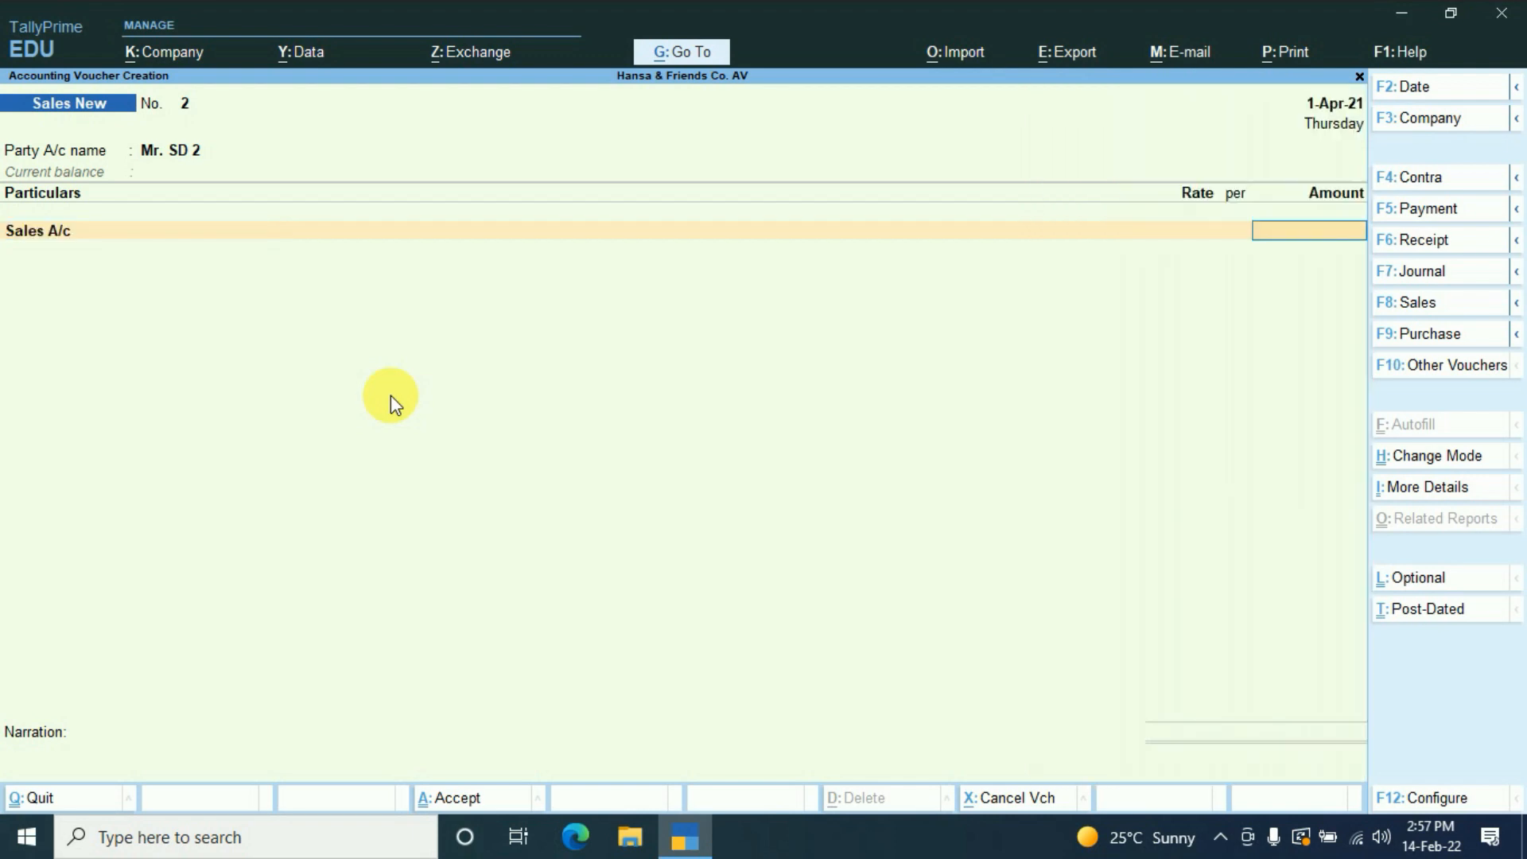
pyautogui.write('2000')
pyautogui.press('Return')
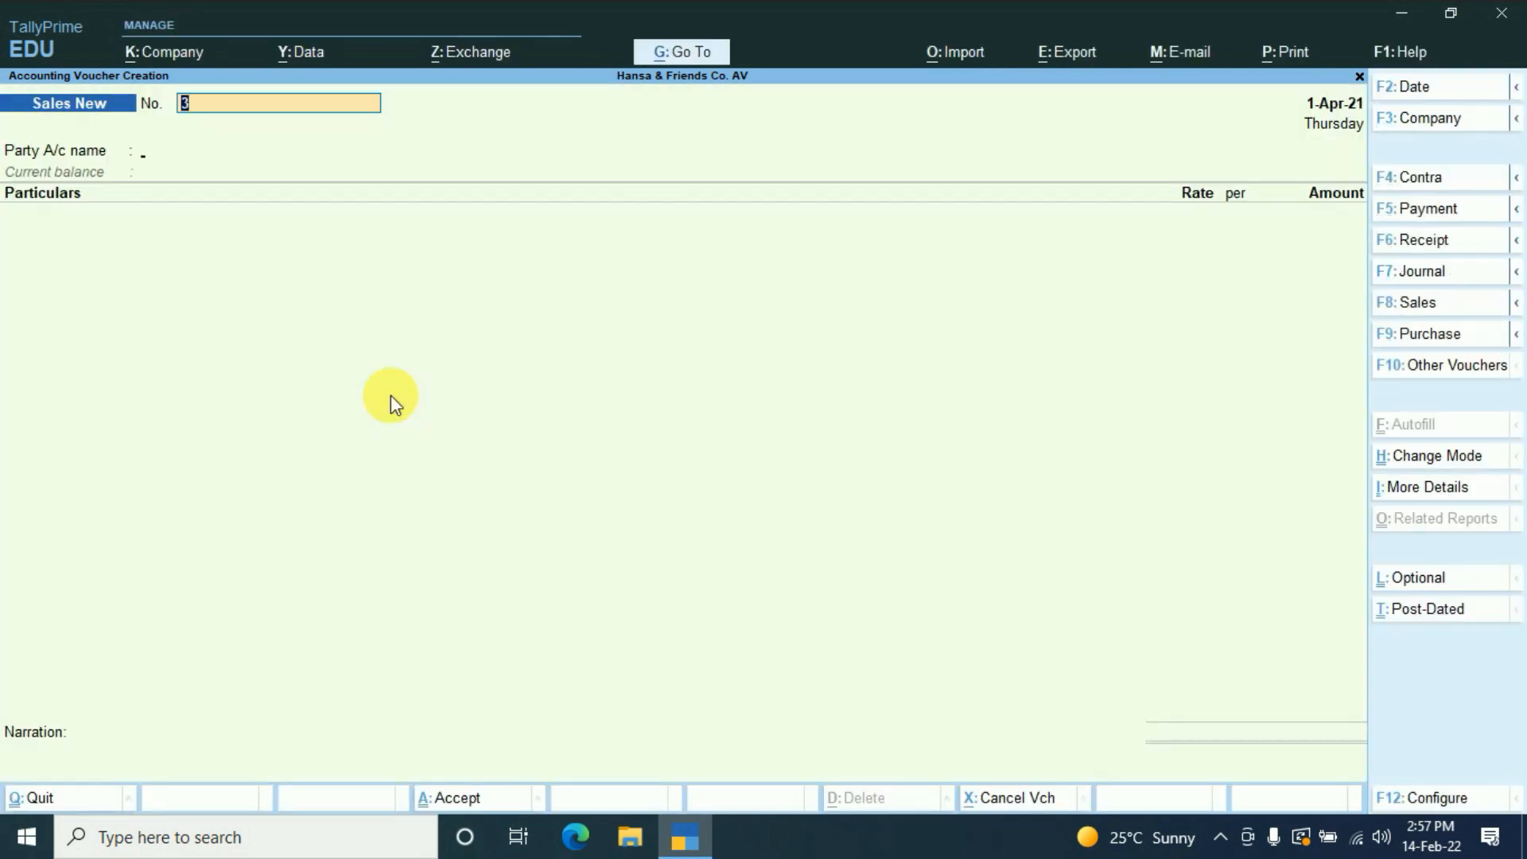
# - Record and save Sales New voucher 3 for the SD 3 party ledger, with Sales A/c and an amount of 3000
pyautogui.press('Return')
pyautogui.press('Down')
pyautogui.press('Down')
pyautogui.press('Down')
pyautogui.press('Down')
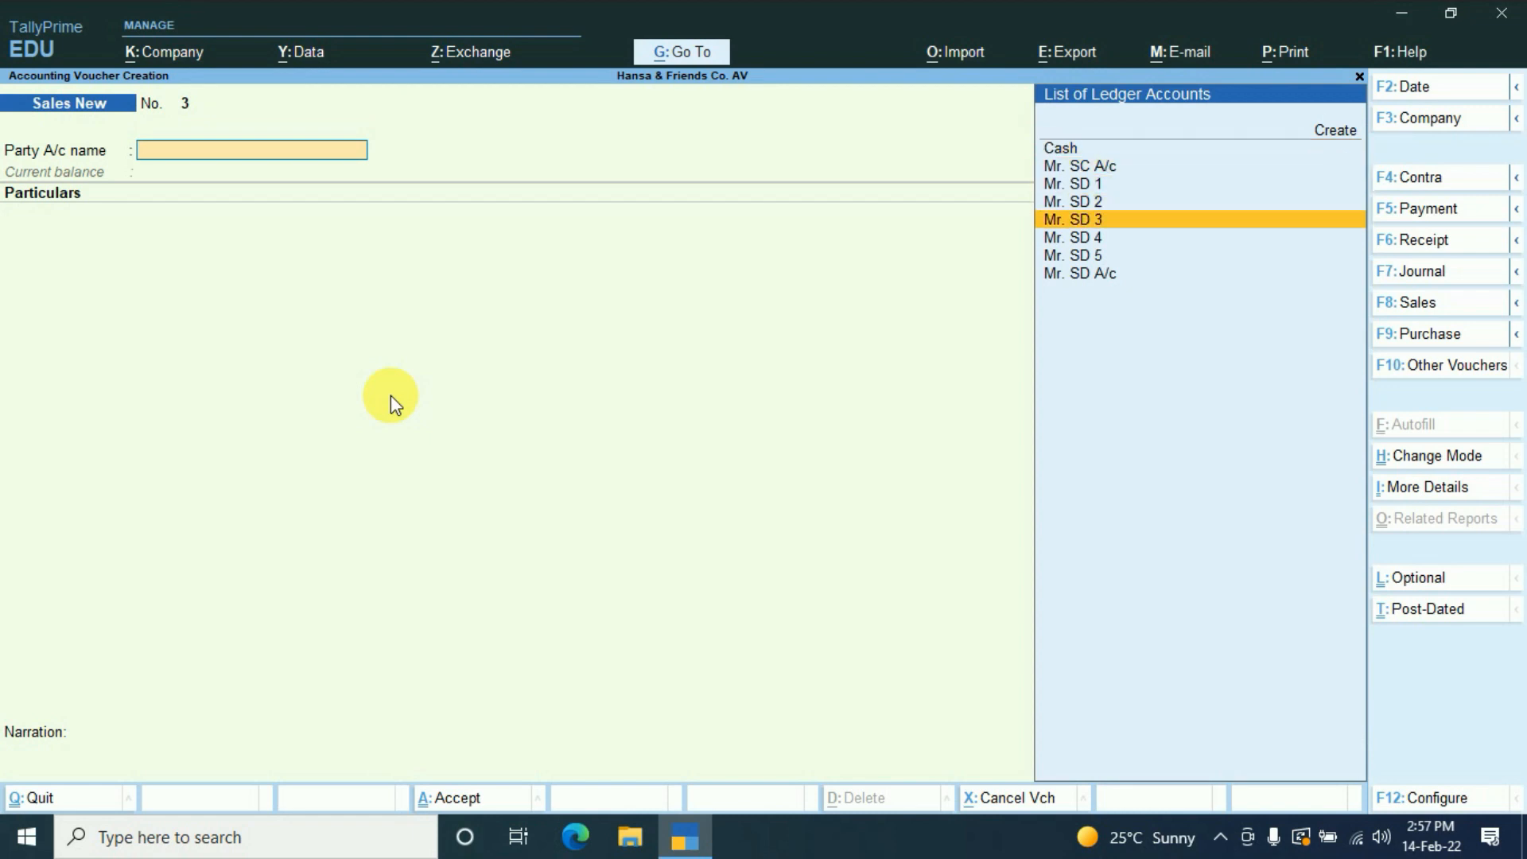
pyautogui.press('Return')
pyautogui.hotkey('ctrl', 'a')
pyautogui.hotkey('ctrl', 'a')
pyautogui.write('S')
pyautogui.press('Return')
pyautogui.write('3000')
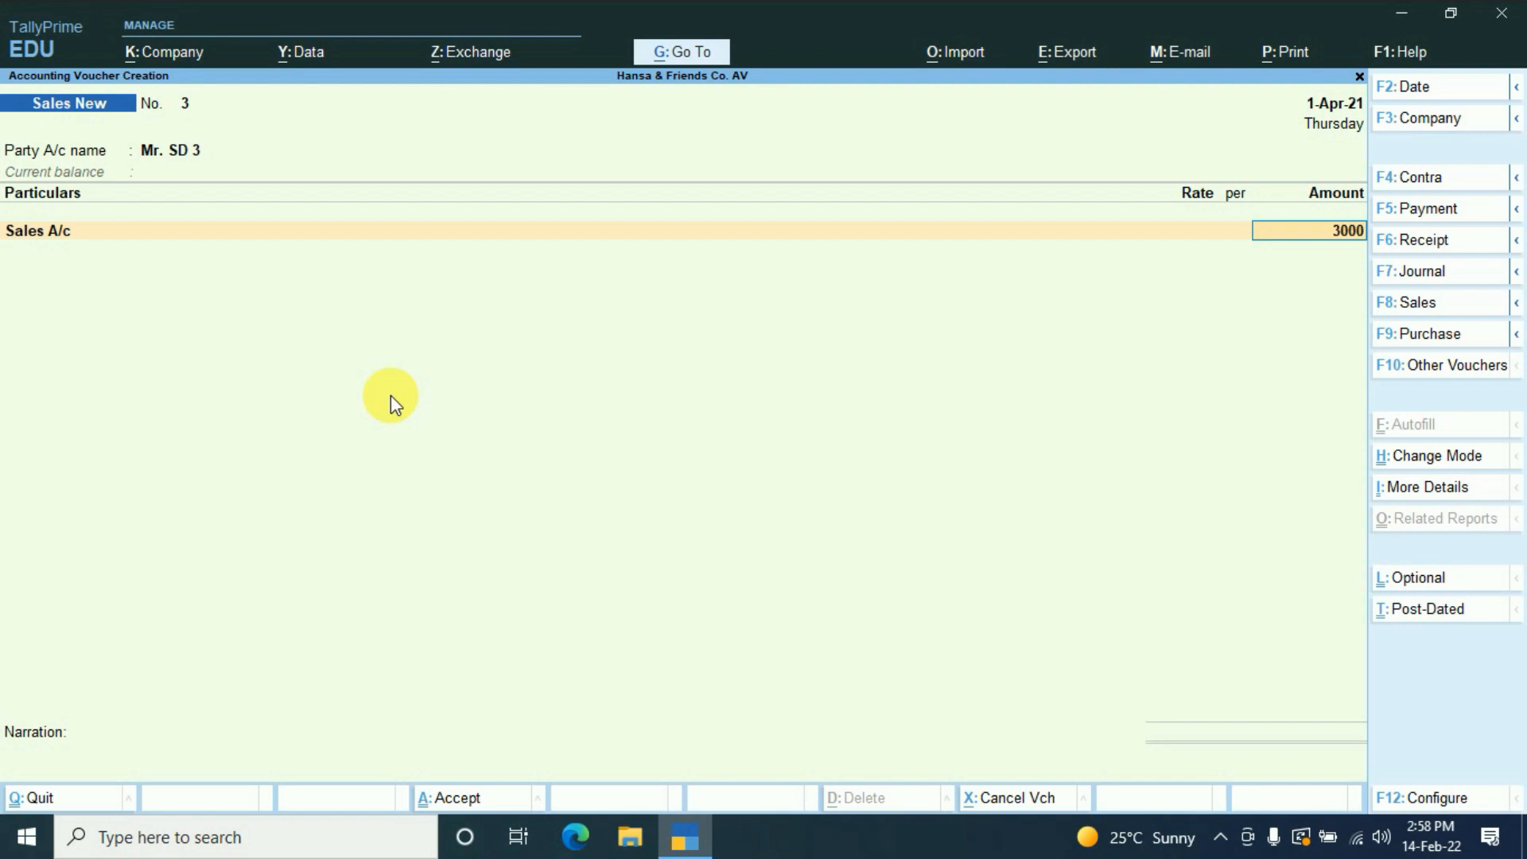
pyautogui.press('Return')
pyautogui.hotkey('ctrl', 'a')
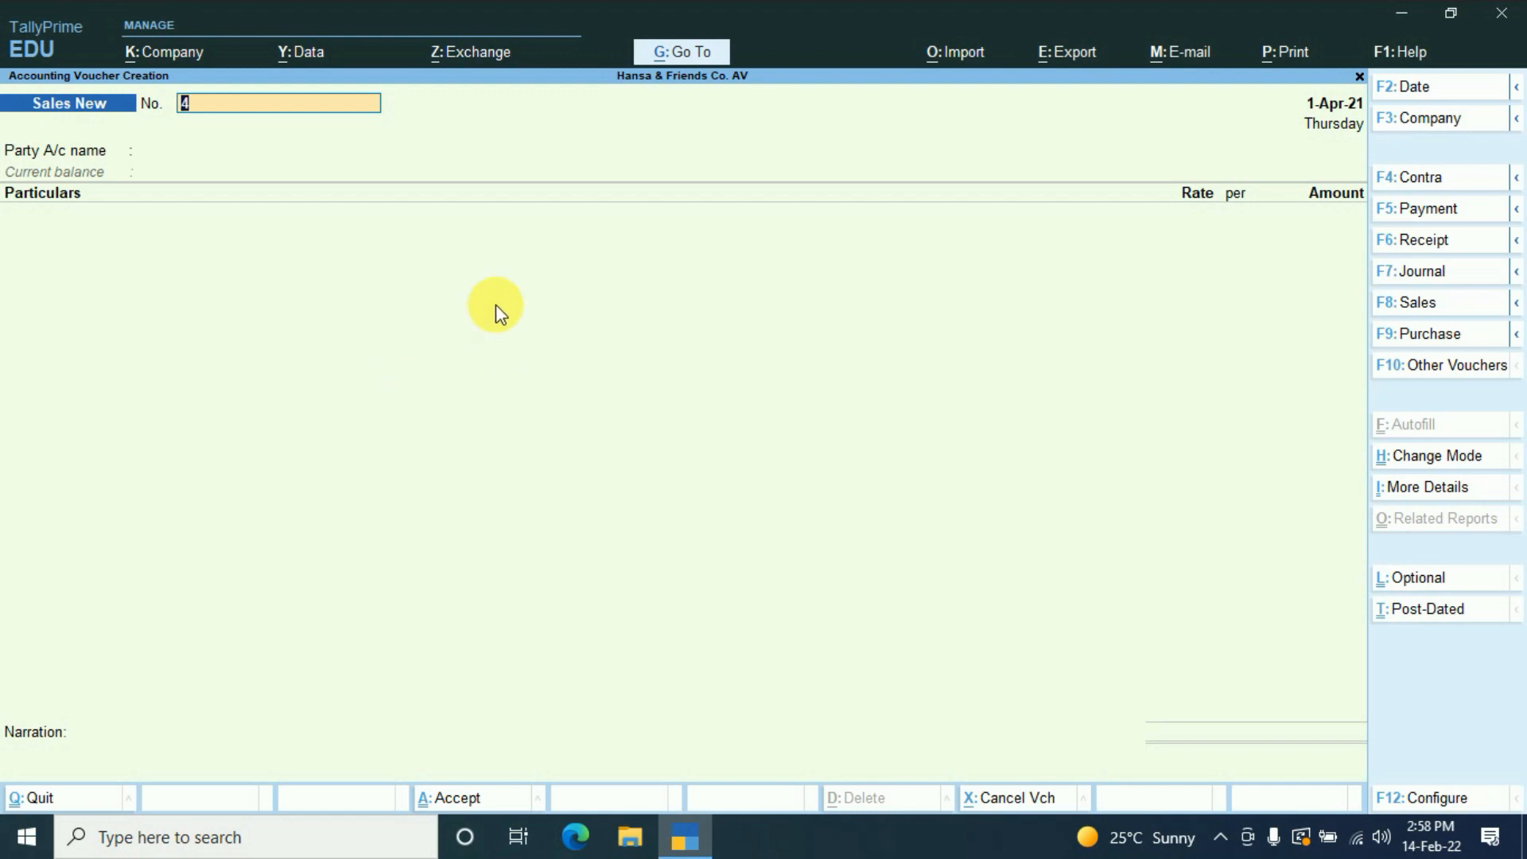
# - Open the Day Book and delete Sales New voucher 1 for the SD 1 party ledger
pyautogui.press('Escape')
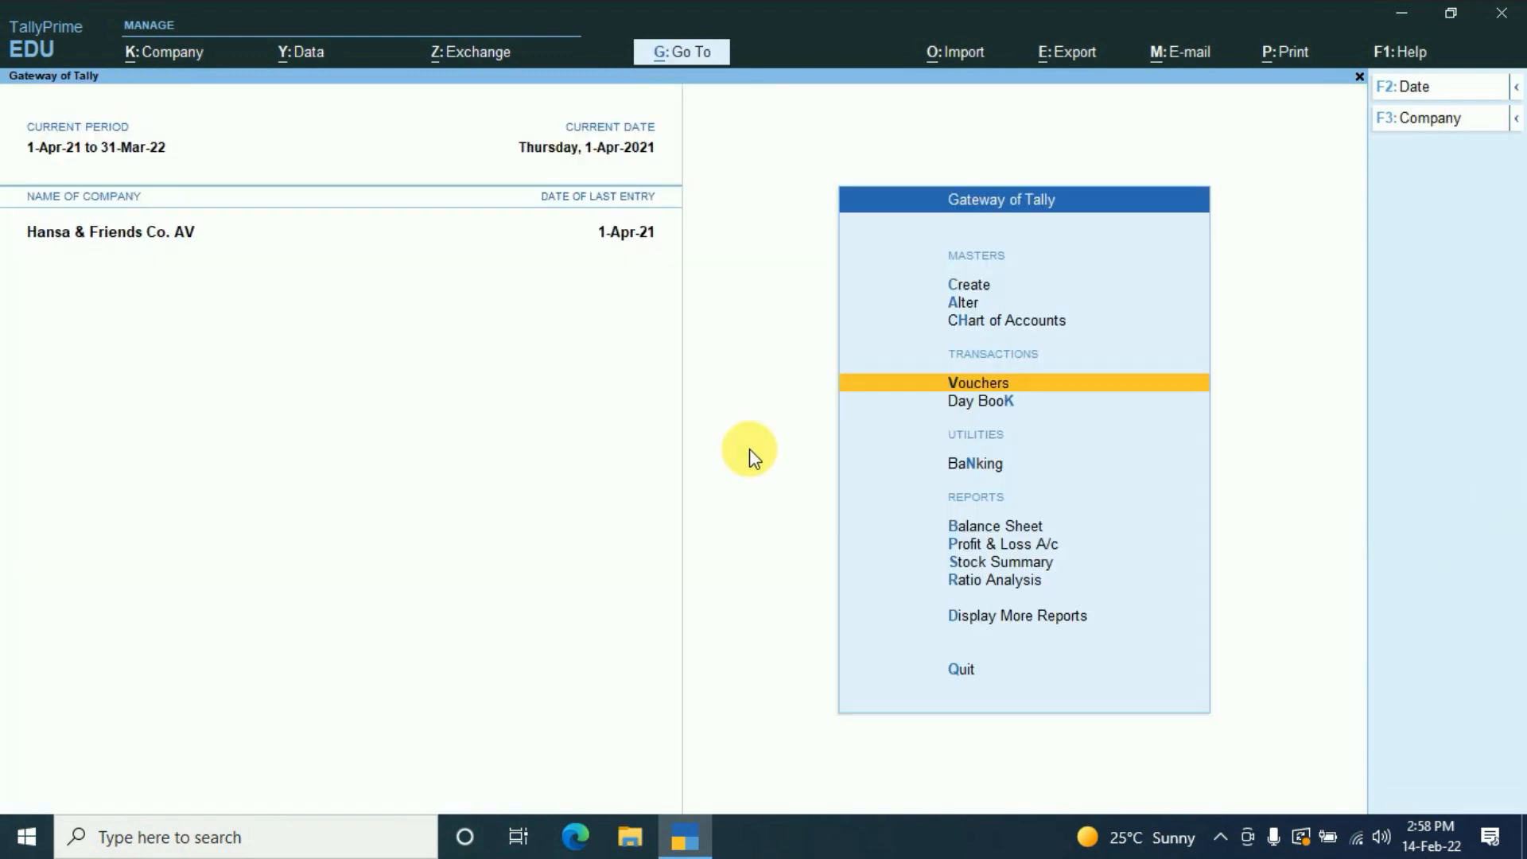
pyautogui.press('d')
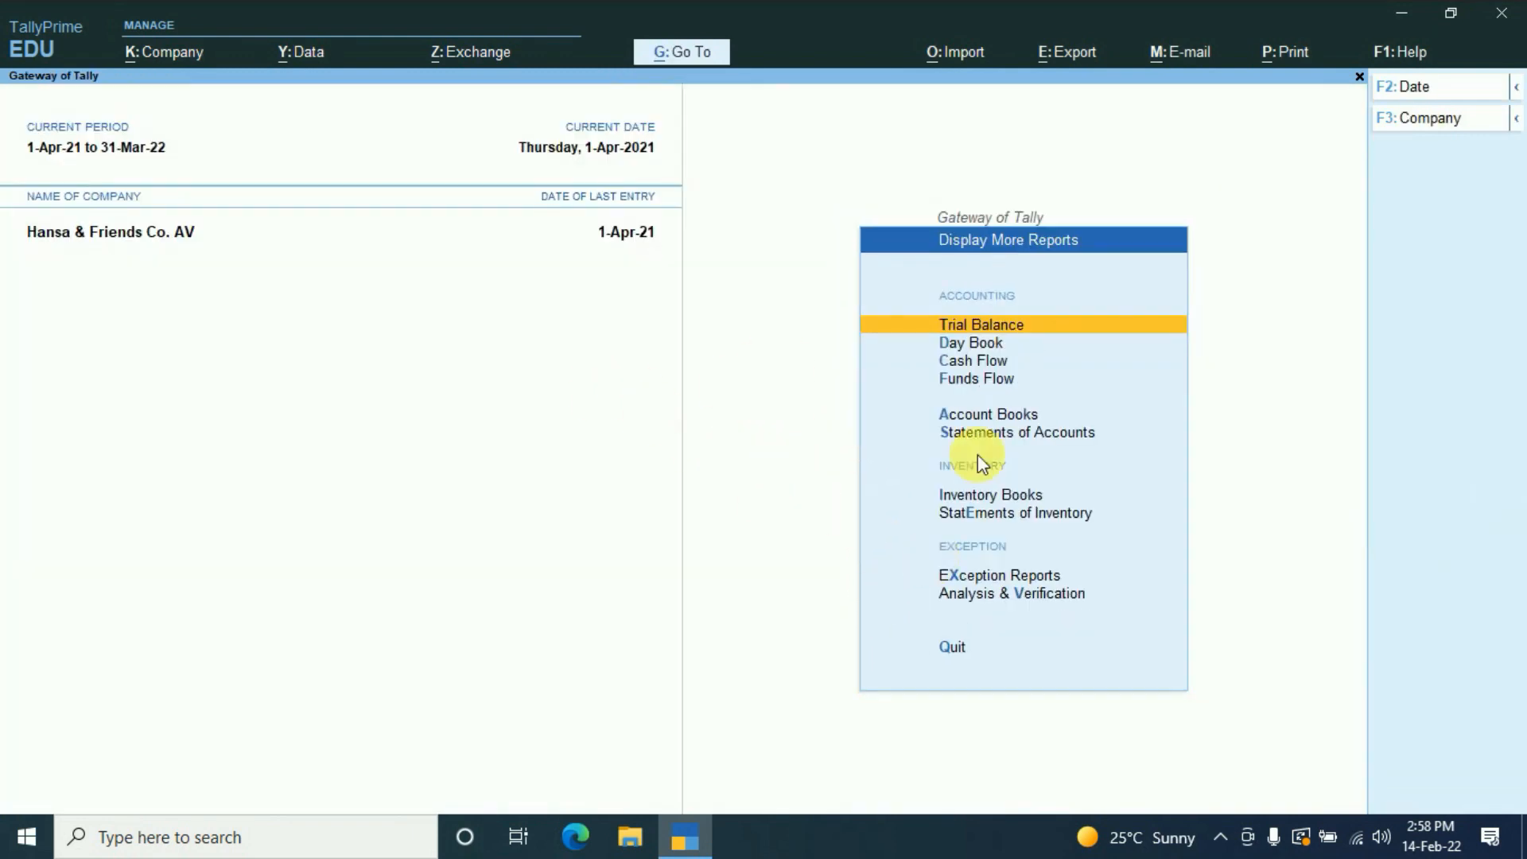
pyautogui.press('d')
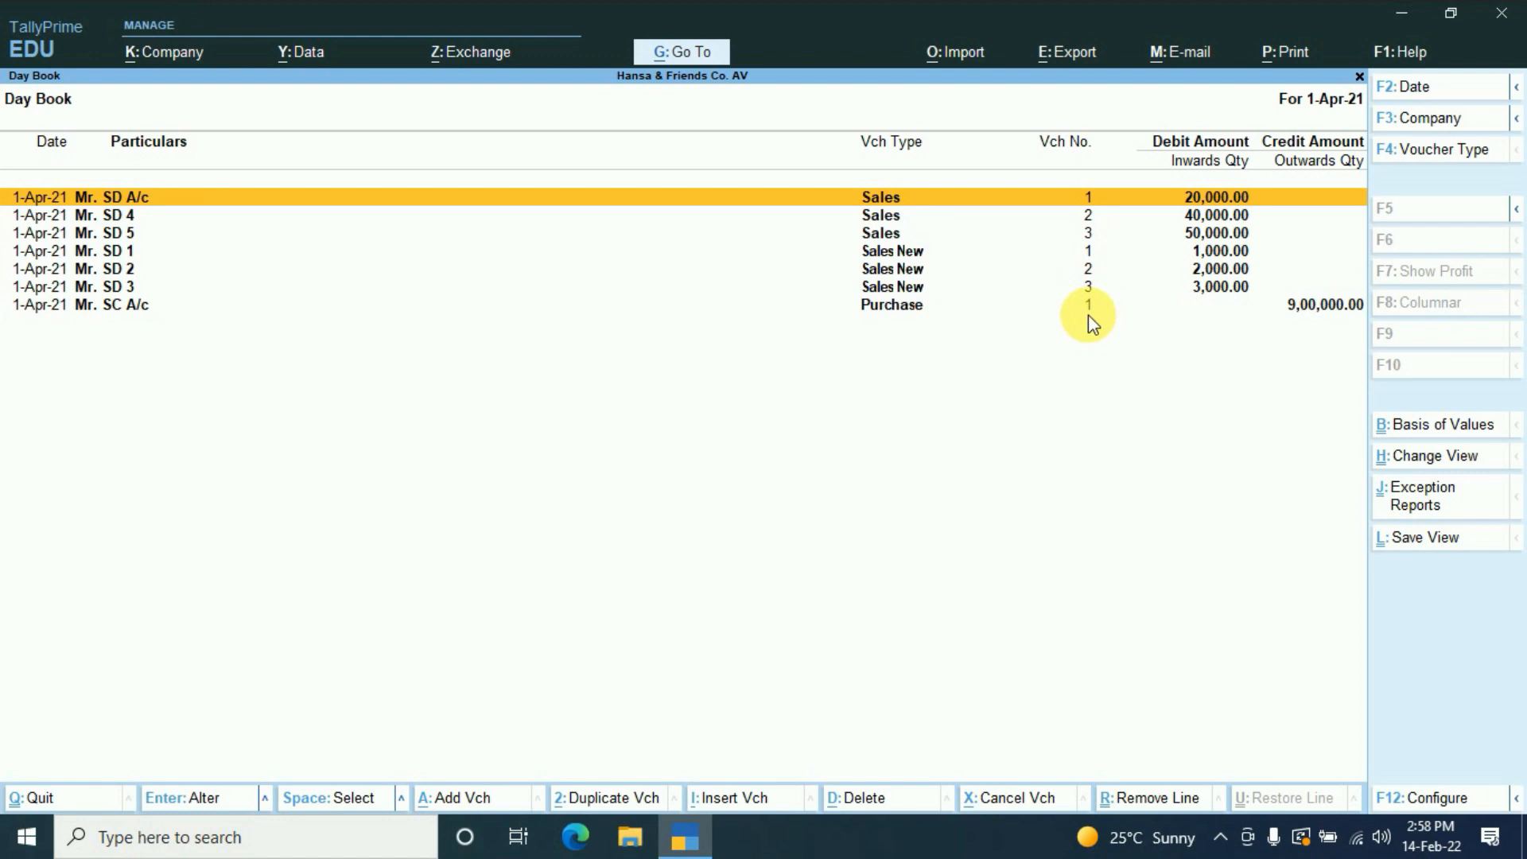
pyautogui.press('Down')
pyautogui.press('Down')
pyautogui.press('Down')
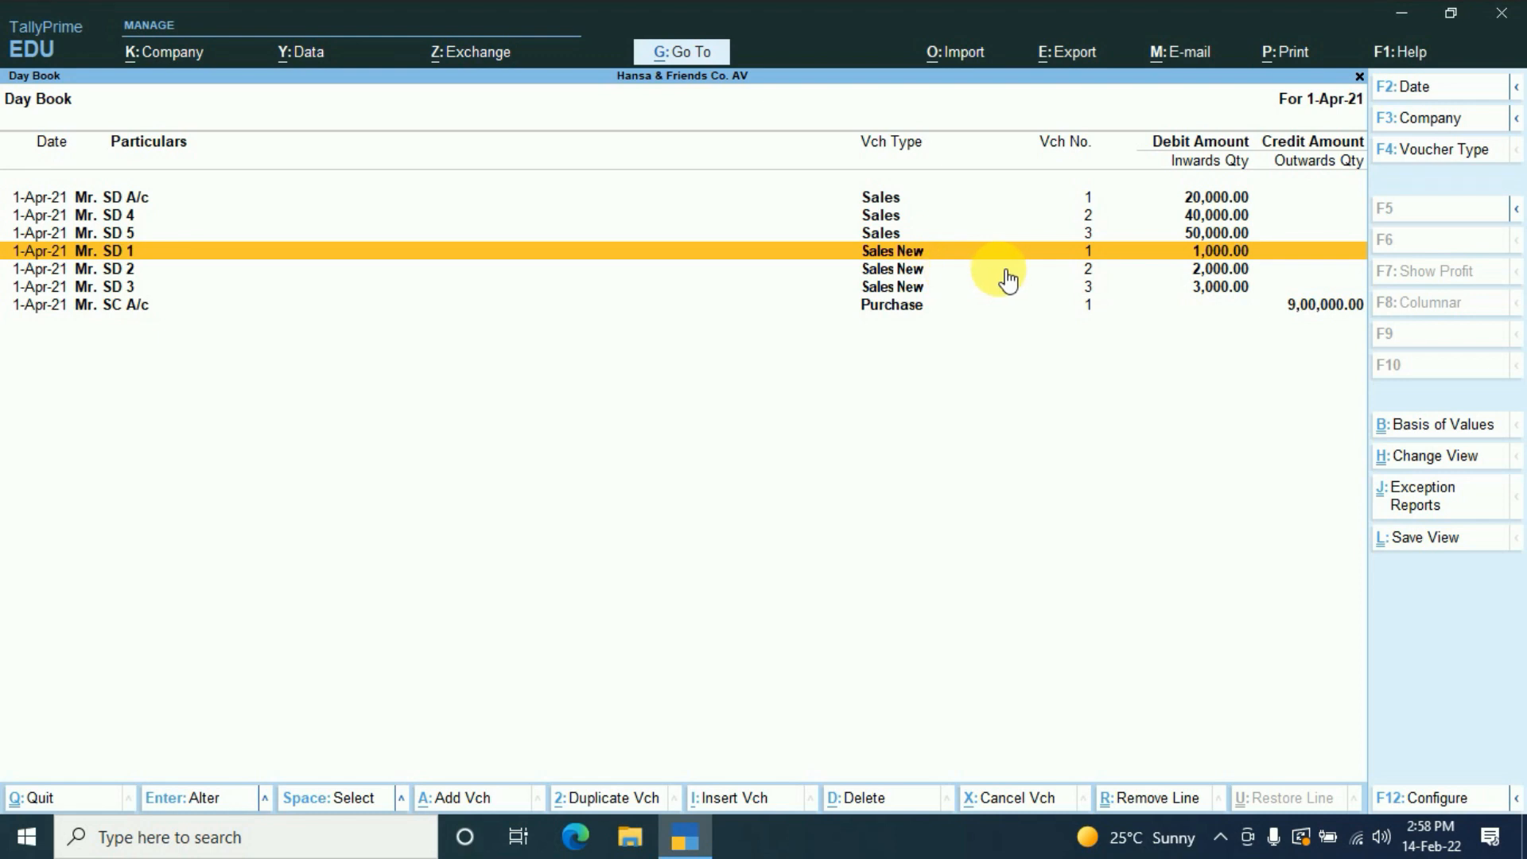
pyautogui.hotkey('alt', 'd')
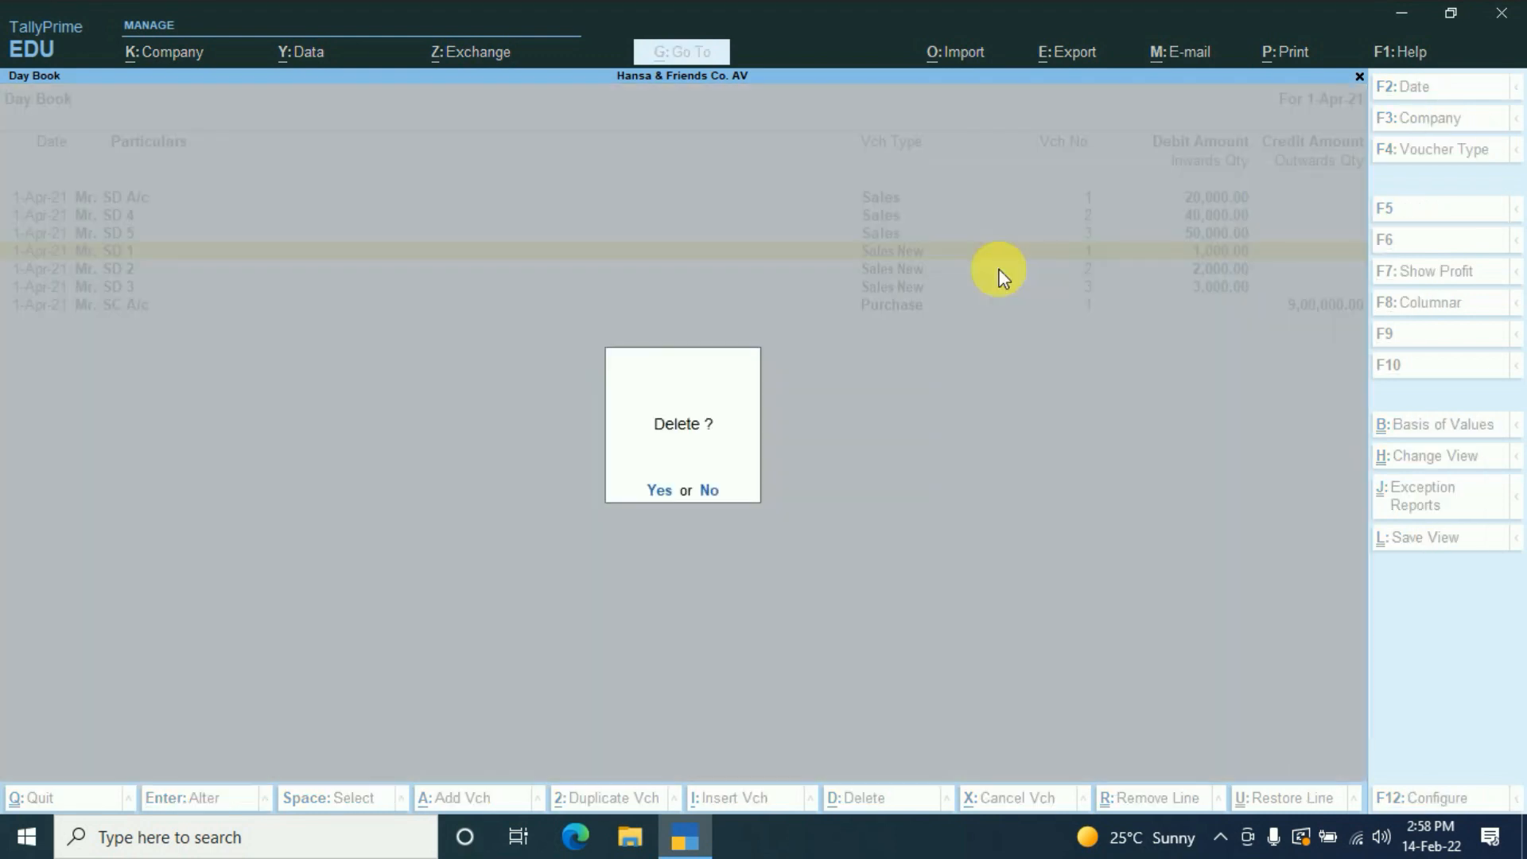
pyautogui.press('y')
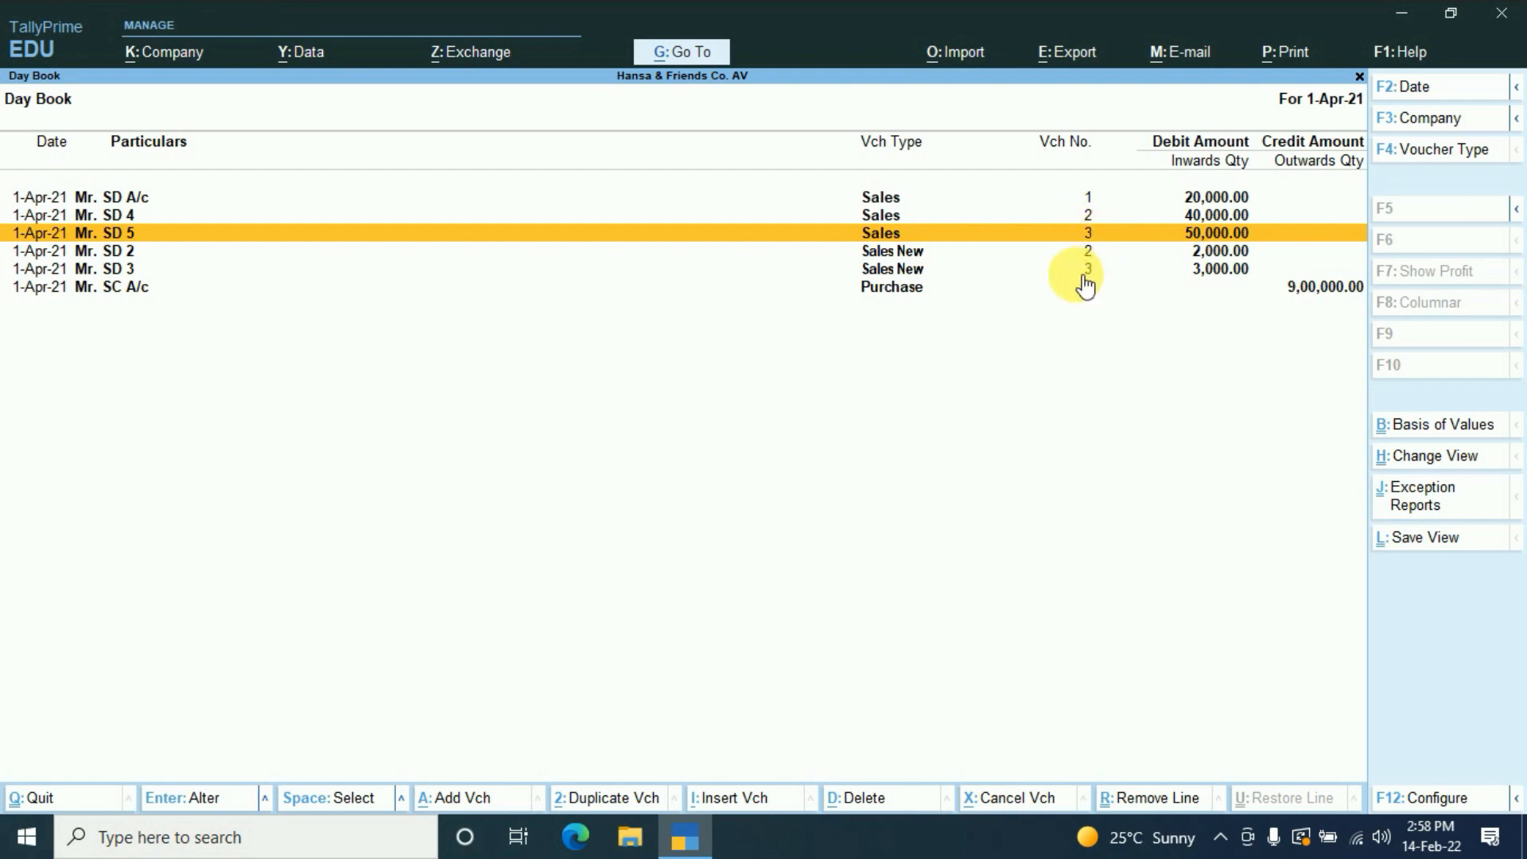
# - Delete the regular Sales voucher 1 for the SD A/c ledger and leave the Day Book
pyautogui.click(1096, 202)
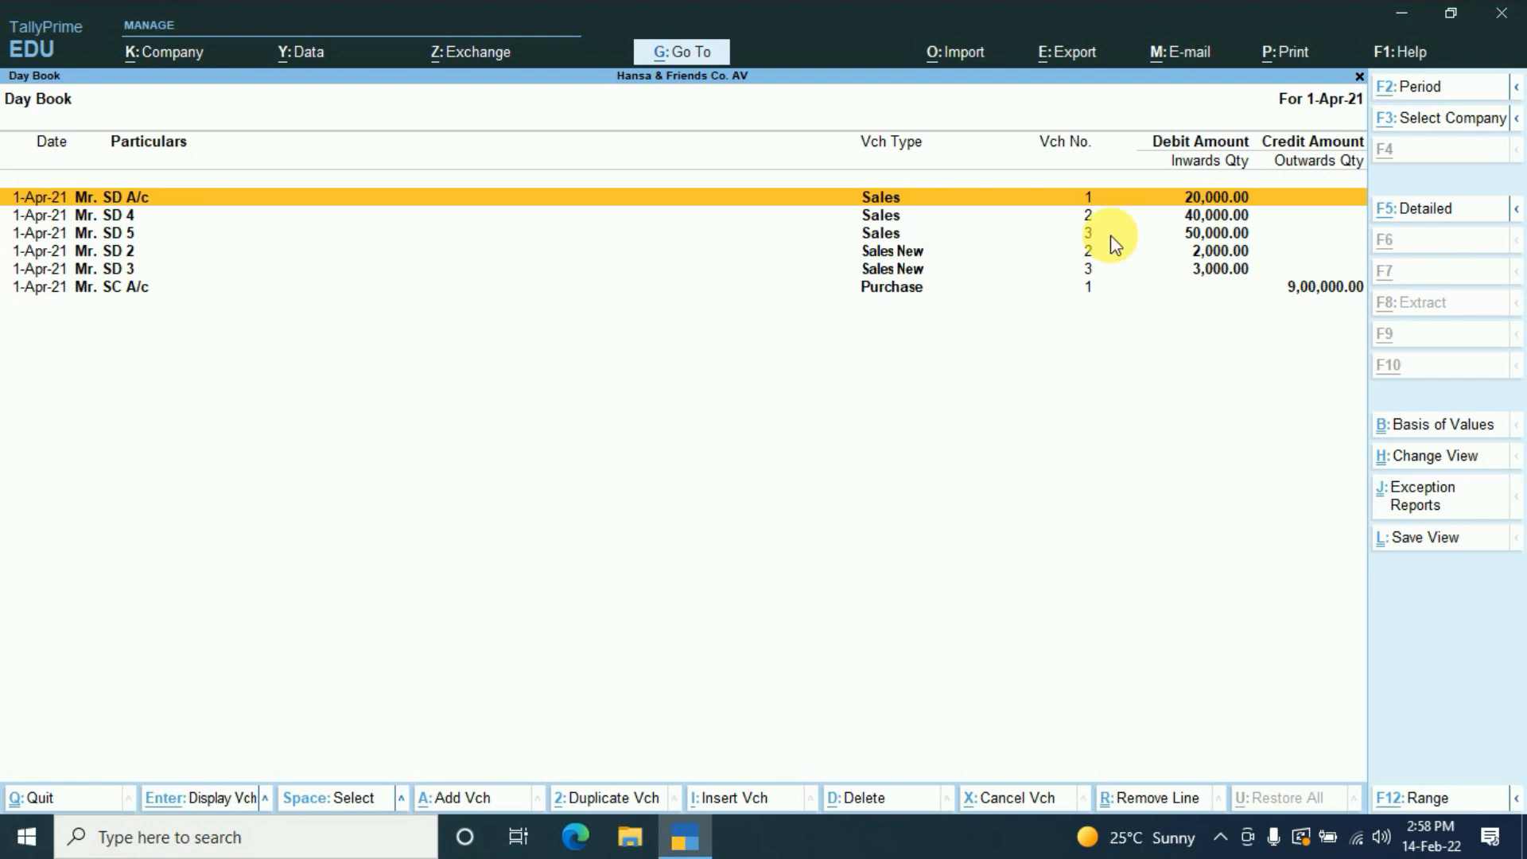
pyautogui.hotkey('alt', 'd')
pyautogui.press('y')
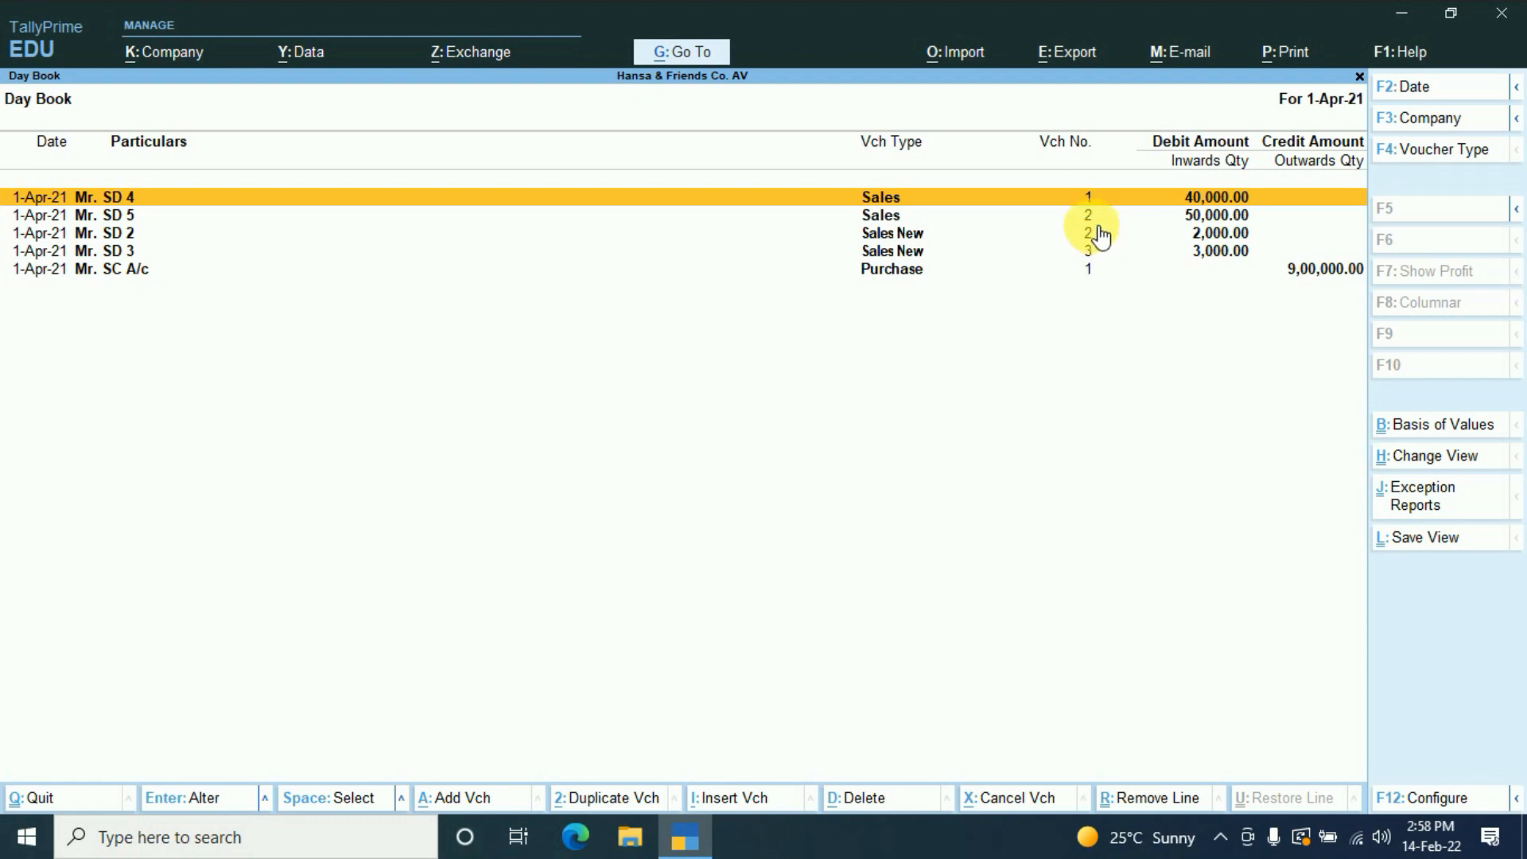
pyautogui.press('Escape')
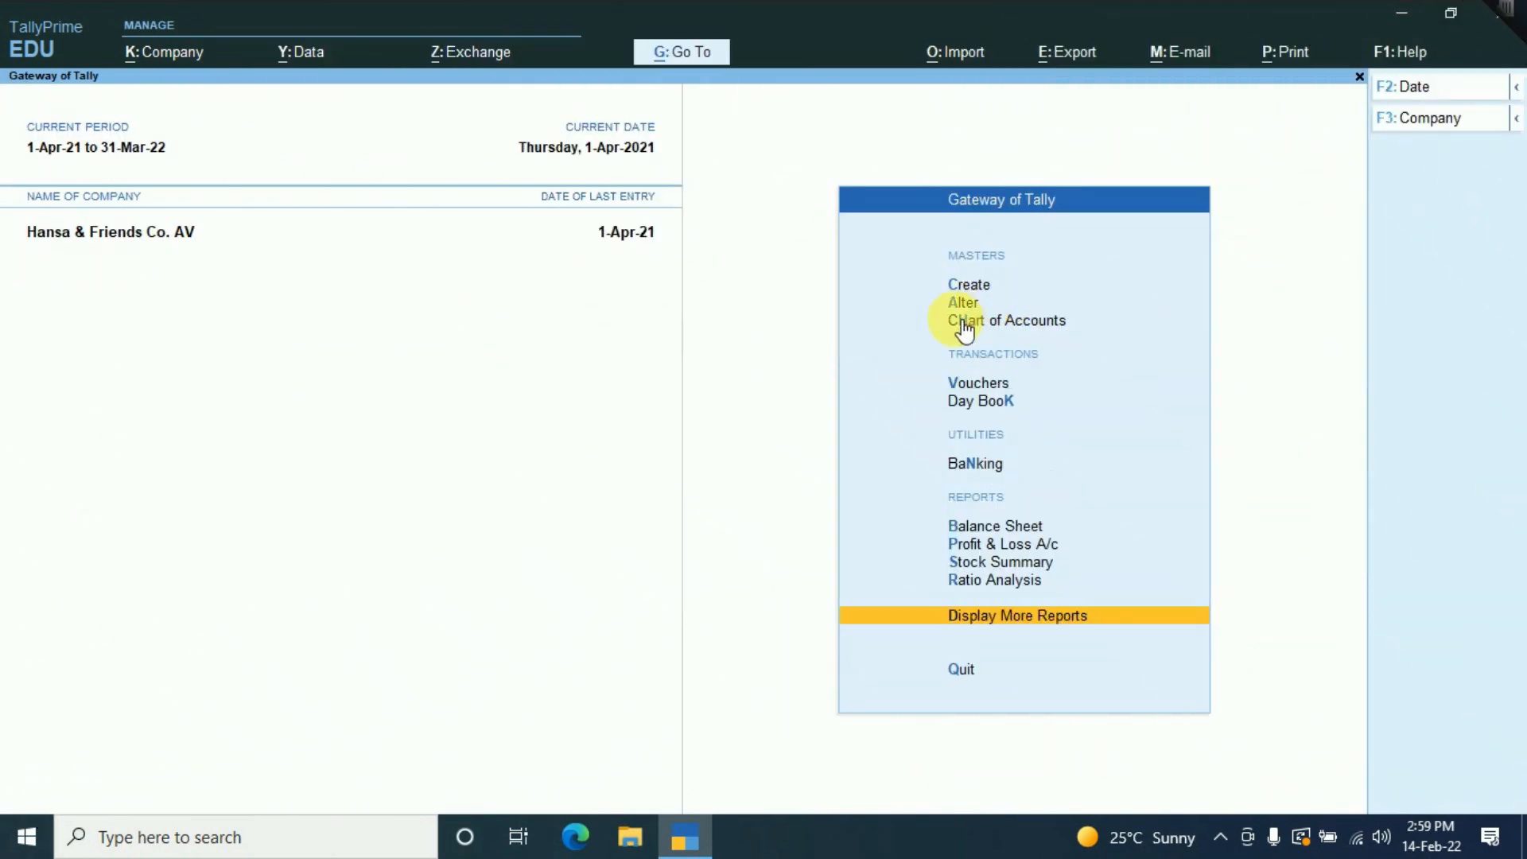
# - Open the Sales New voucher type in Master Alteration to review its numbering settings, then return to the Gateway of Tally
pyautogui.click(964, 311)
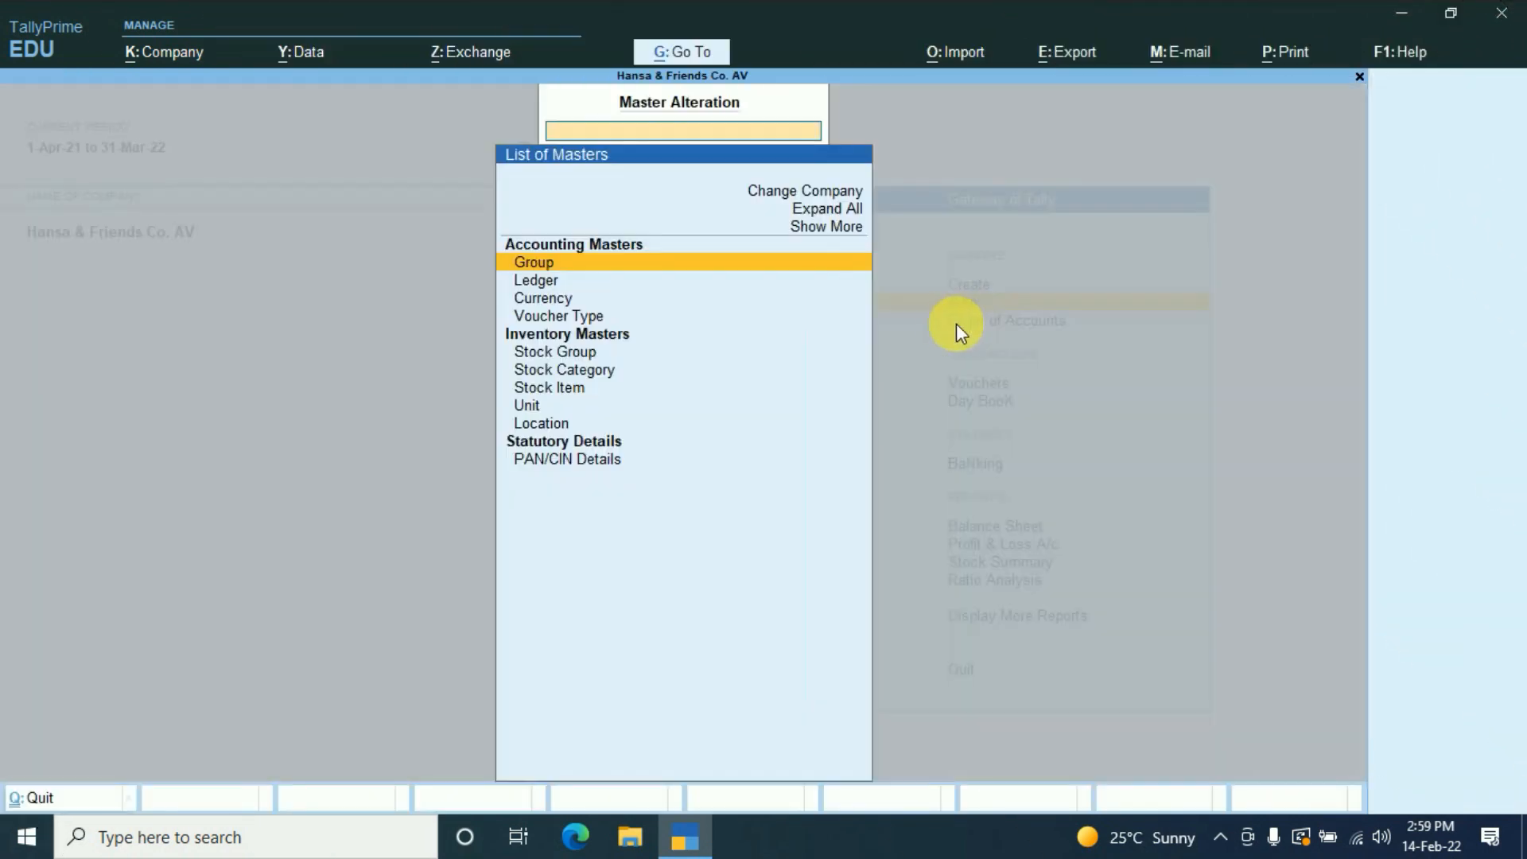
pyautogui.write('V')
pyautogui.click(708, 370)
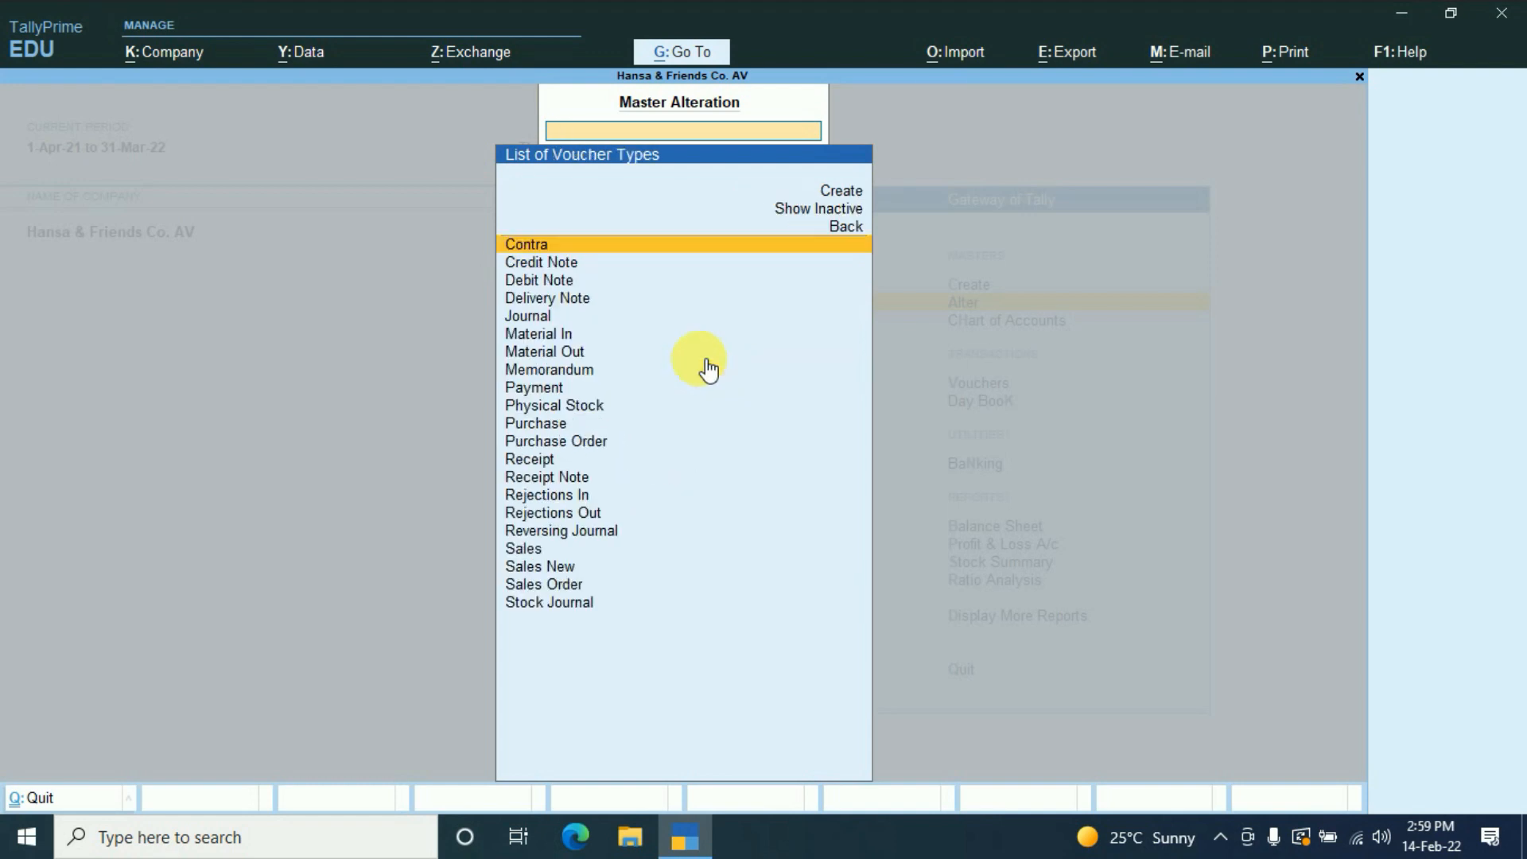
pyautogui.write('s')
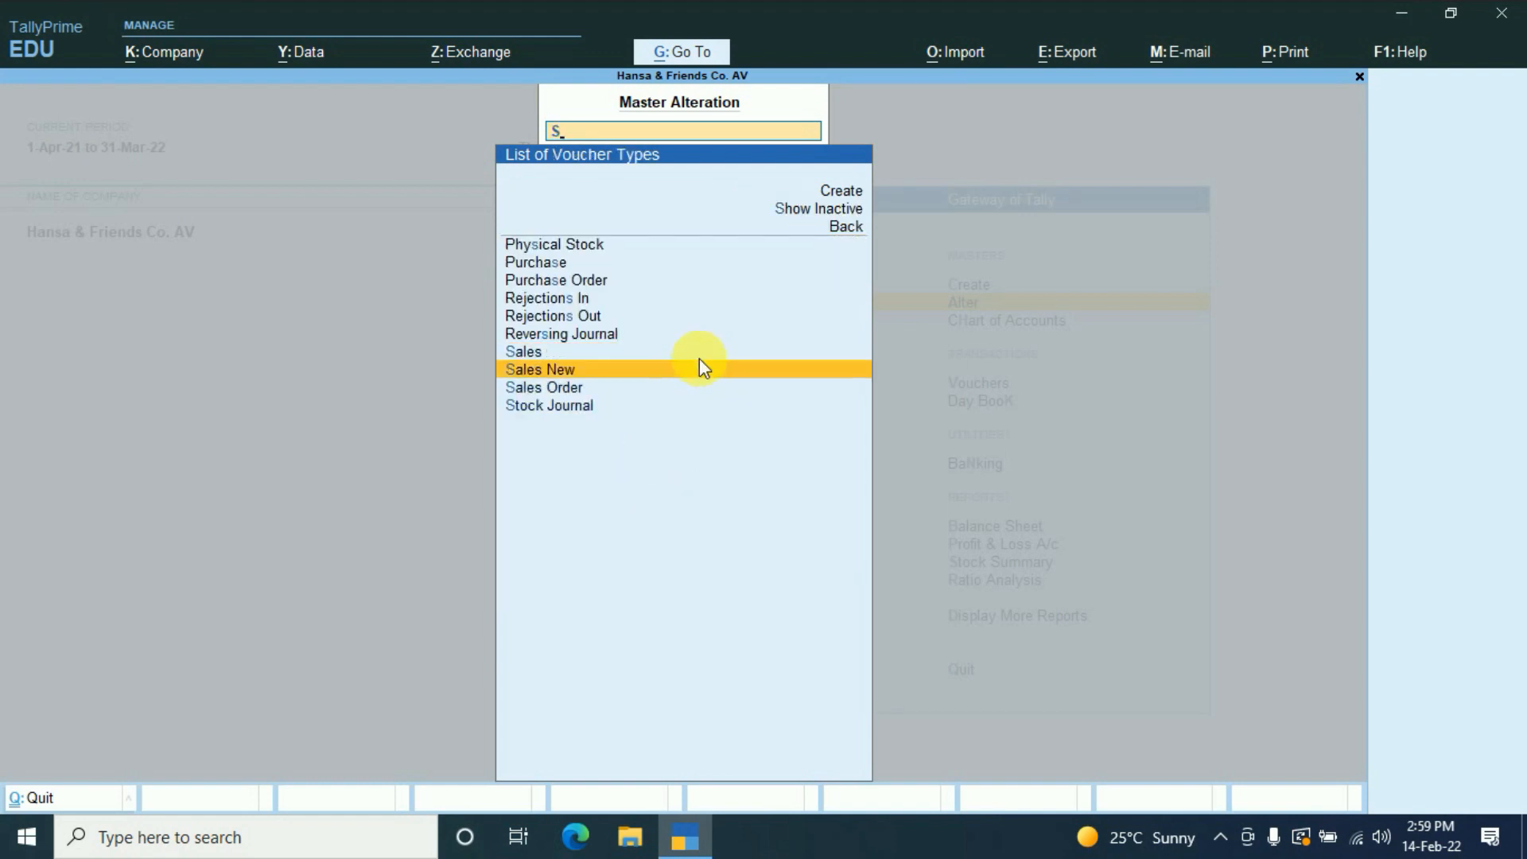
pyautogui.click(701, 367)
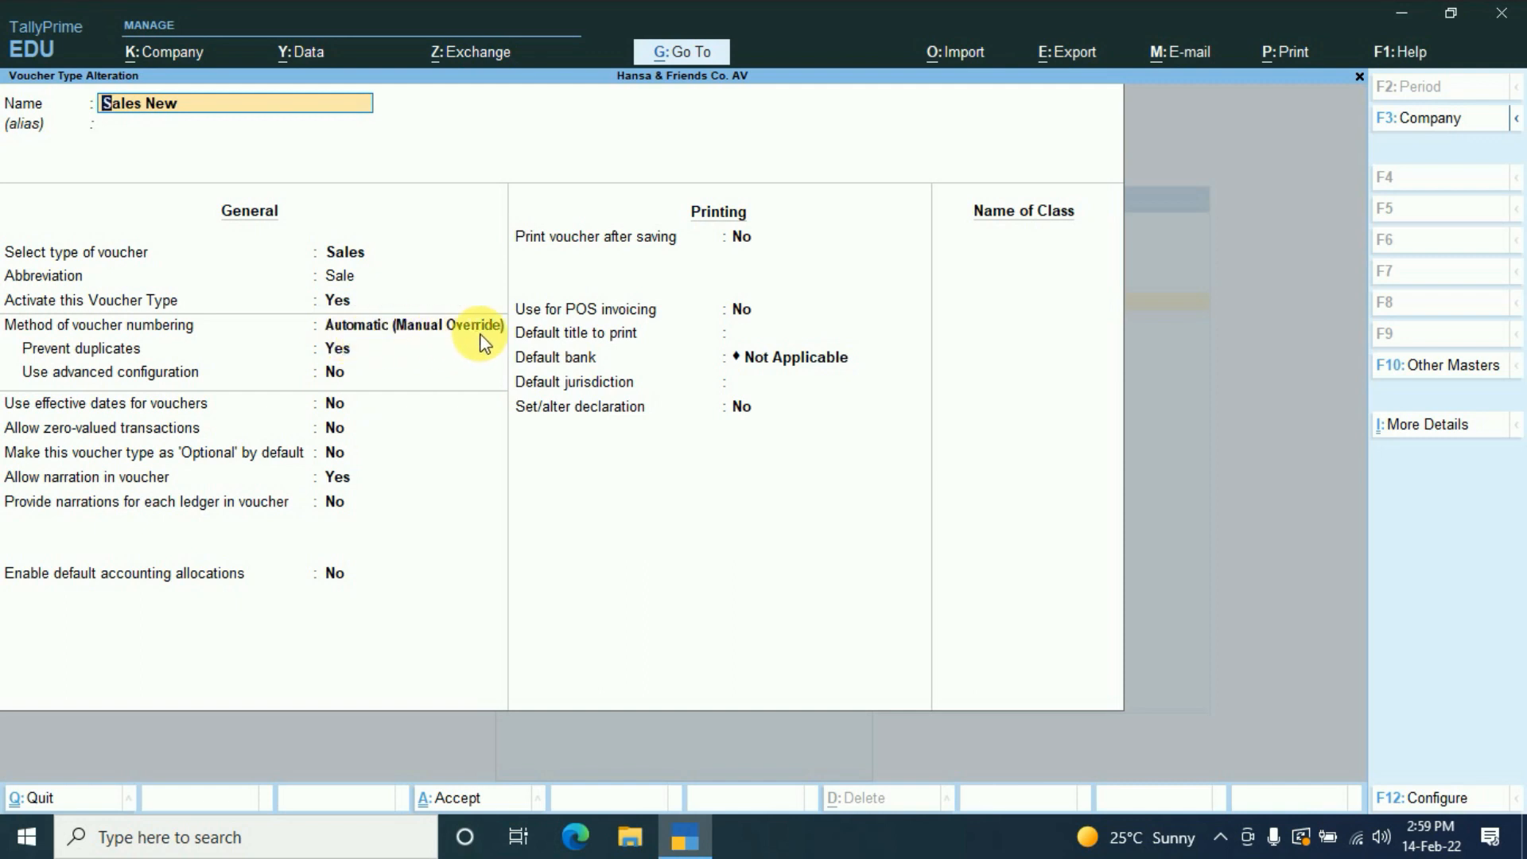
pyautogui.press('Escape')
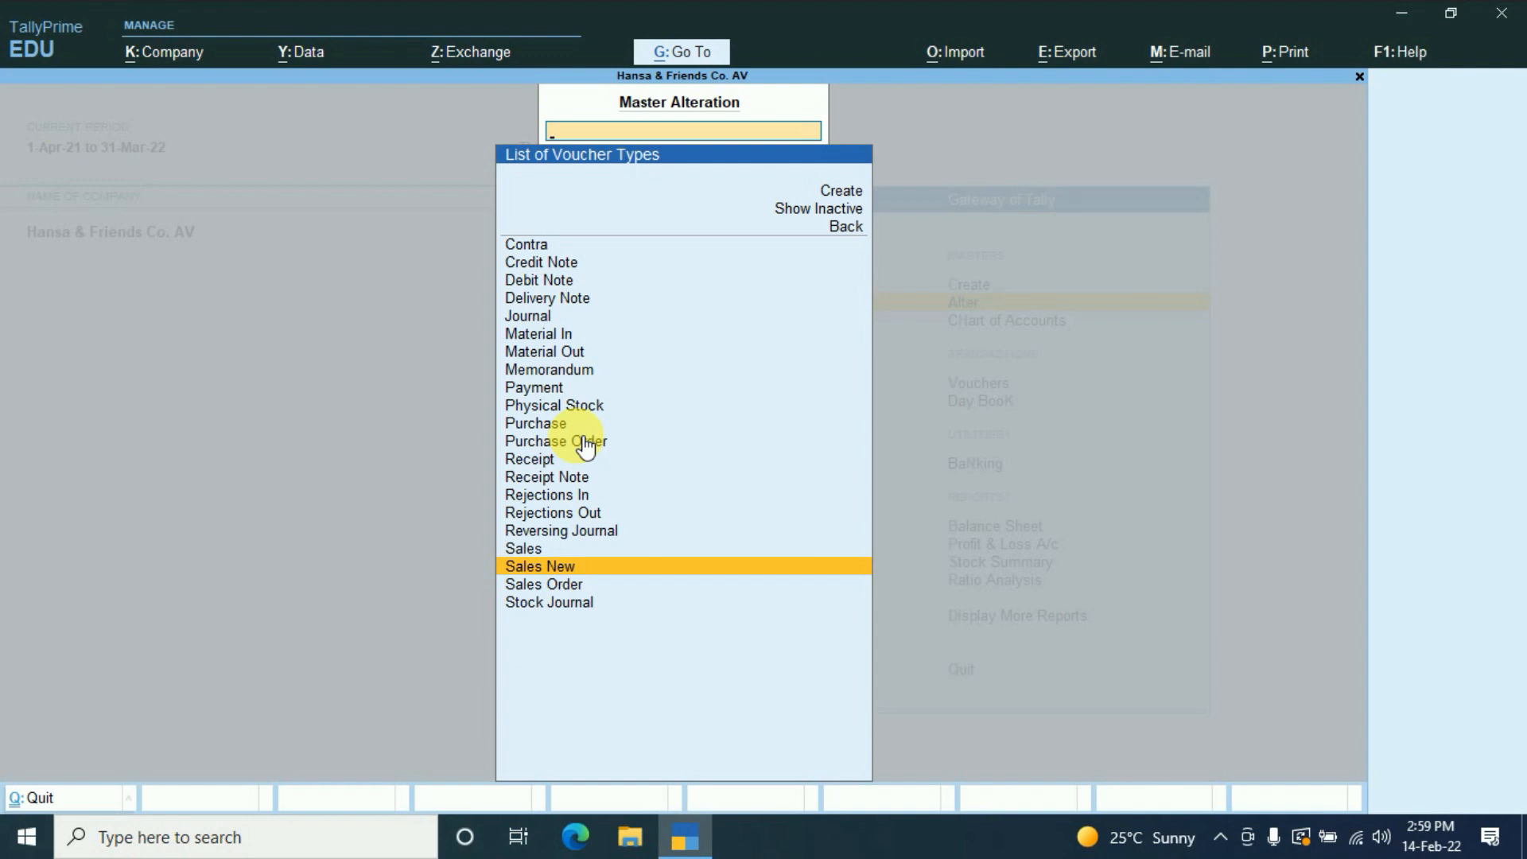
pyautogui.press('Escape')
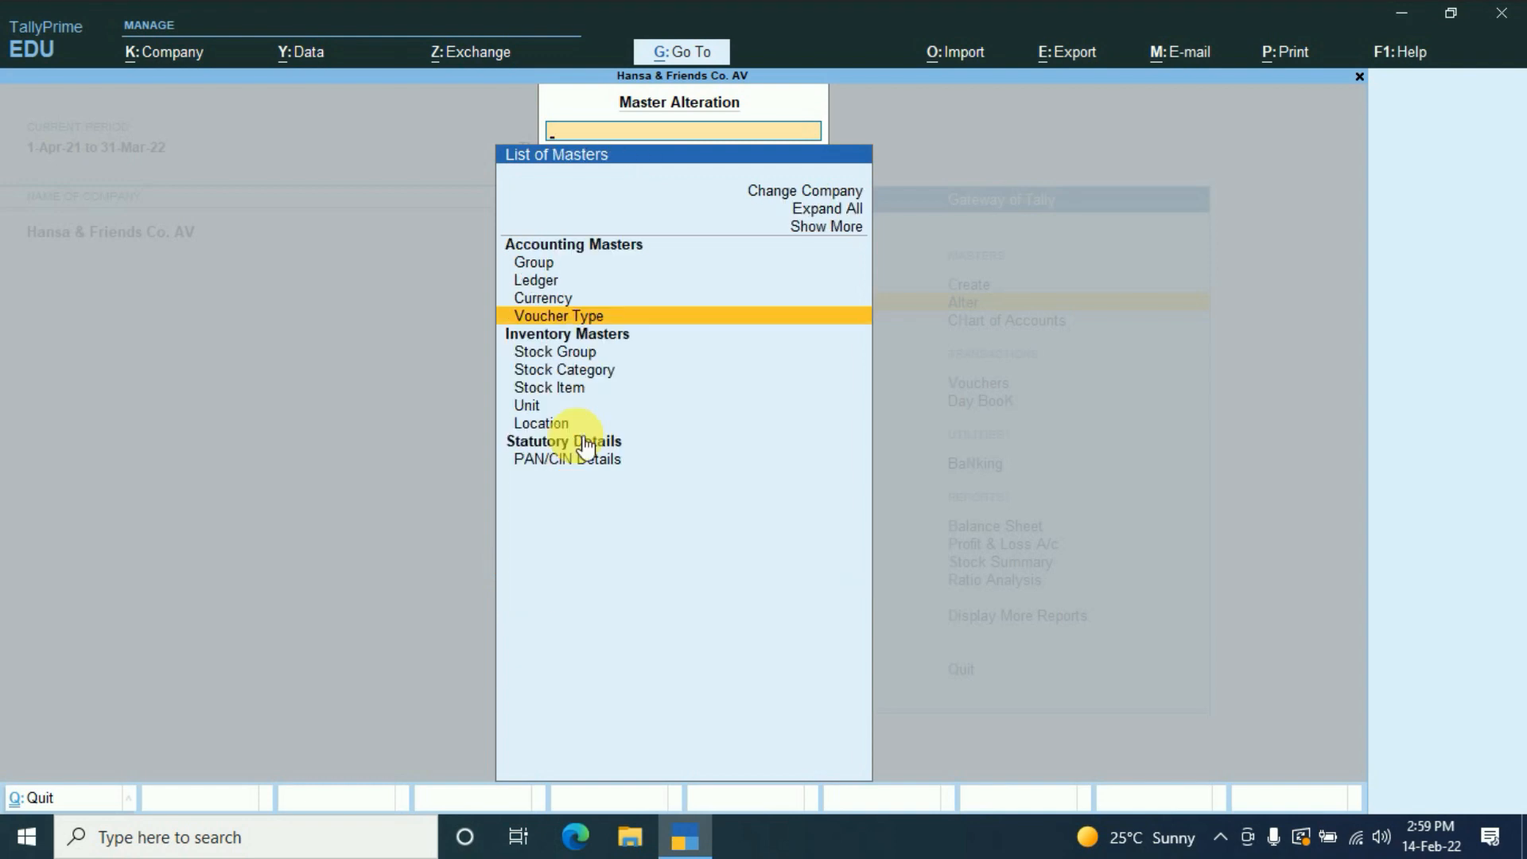
pyautogui.press('Escape')
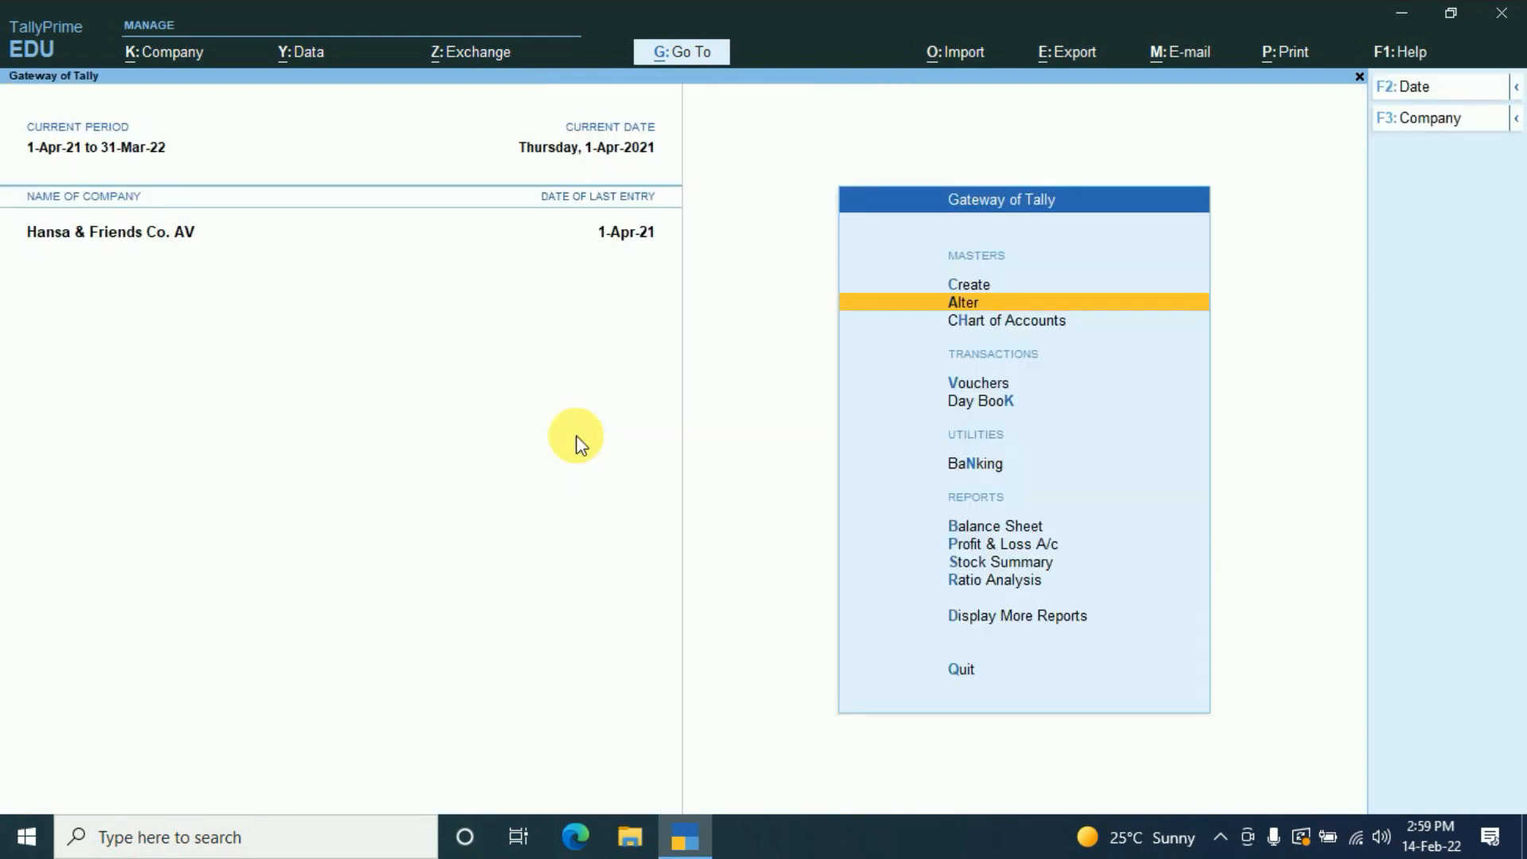
# - Delete all remaining vouchers from the Day Book and return to the Gateway of Tally
pyautogui.click(1014, 614)
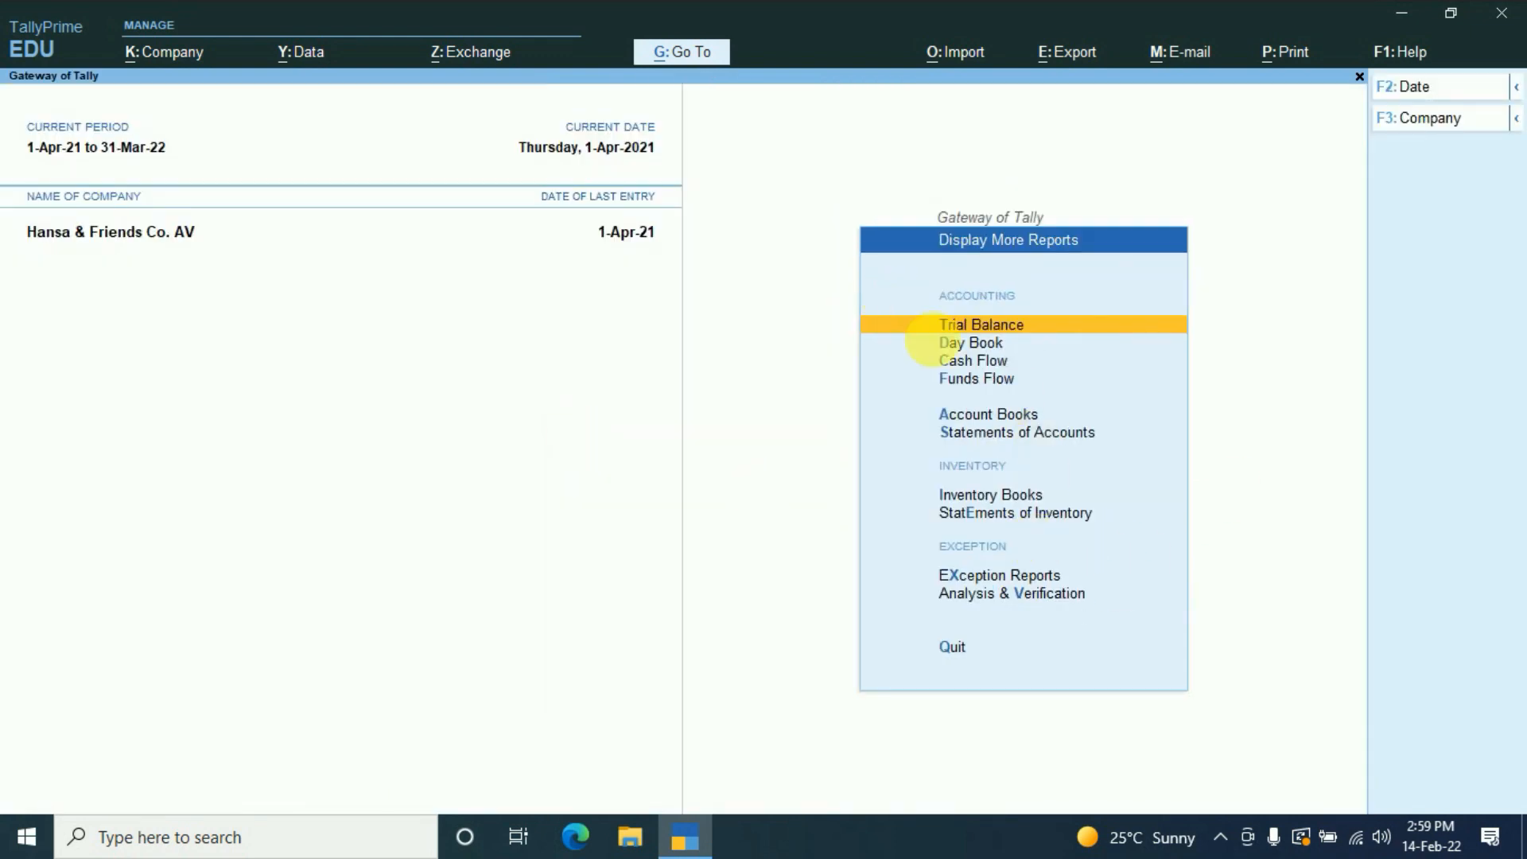
pyautogui.press('d')
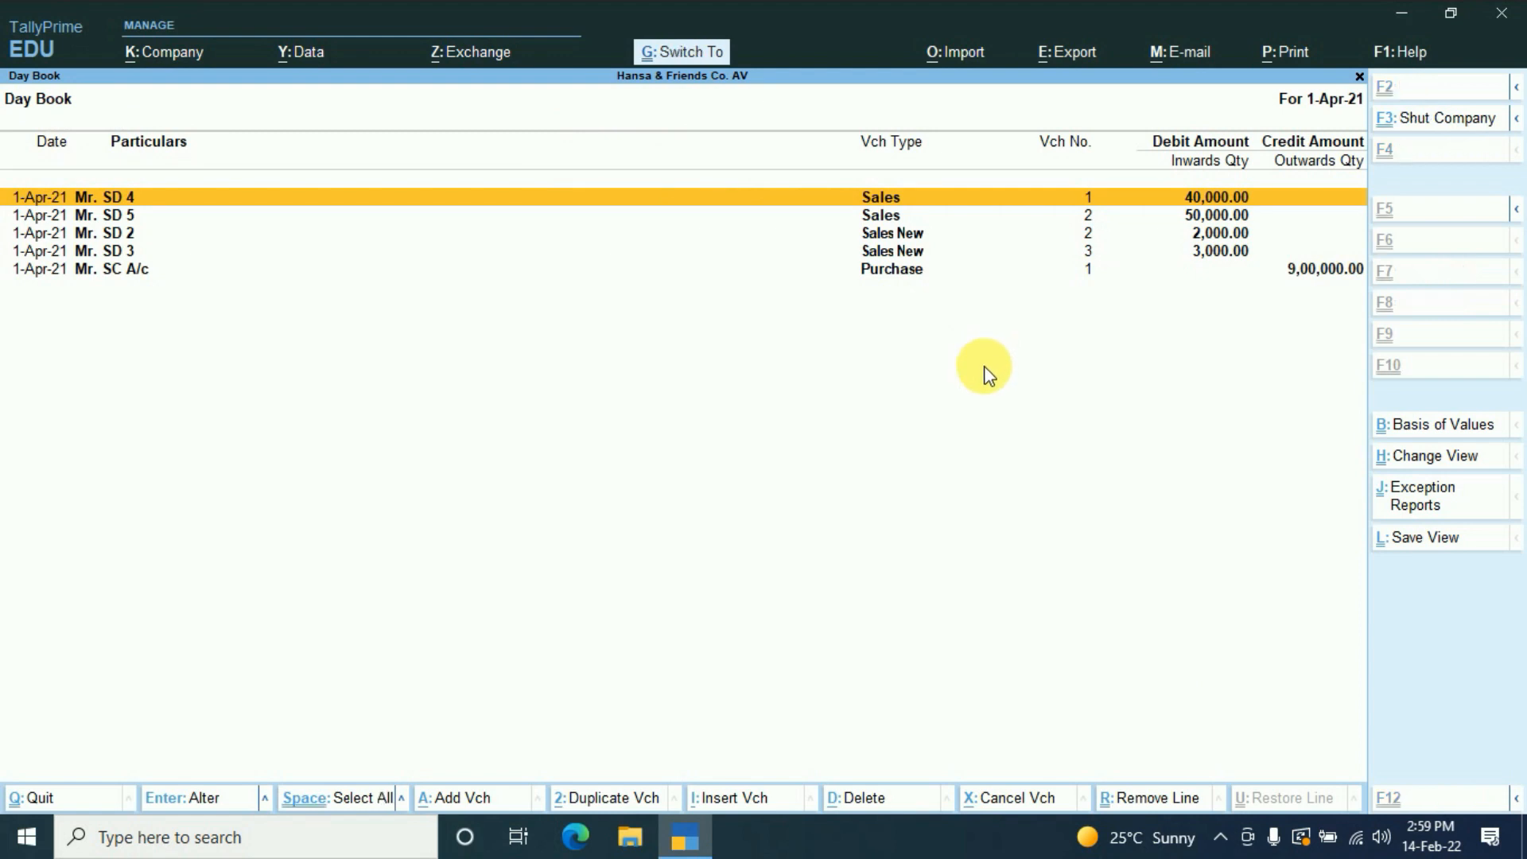
pyautogui.hotkey('ctrl', 'space')
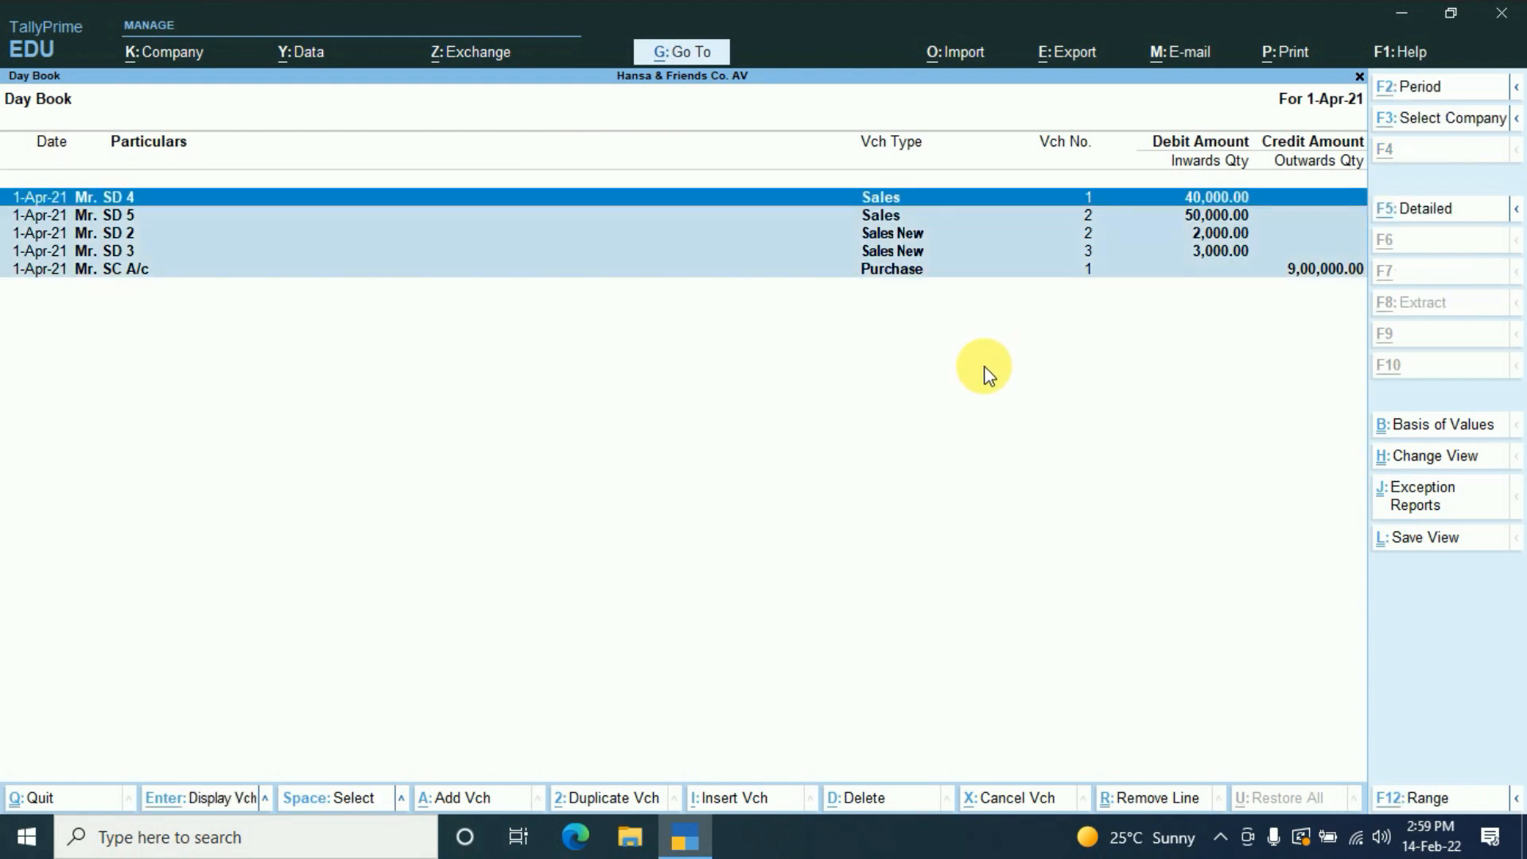
pyautogui.hotkey('alt', 'd')
pyautogui.press('y')
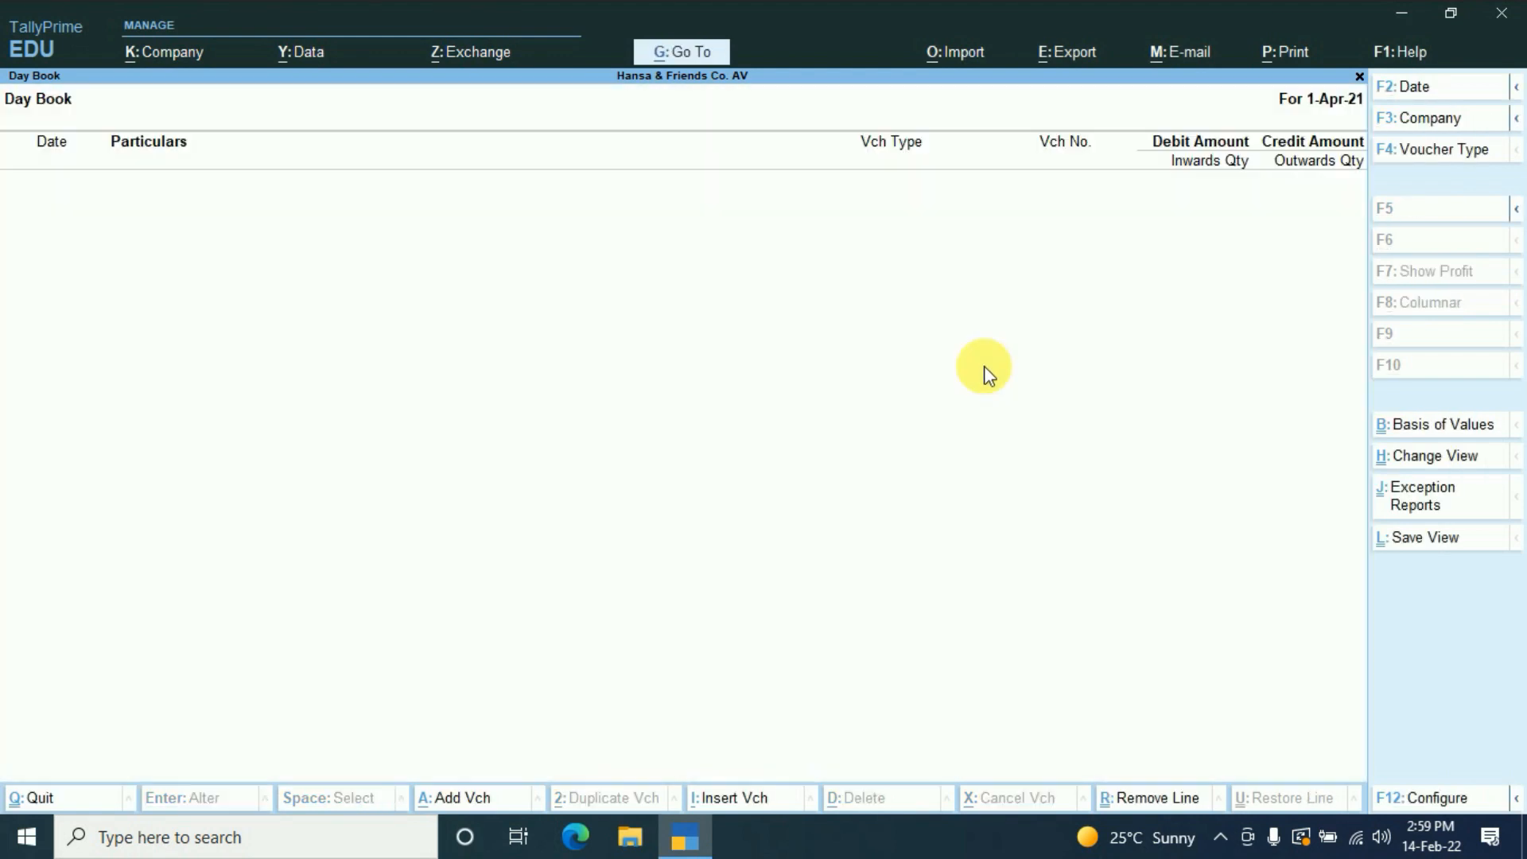
pyautogui.press('Escape')
pyautogui.press('Escape')
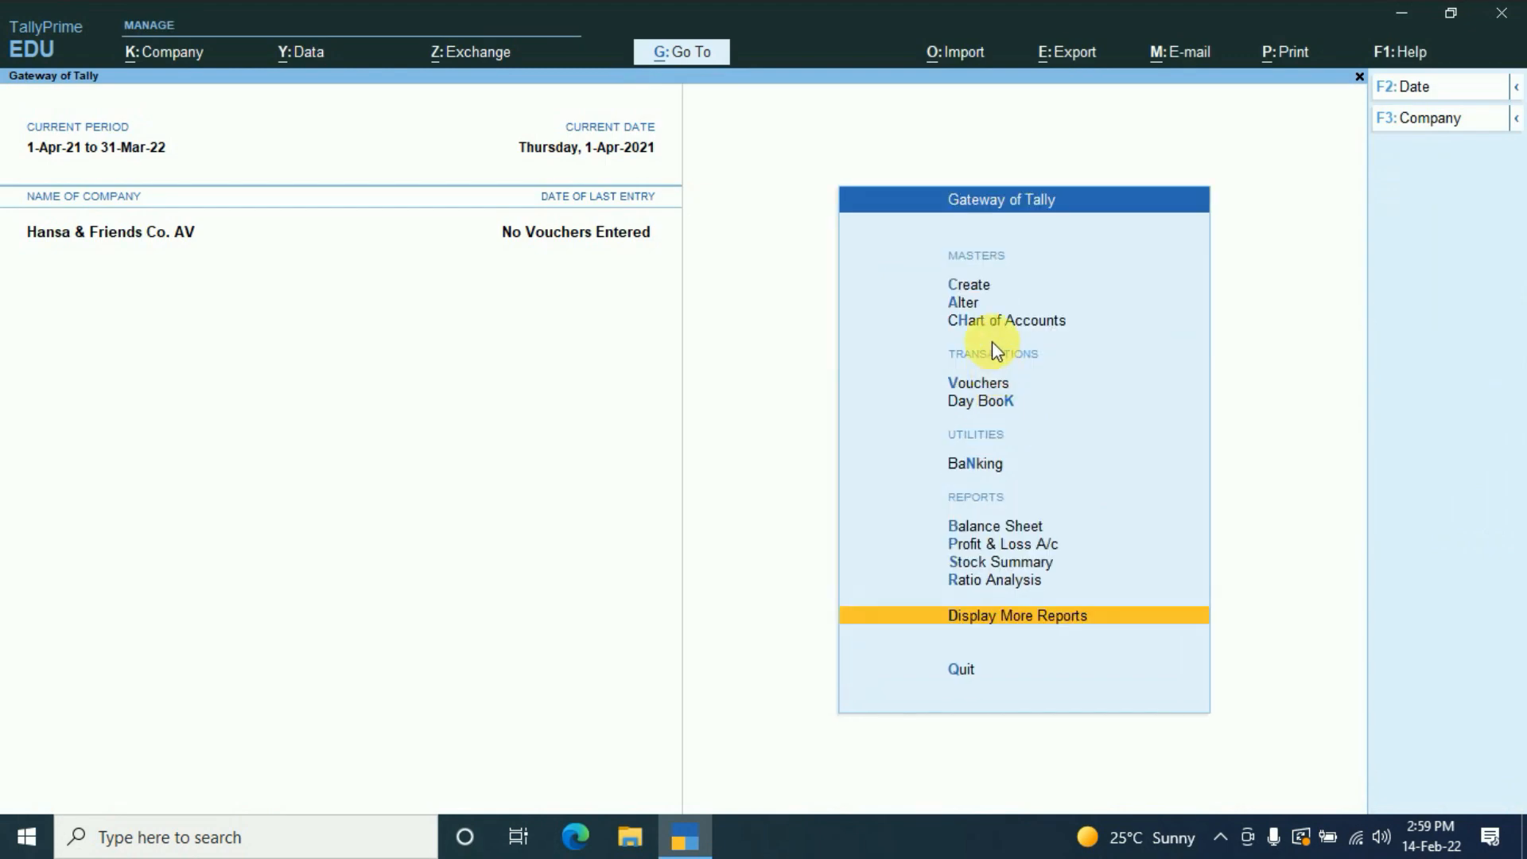
# - Open the Sales New voucher type for alteration and delete it
pyautogui.click(969, 305)
pyautogui.write('v')
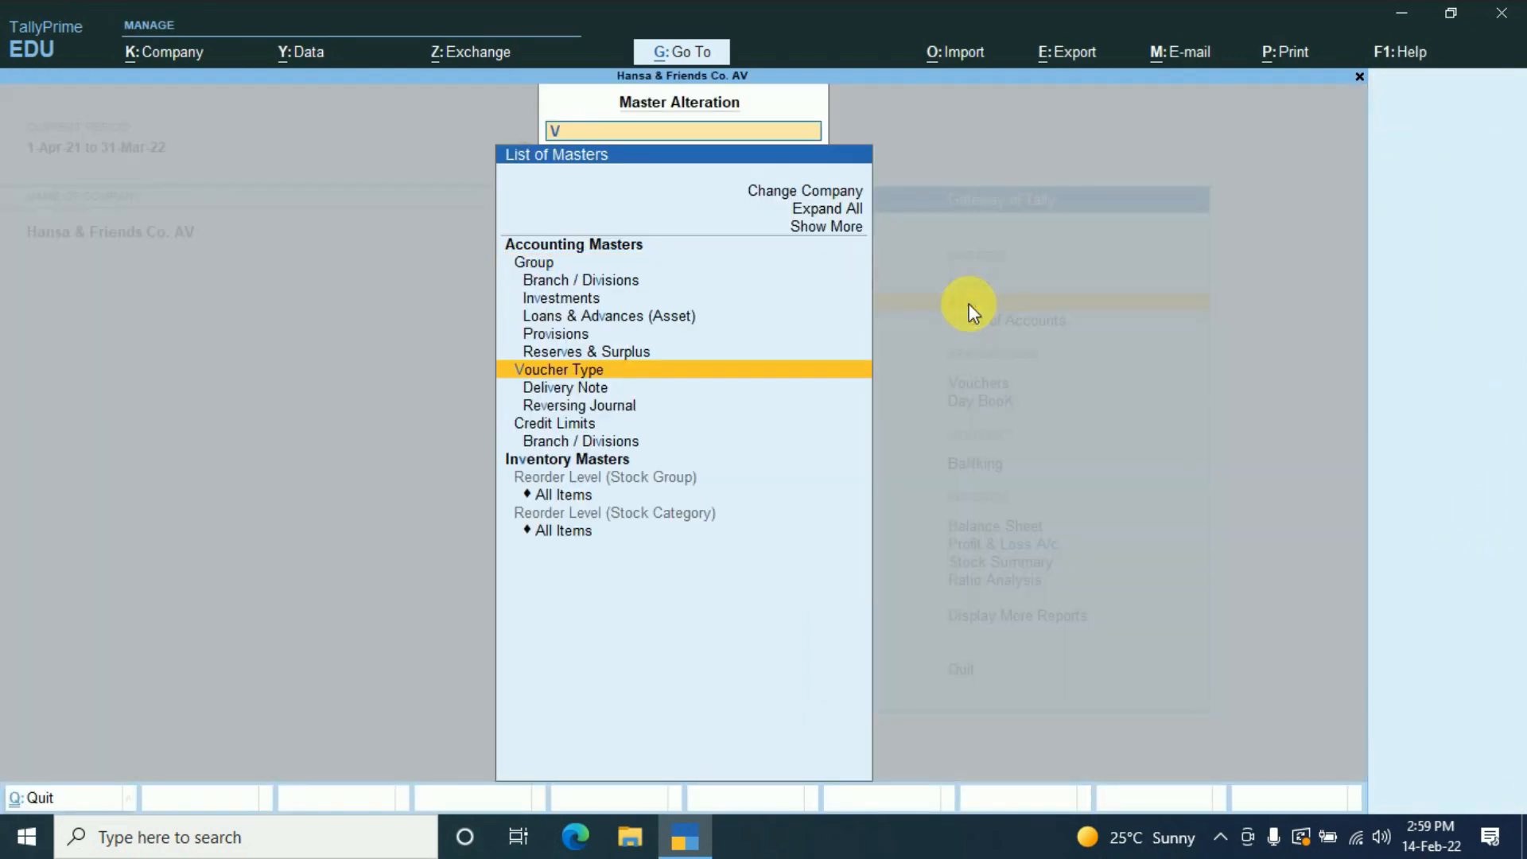
pyautogui.press('Return')
pyautogui.write('s')
pyautogui.press('Down')
pyautogui.press('Down')
pyautogui.press('Up')
pyautogui.press('Return')
pyautogui.hotkey('alt', 'd')
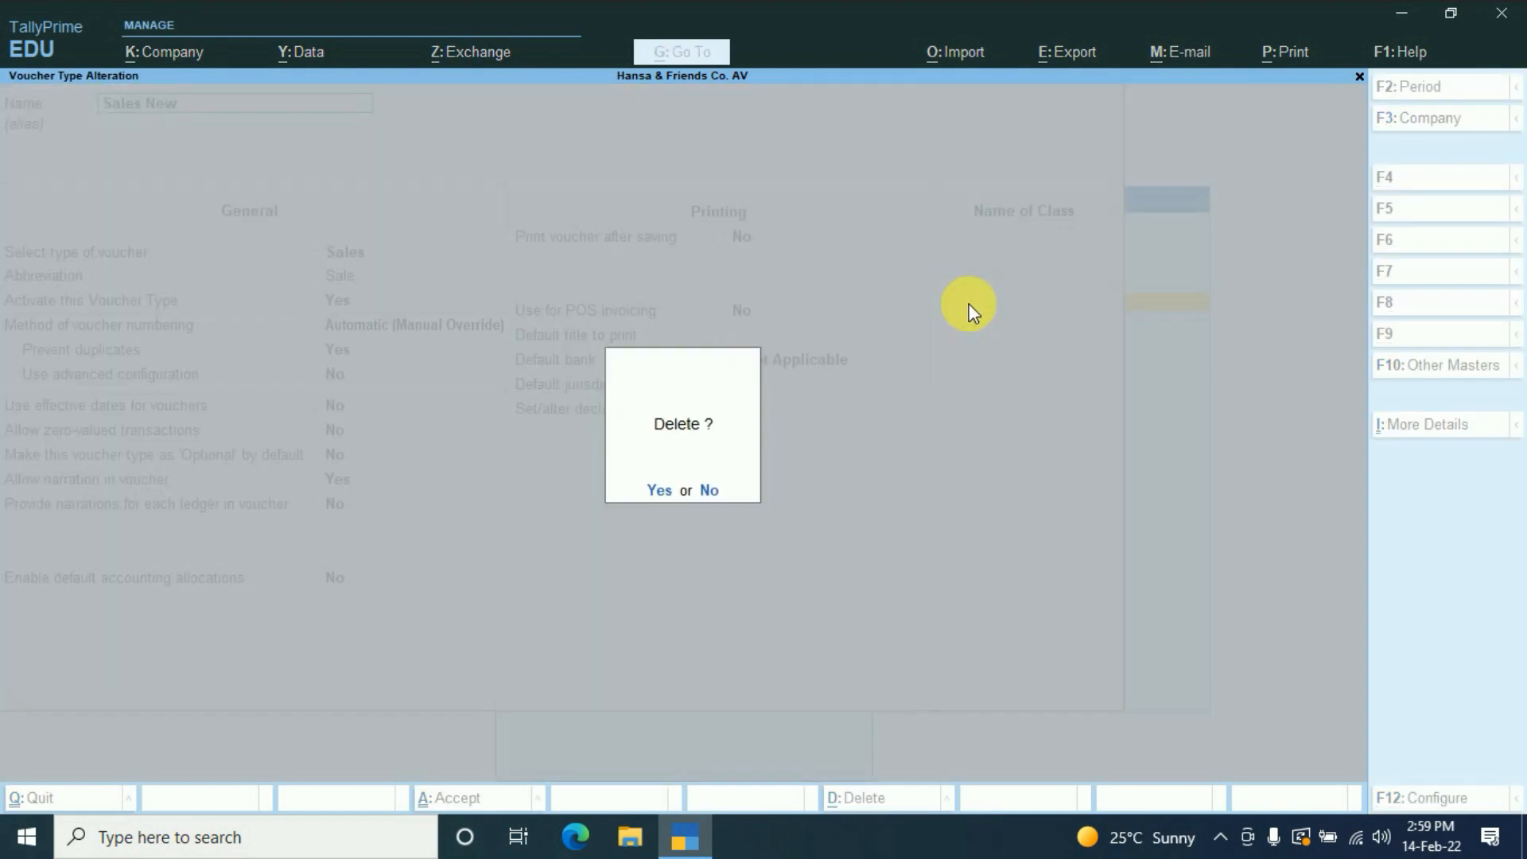
pyautogui.press('y')
# - Open the Sales voucher type for alteration and keep its method of voucher numbering as Automatic
pyautogui.press('Escape')
pyautogui.press('Return')
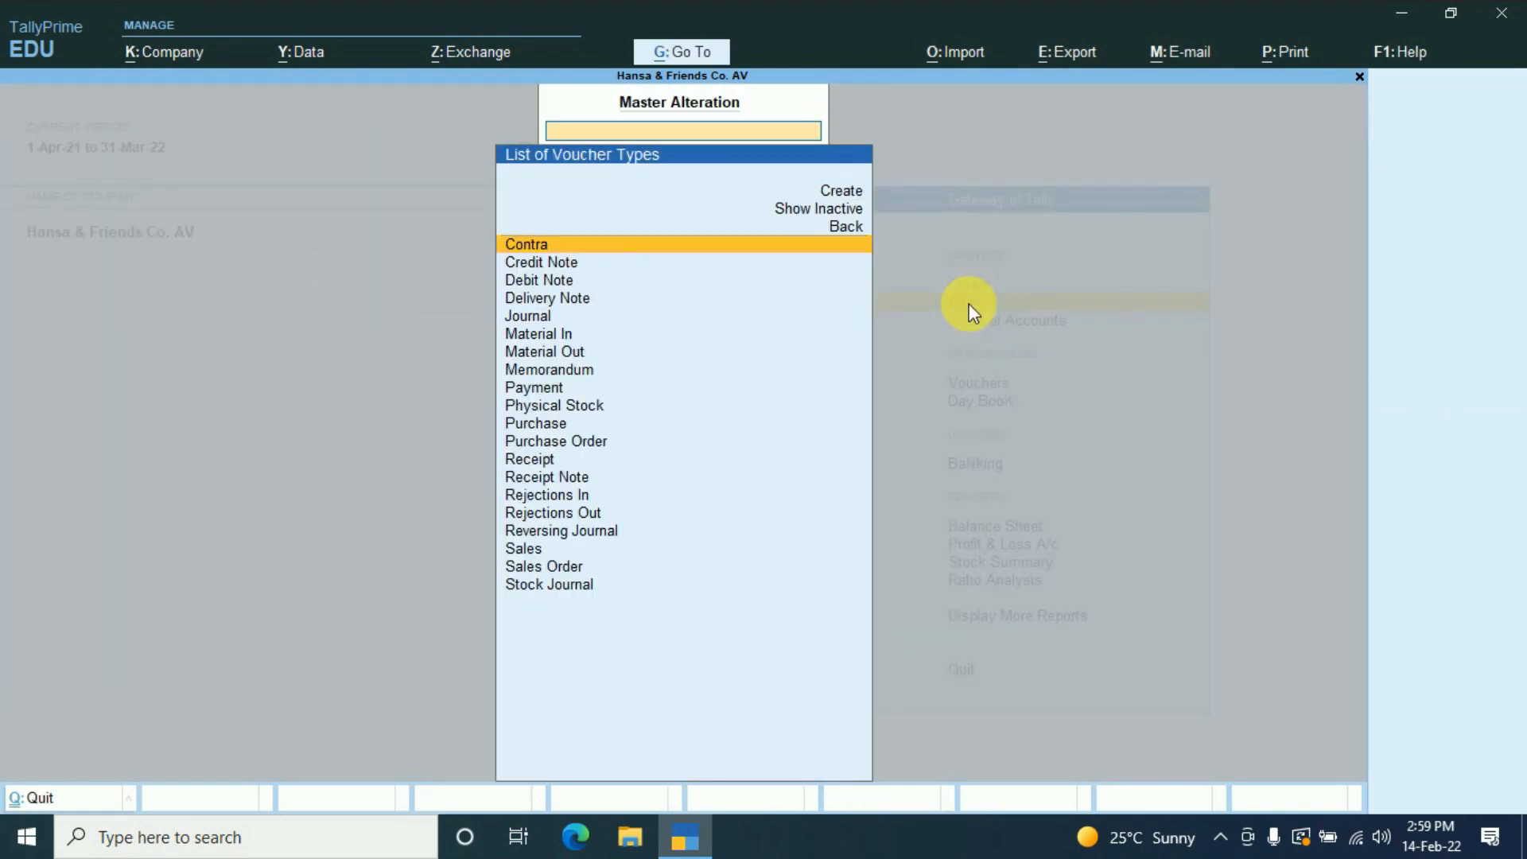
pyautogui.write('s')
pyautogui.press('Return')
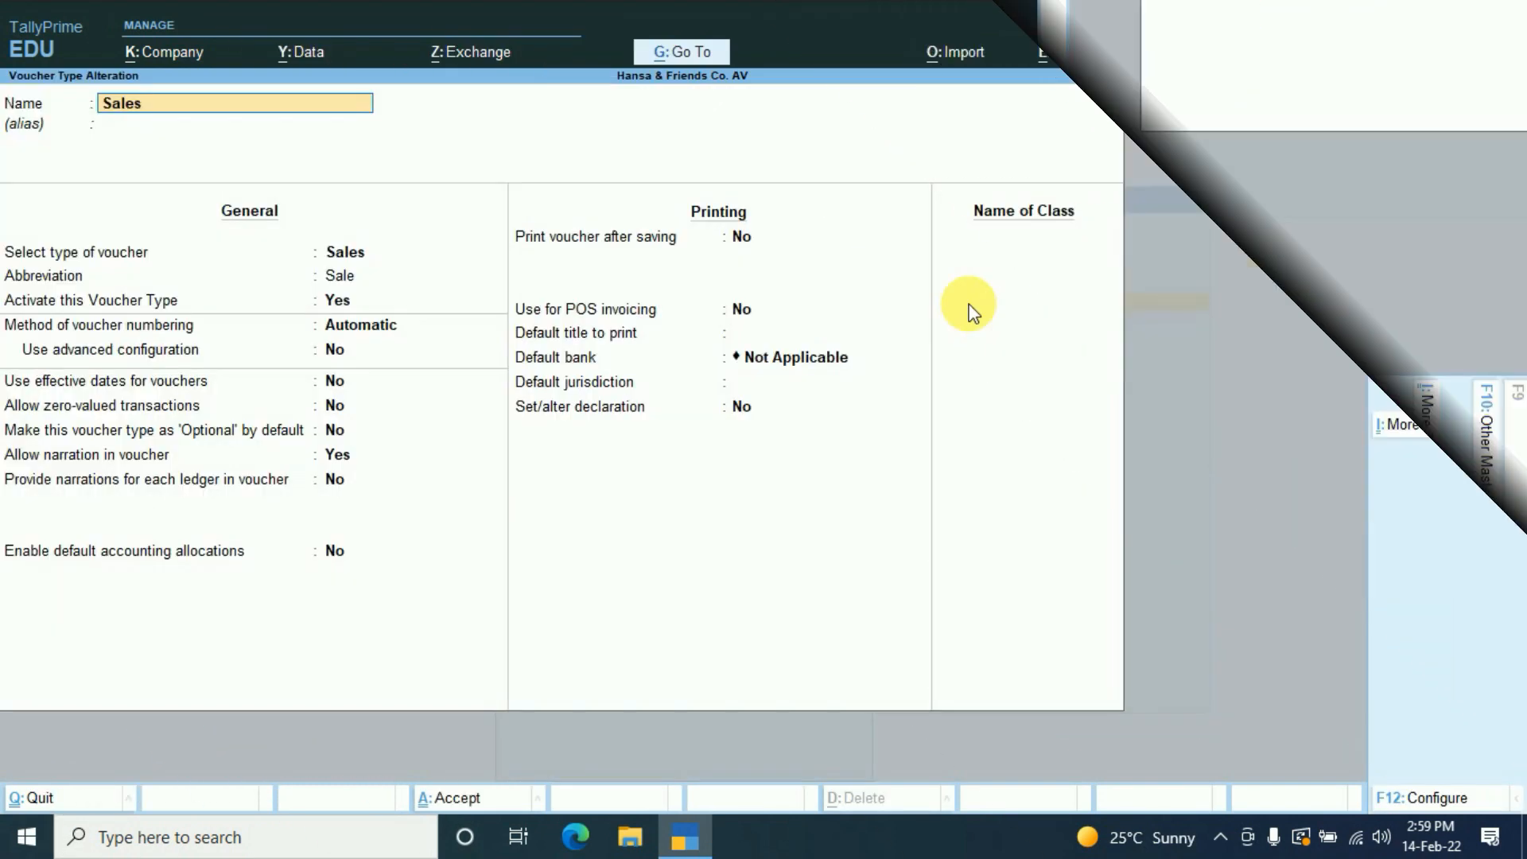
pyautogui.press('Return')
pyautogui.press('Return')
pyautogui.press('Return')
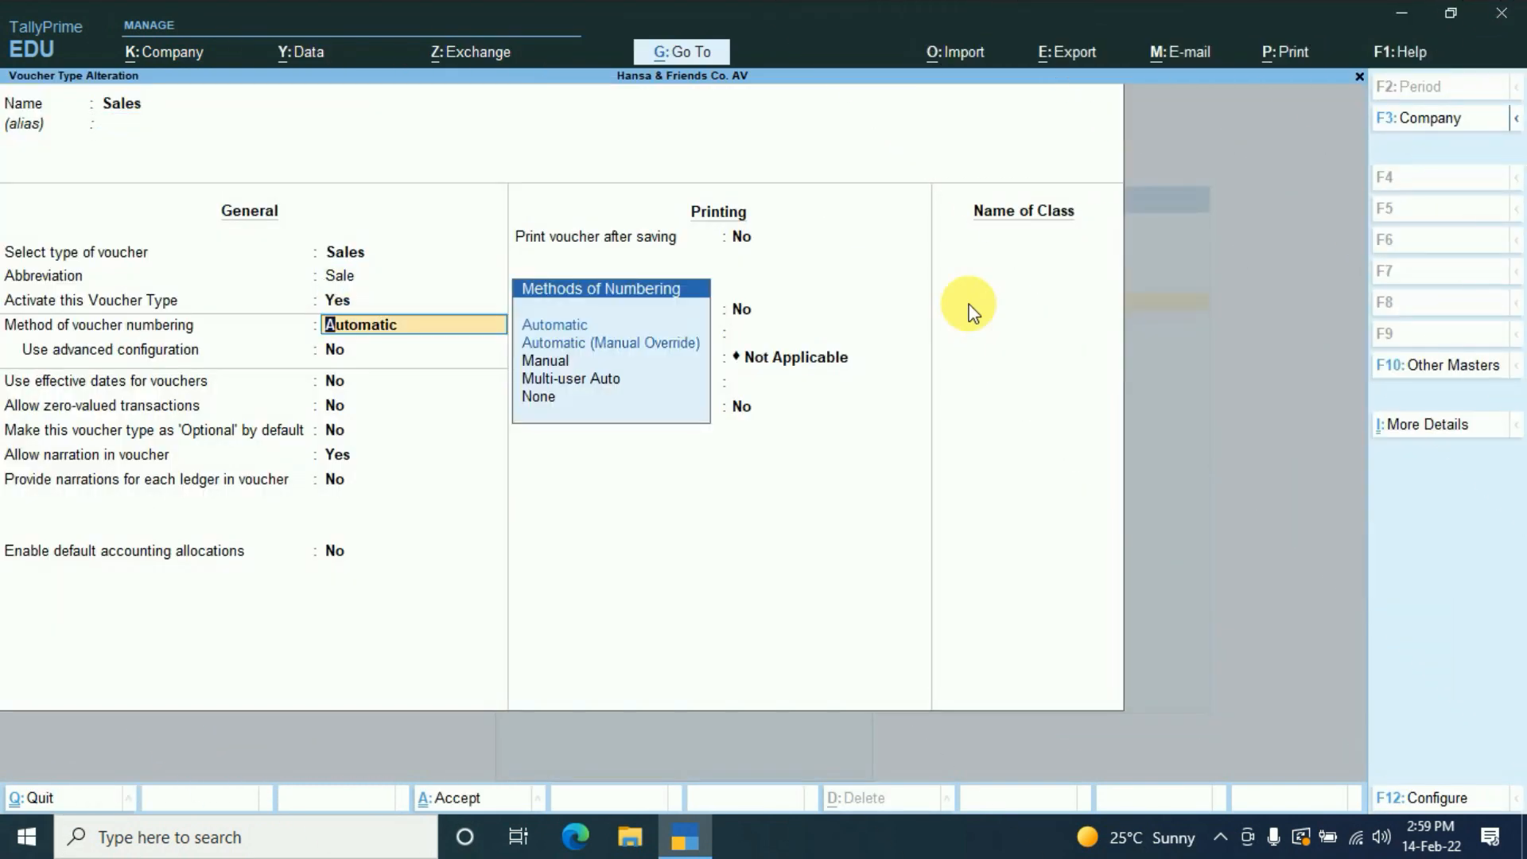
pyautogui.press('Down')
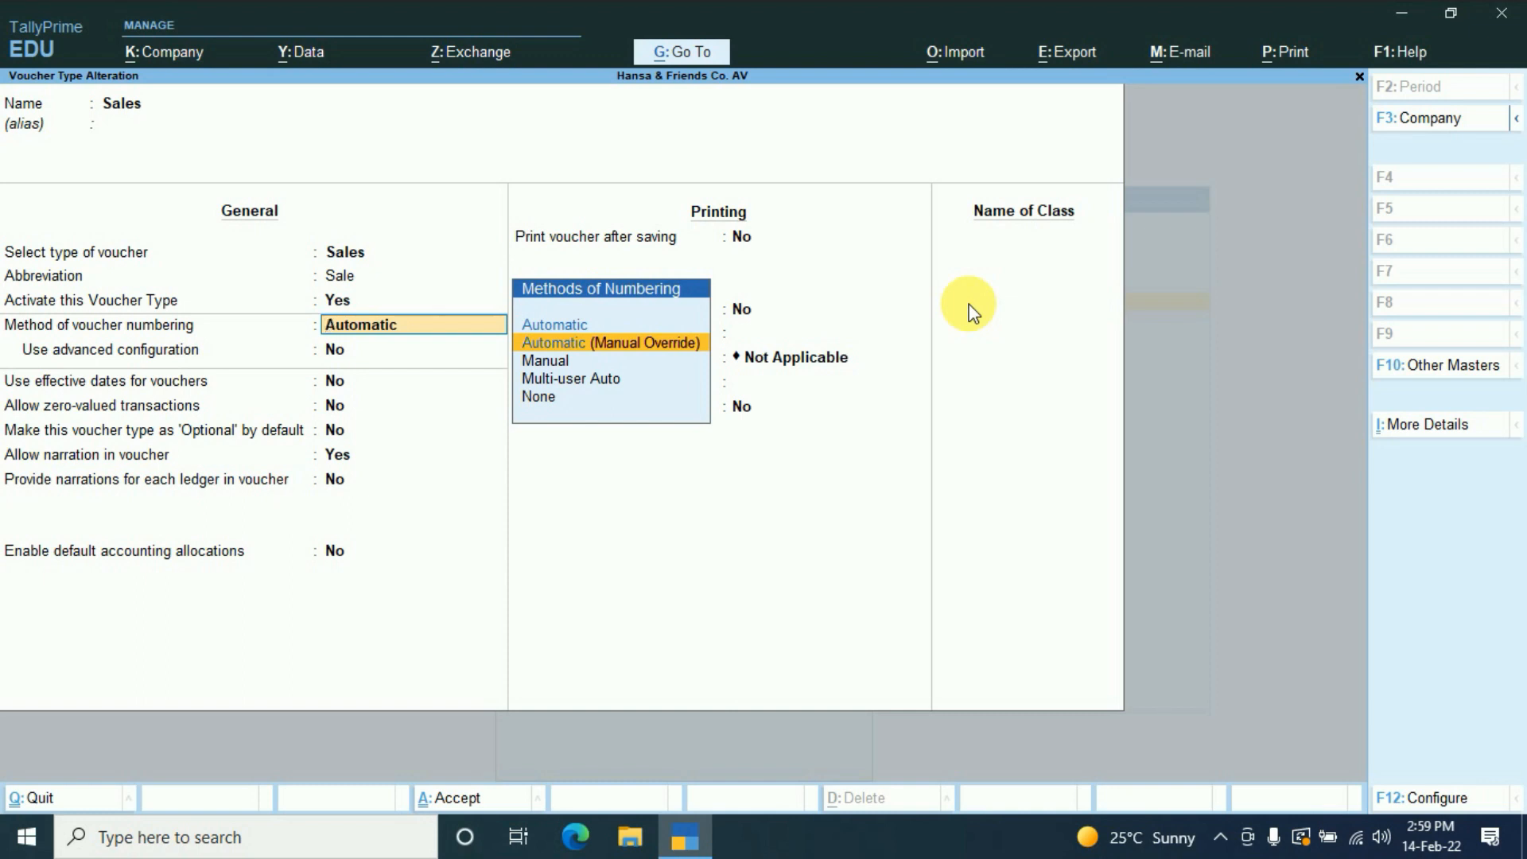
pyautogui.press('Up')
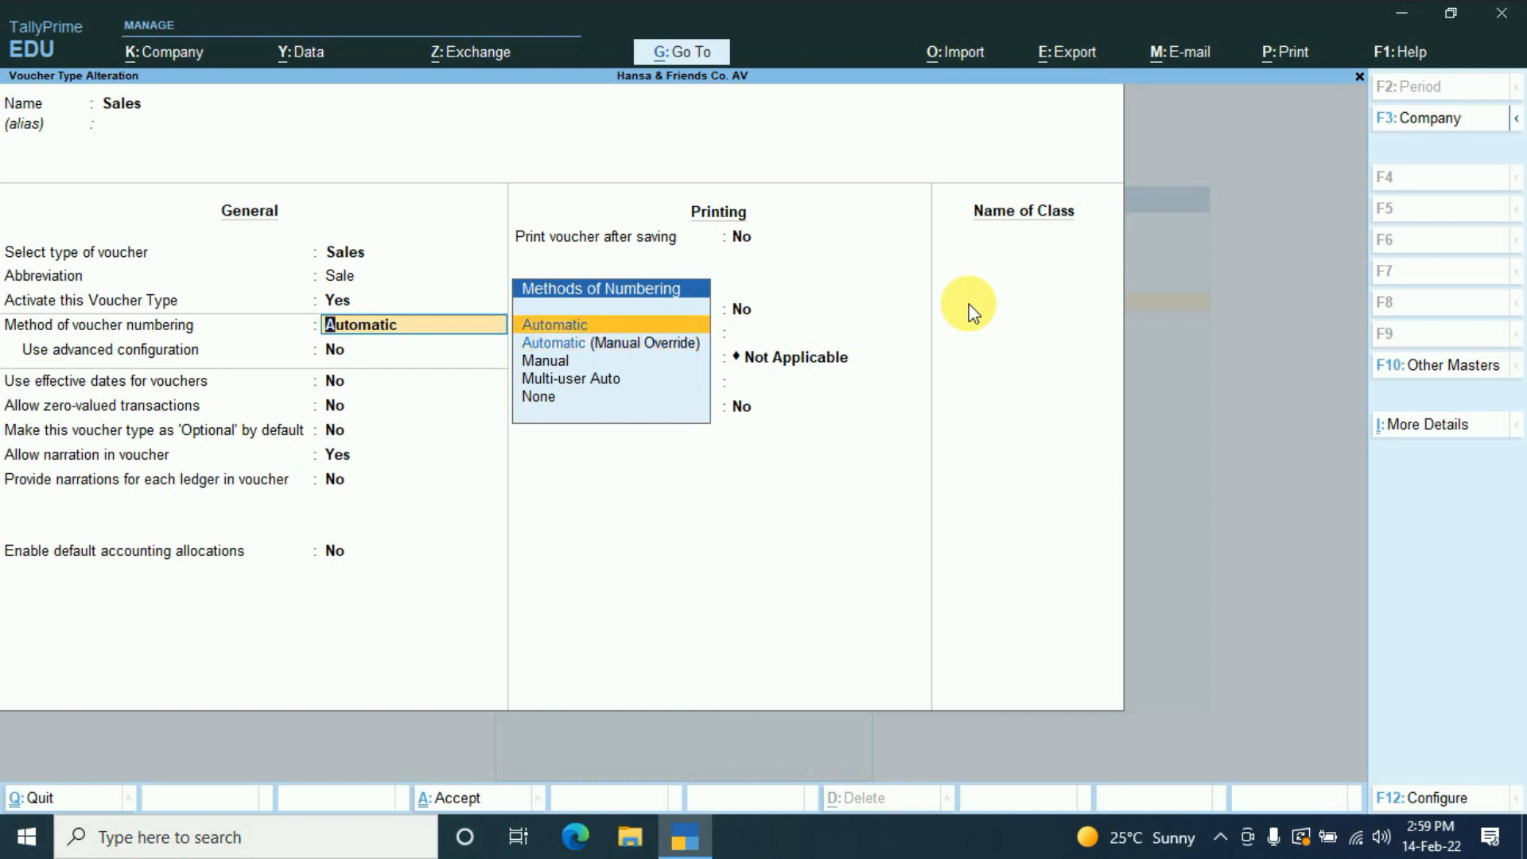
pyautogui.press('Return')
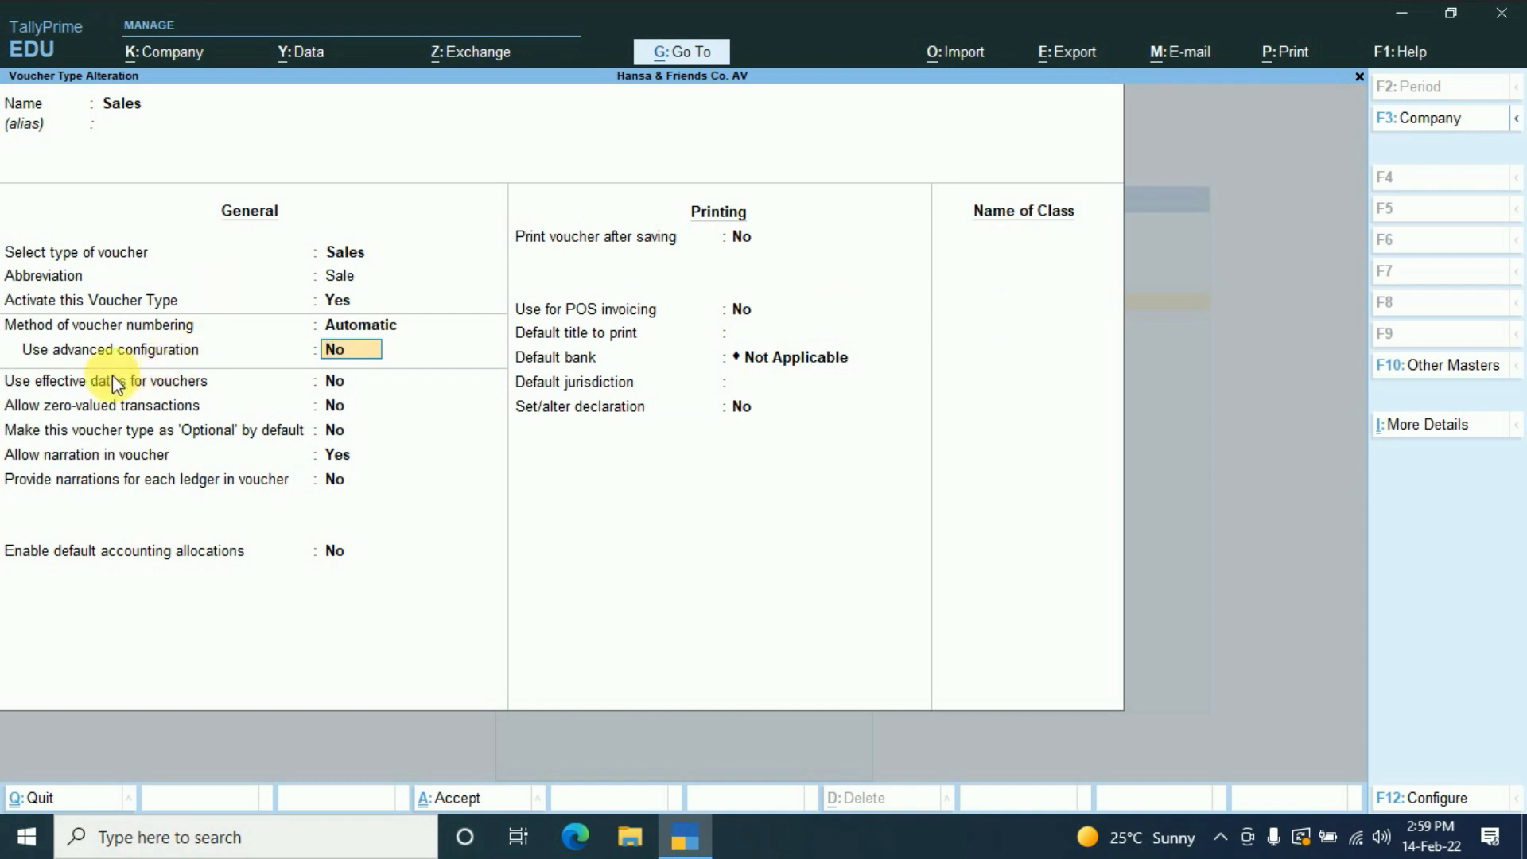
# - Enable advanced numbering configuration for the Sales voucher type, with starting number 1 and a numerical part width of 4
pyautogui.write('y')
pyautogui.press('Return')
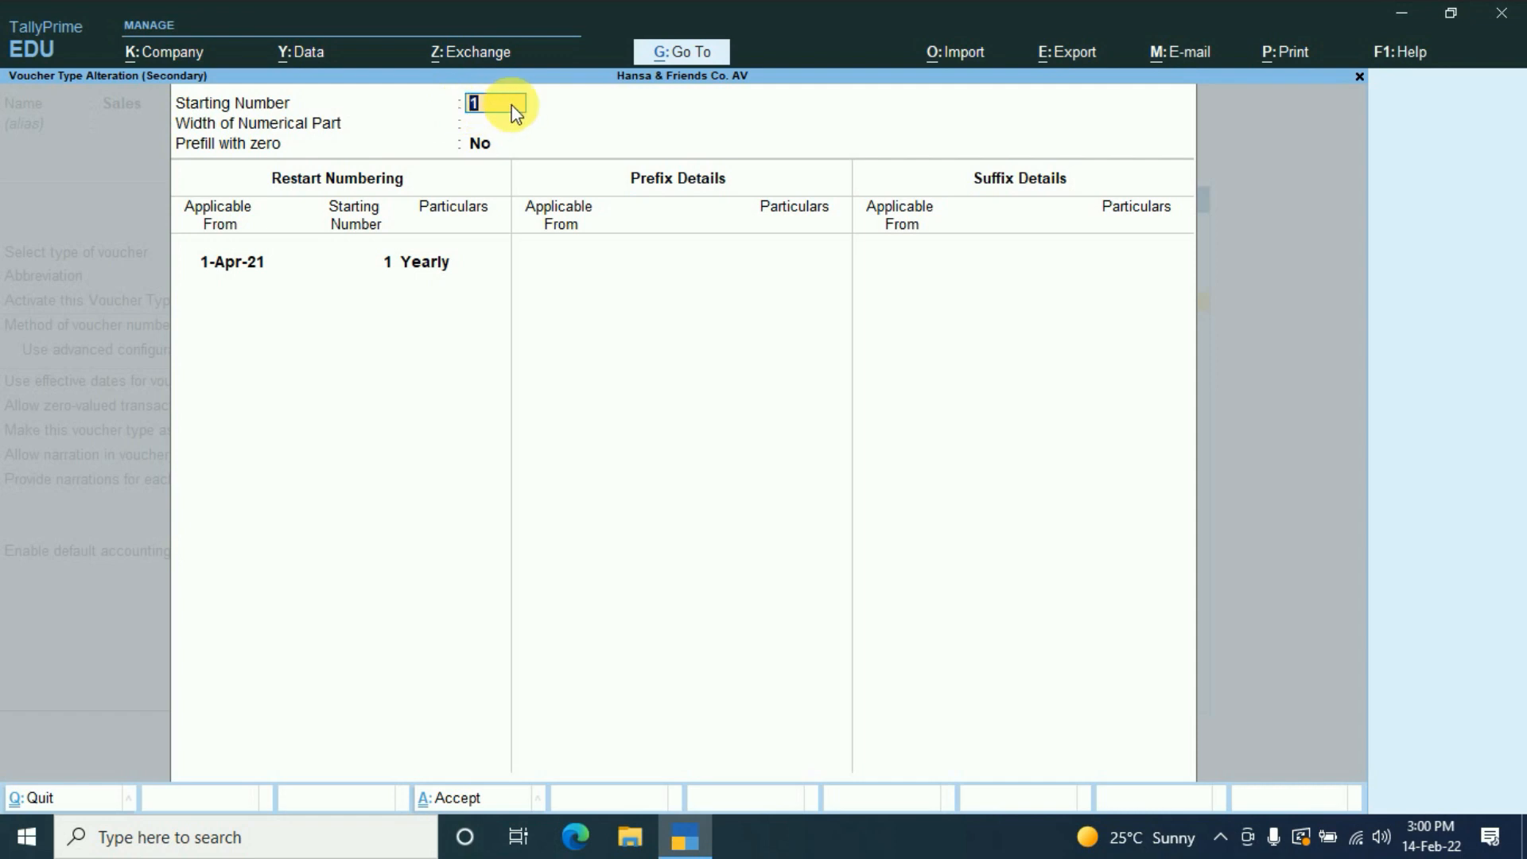
pyautogui.press('Return')
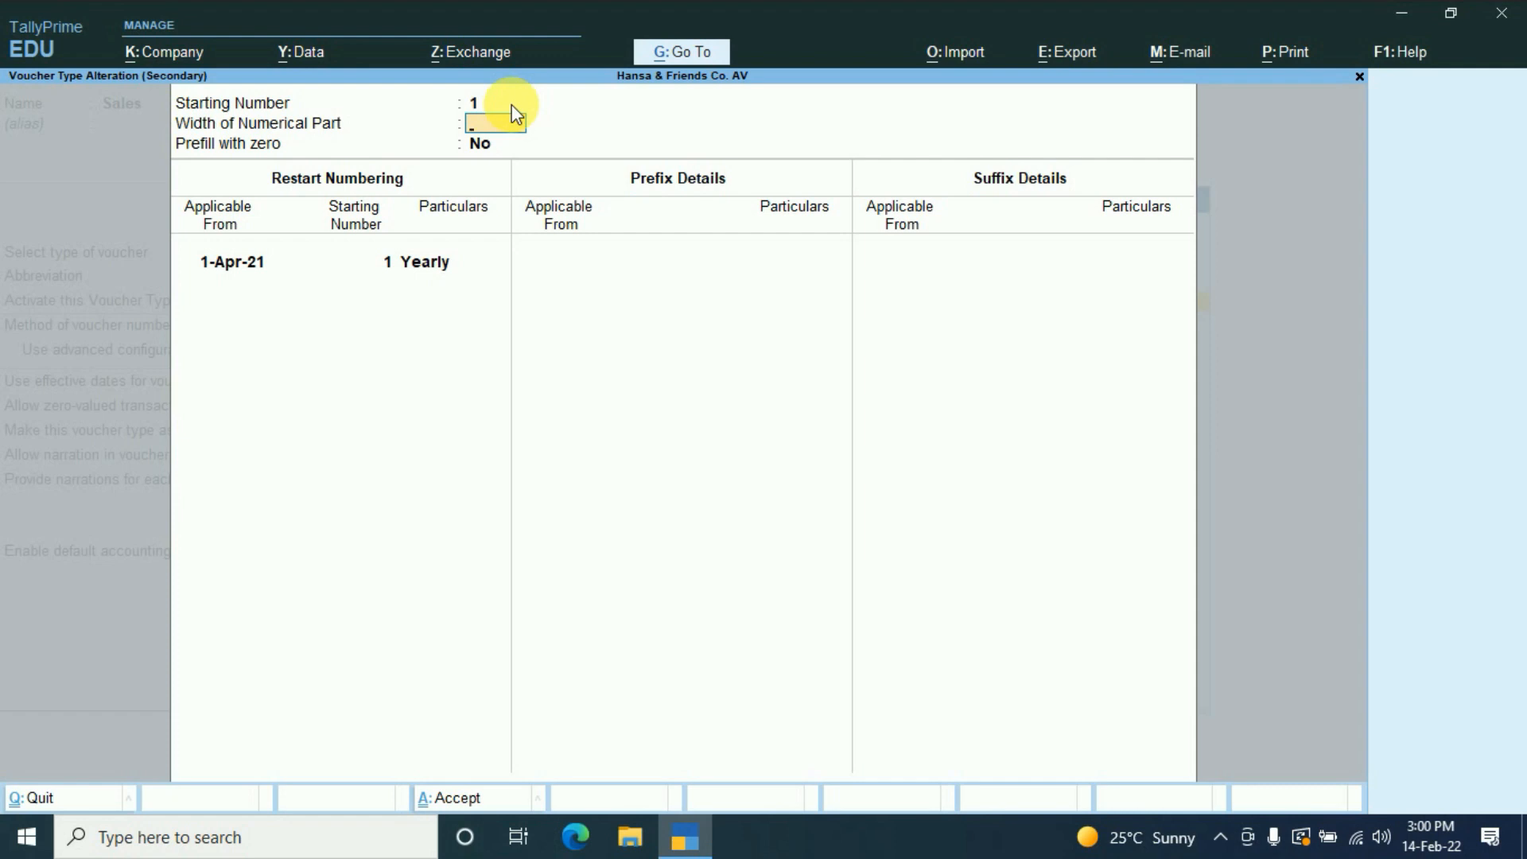
pyautogui.press('Return')
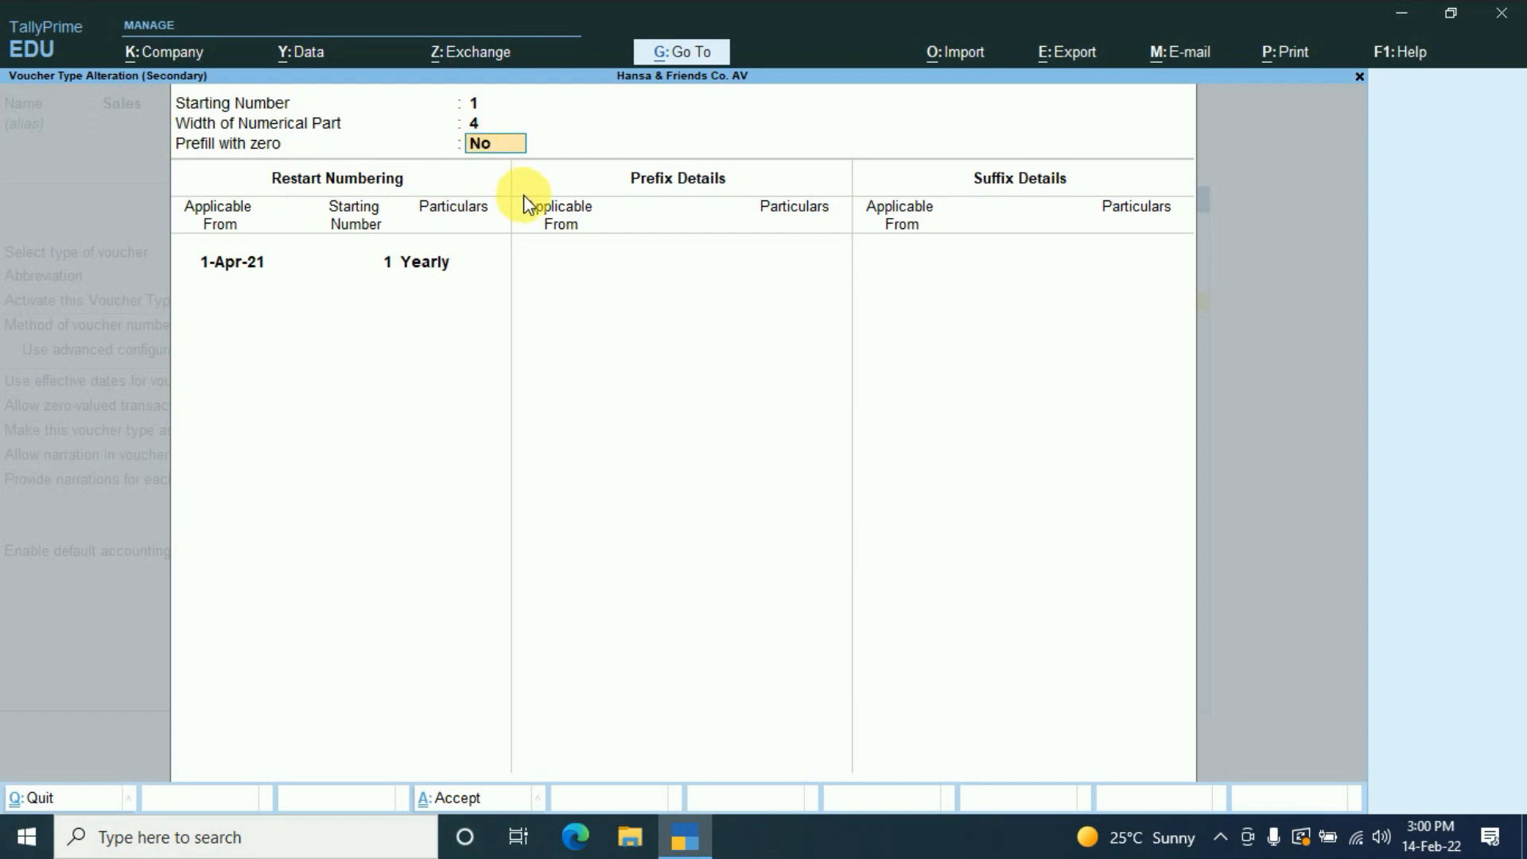
# - Turn on prefill with zero, save the Sales voucher type, and open a new Sales voucher to check its number format
pyautogui.press('y')
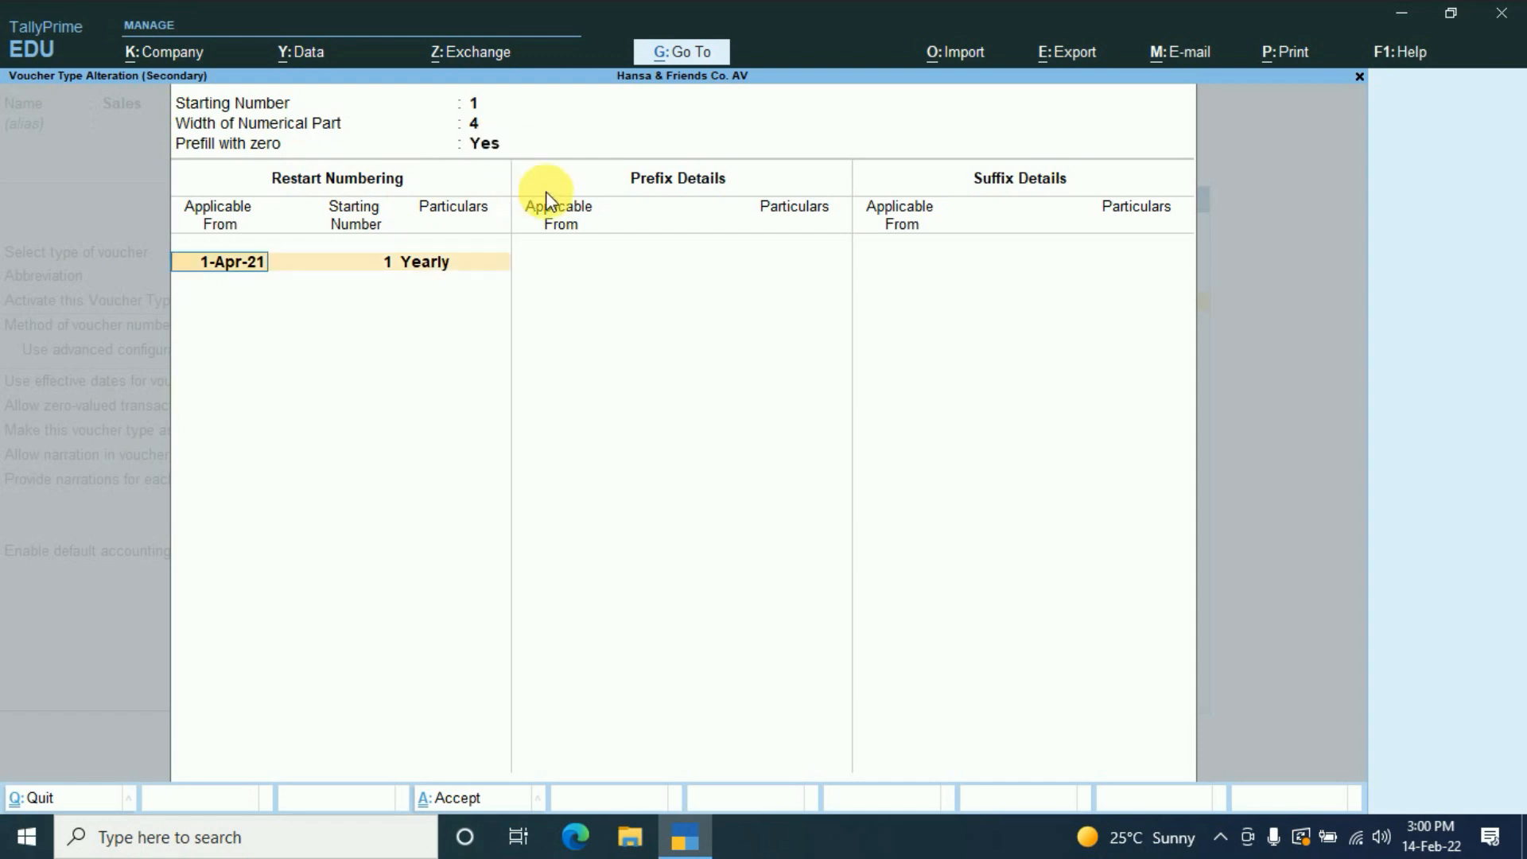
pyautogui.hotkey('ctrl', 'a')
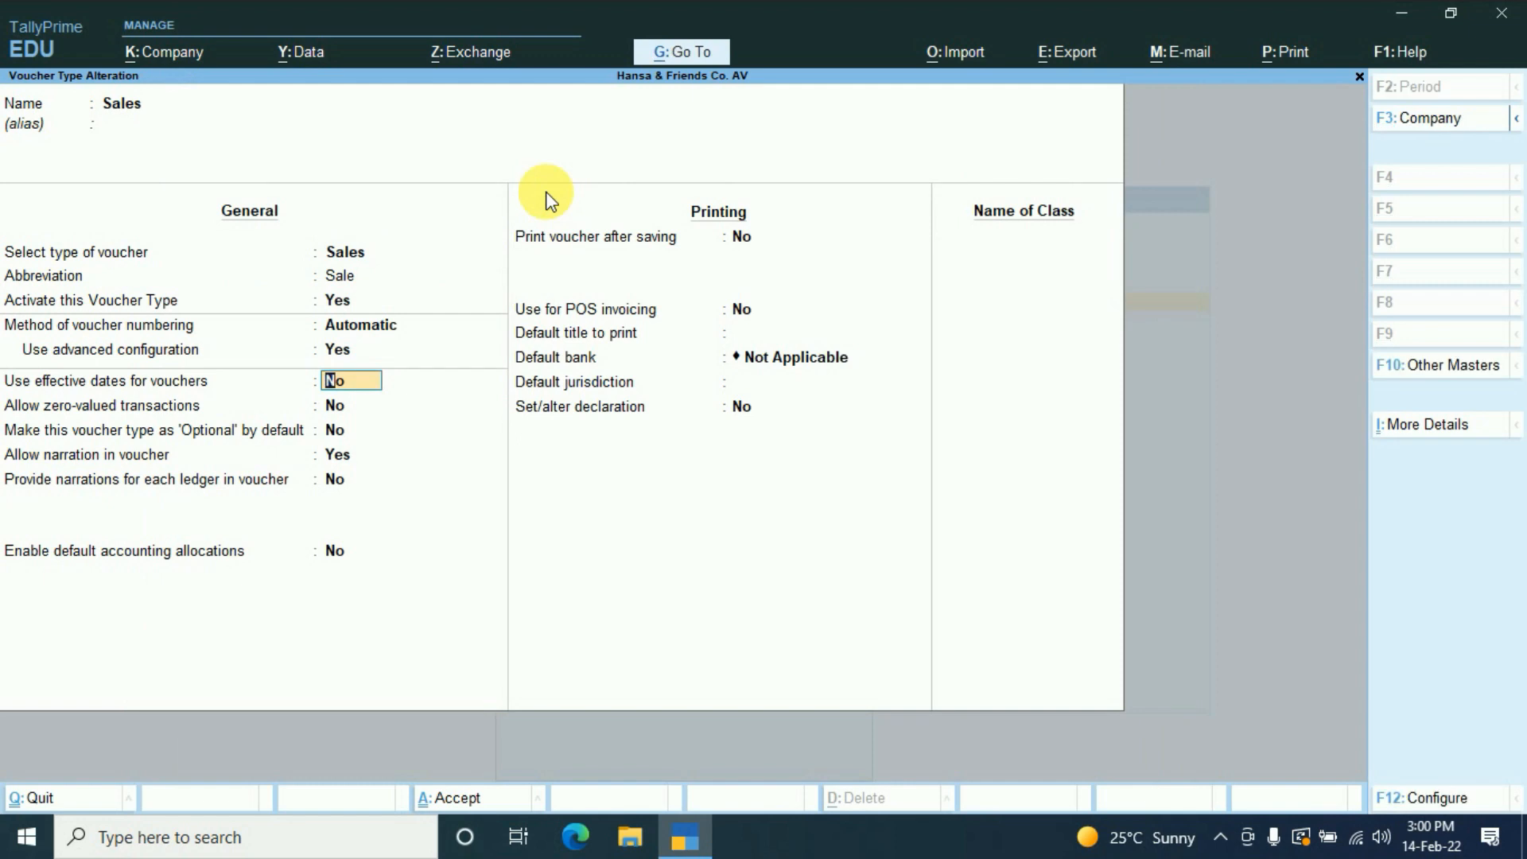
pyautogui.hotkey('ctrl', 'a')
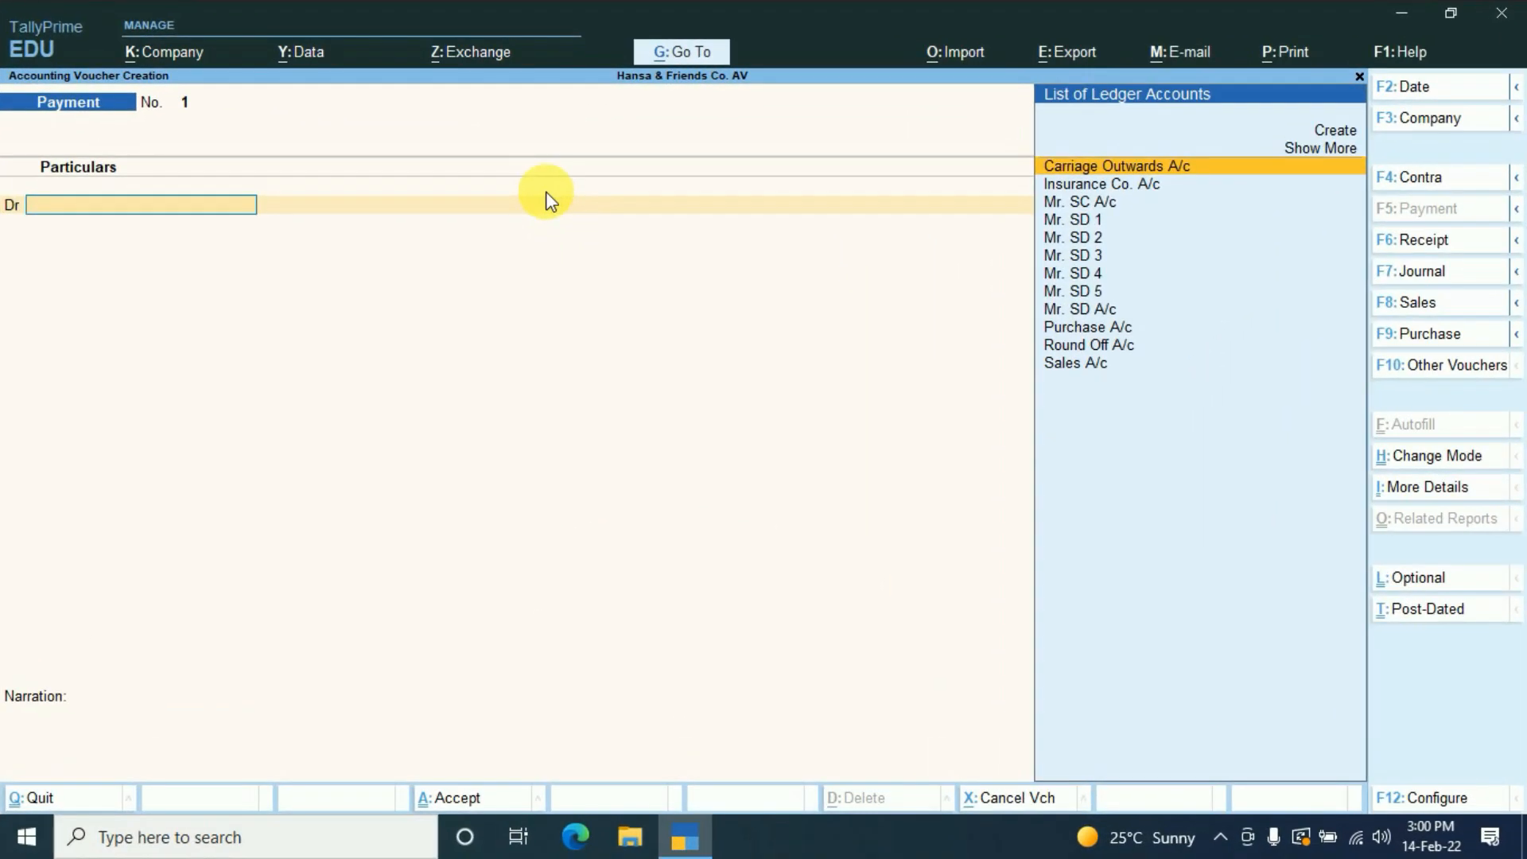
pyautogui.press('F8')
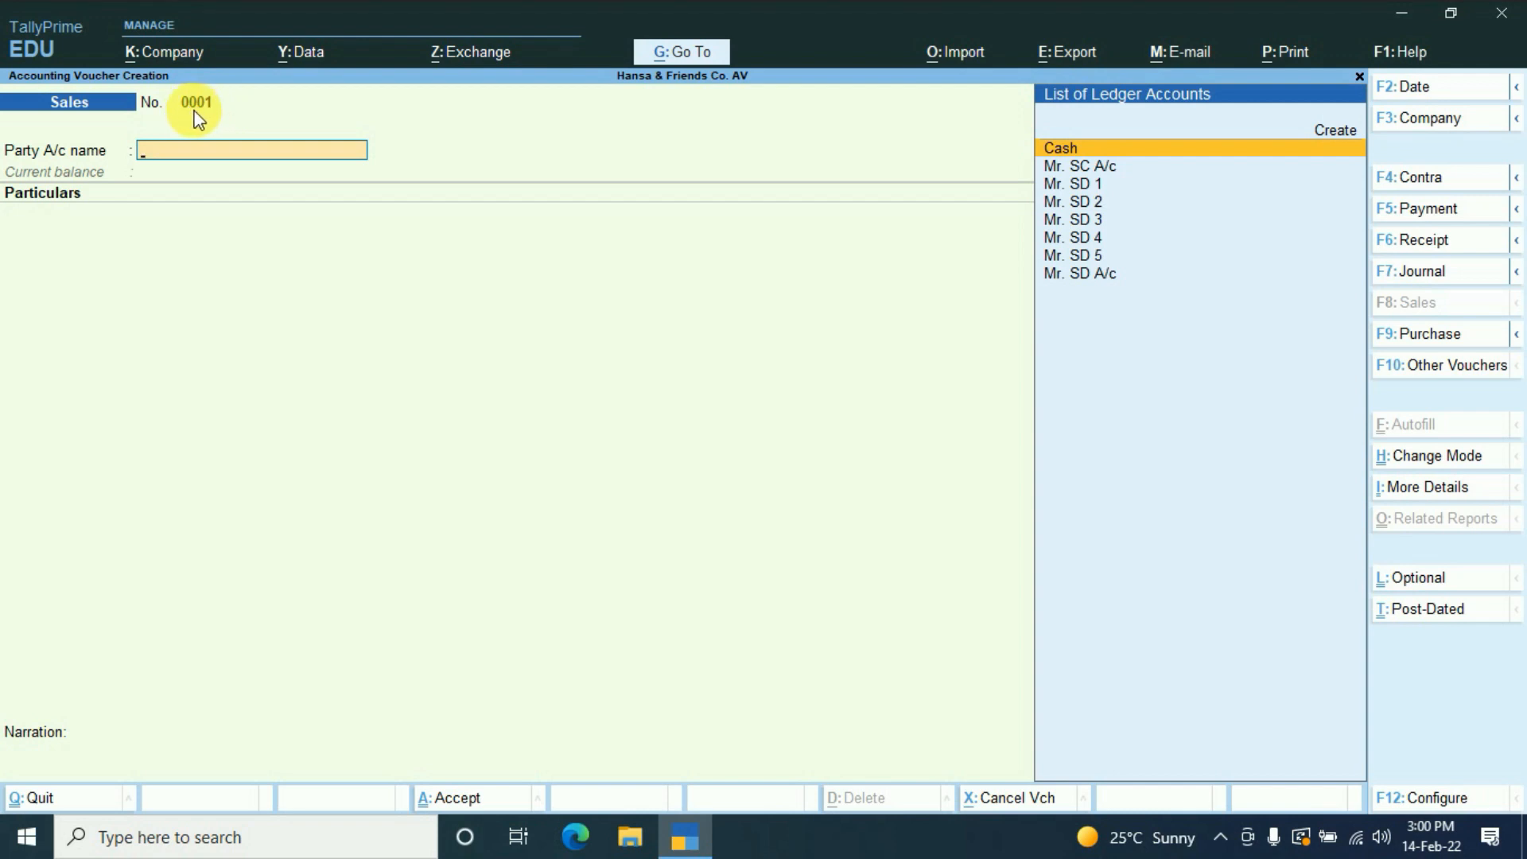
# - Leave the voucher and reopen the Sales voucher type for alteration, going to its advanced configuration setting
pyautogui.press('alt')
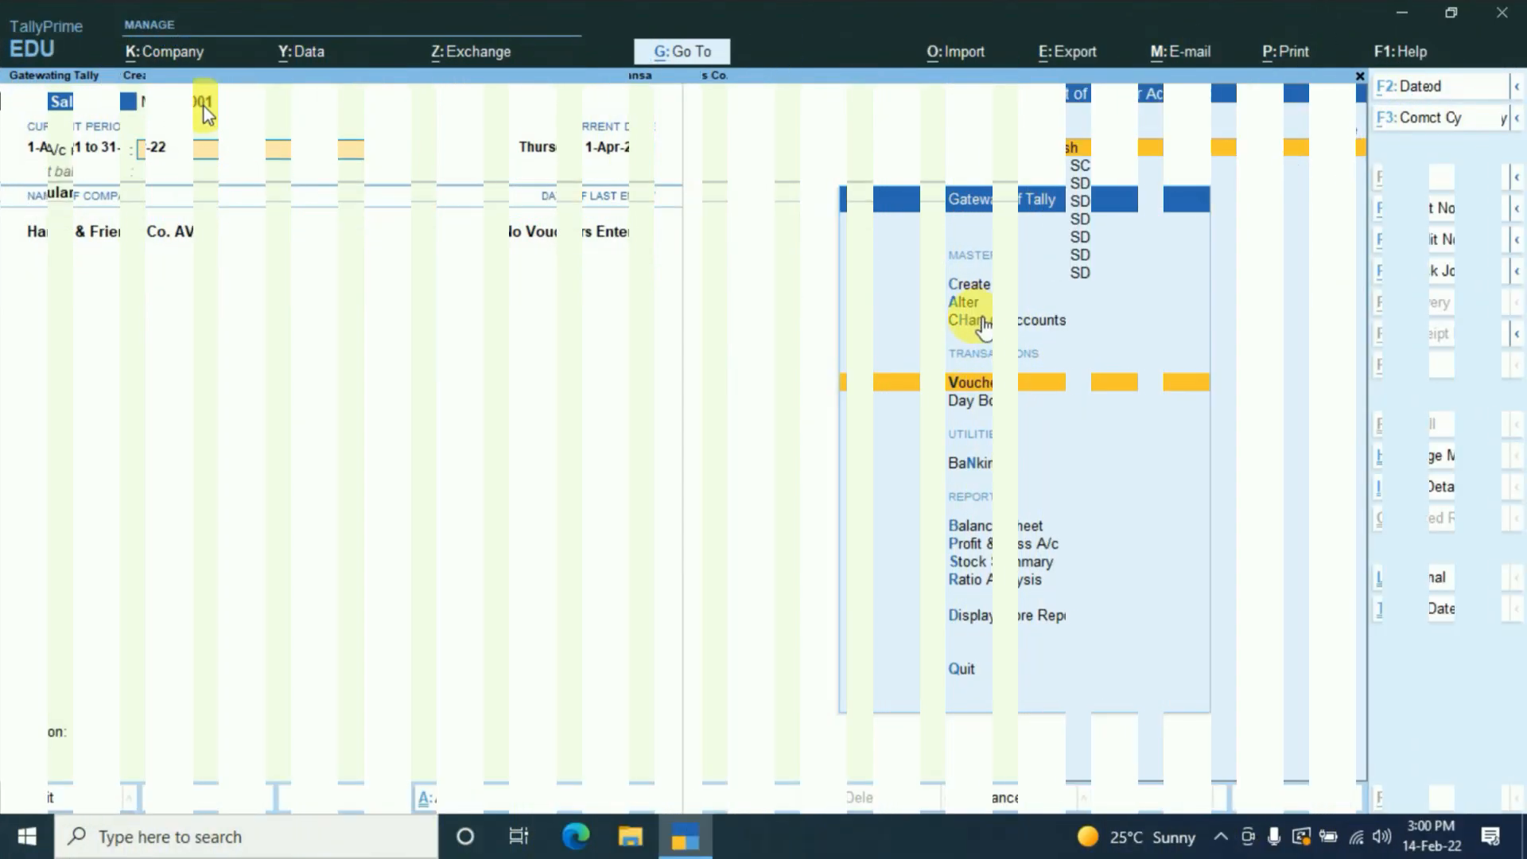
pyautogui.click(967, 307)
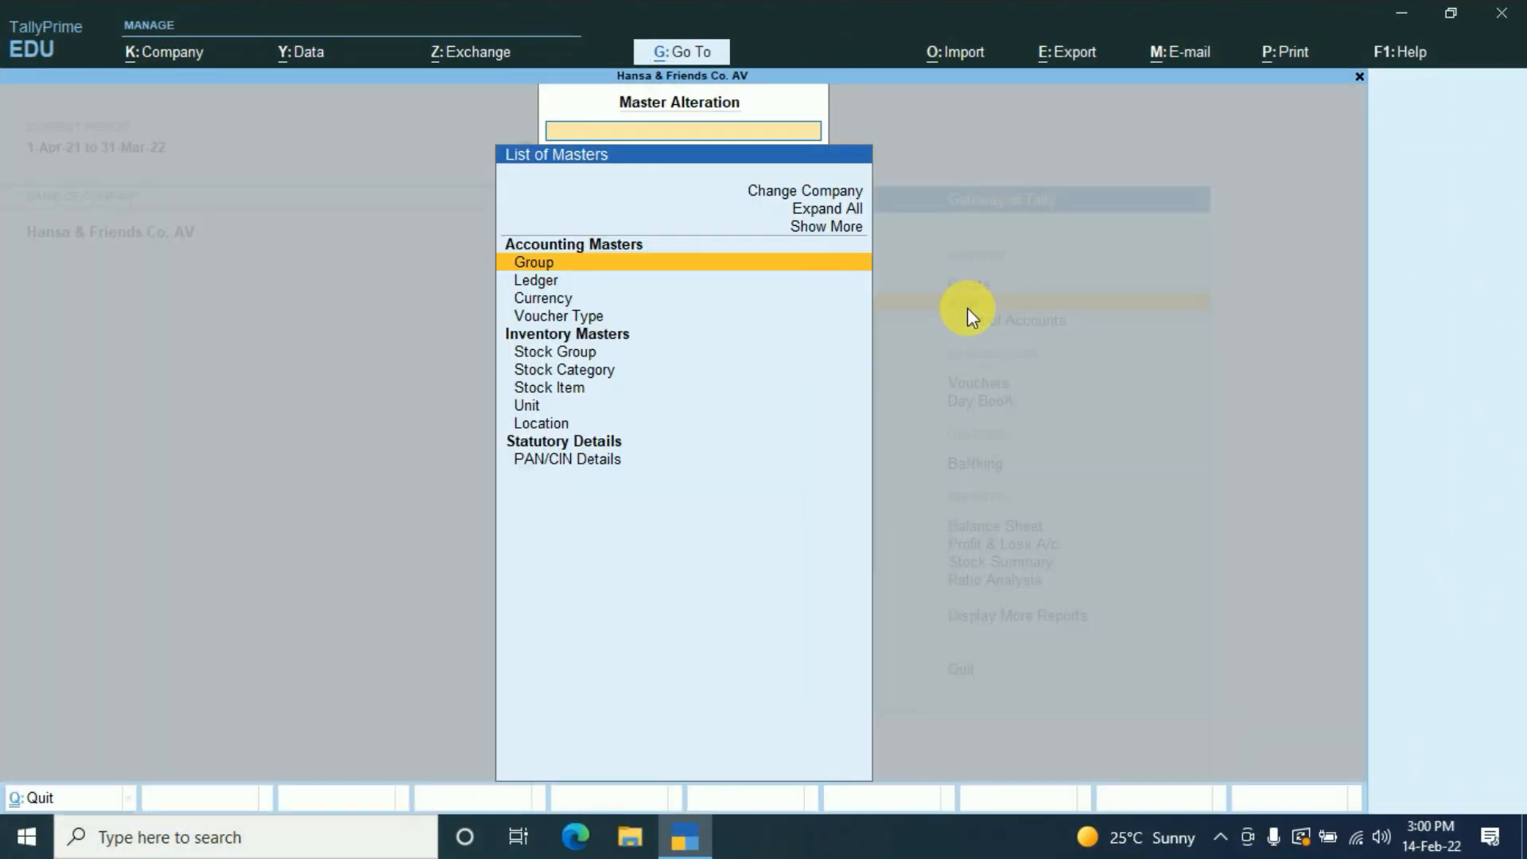
pyautogui.write('V')
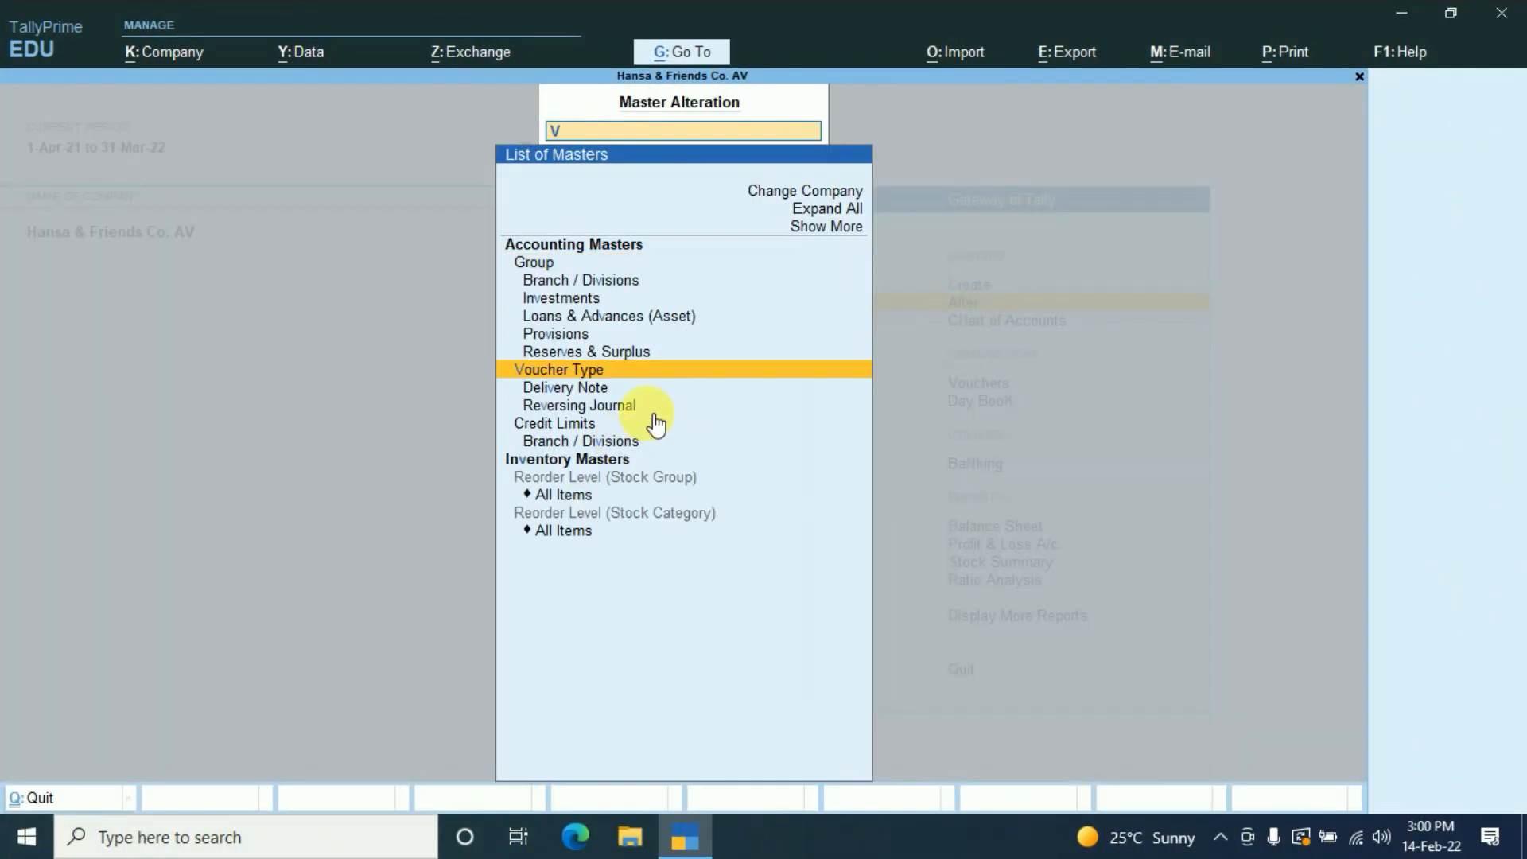
pyautogui.press('Return')
pyautogui.write('sa')
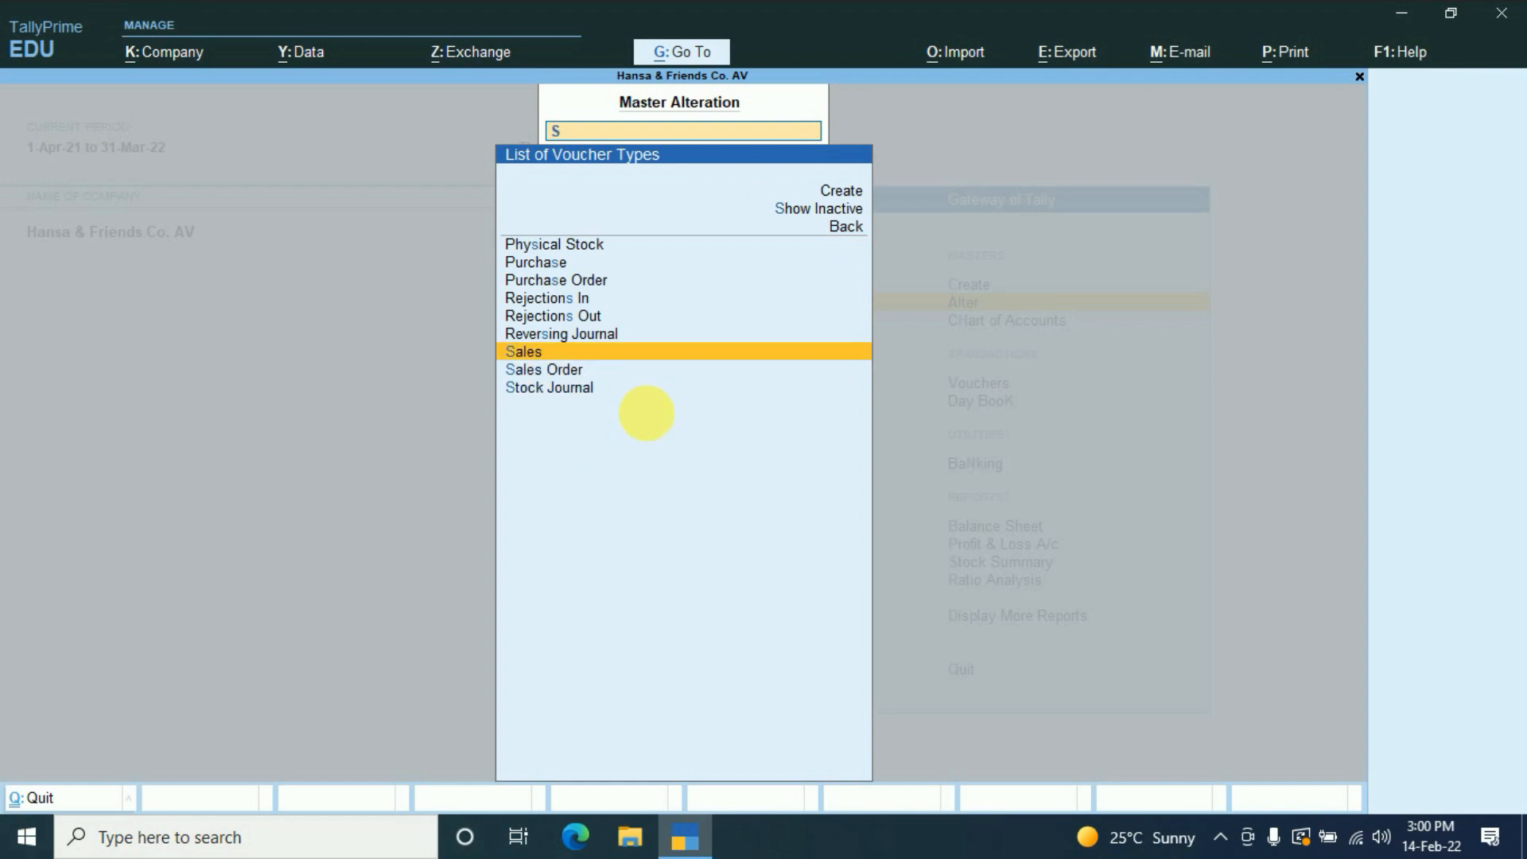
pyautogui.press('Return')
pyautogui.press('Return')
pyautogui.press('Return')
pyautogui.press('Return')
pyautogui.press('Return')
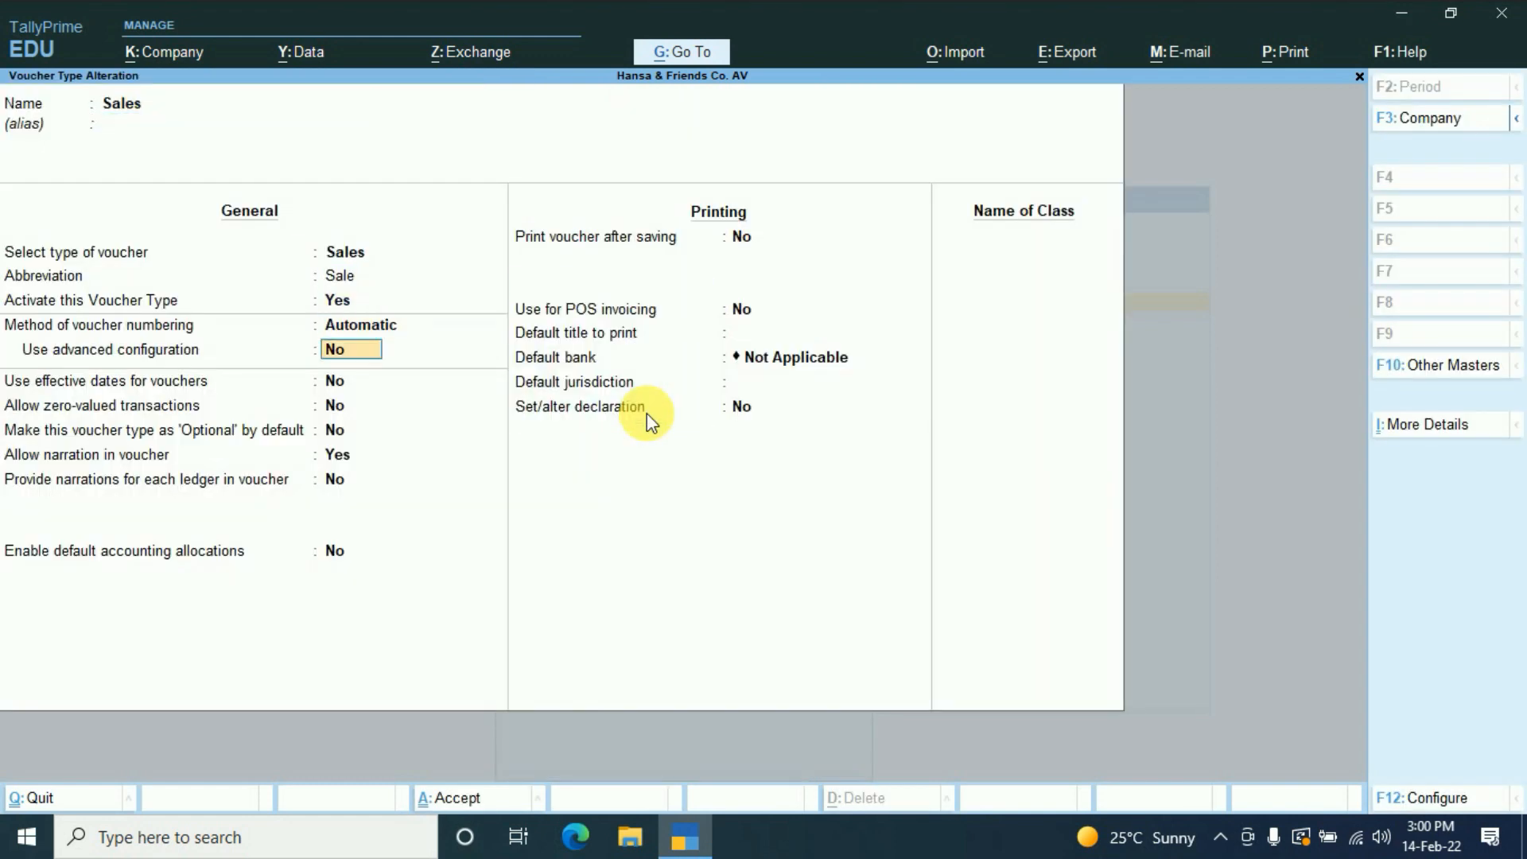
# - Open the Sales advanced numbering configuration and keep a yearly restart from 1-Apr-21 with starting number 1
pyautogui.write('y')
pyautogui.press('Return')
pyautogui.press('Return')
pyautogui.press('Return')
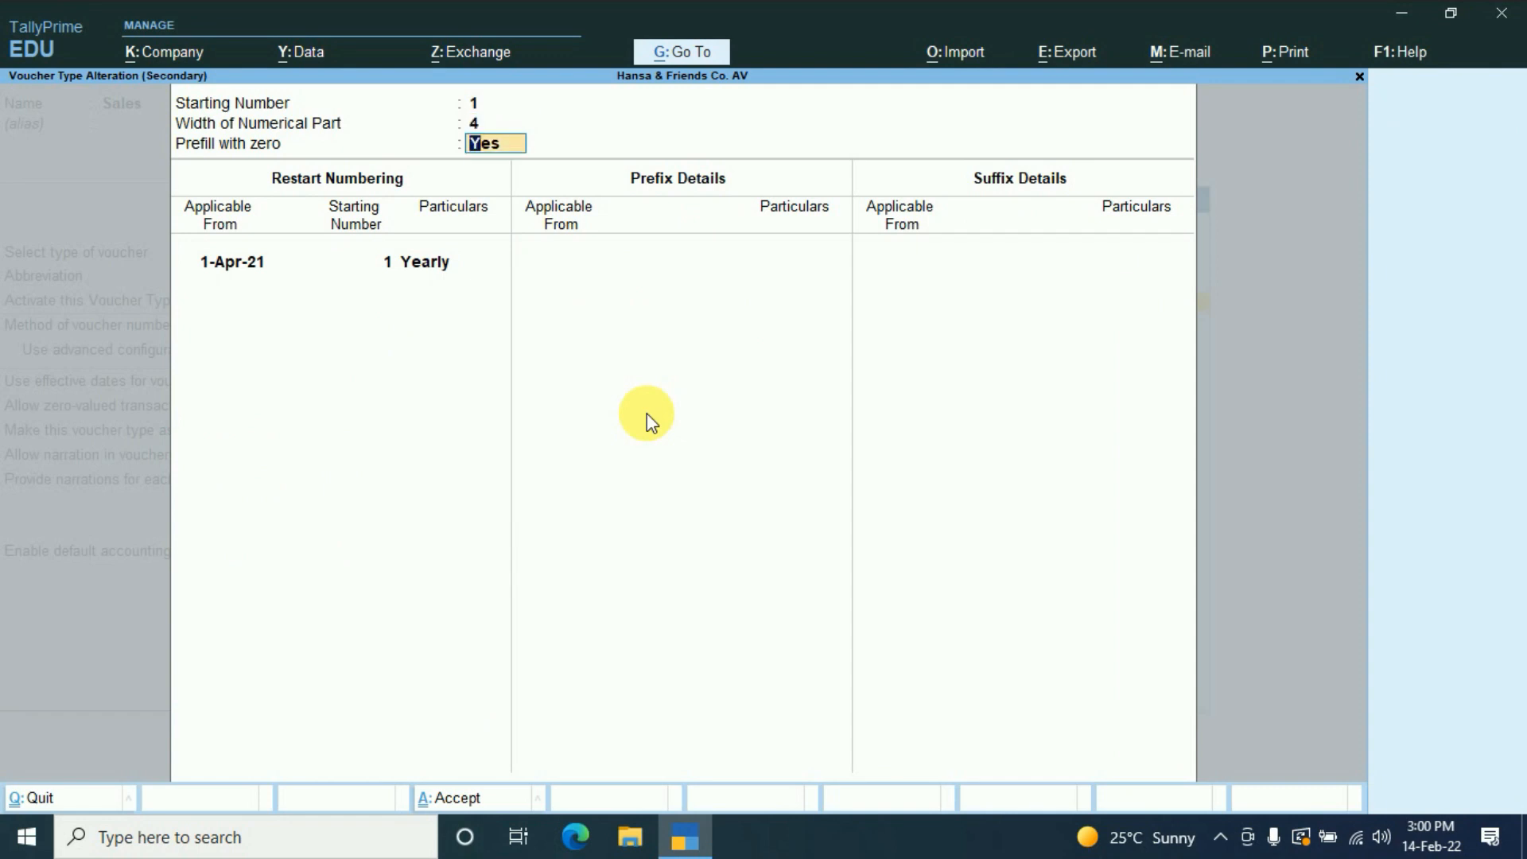
pyautogui.press('Return')
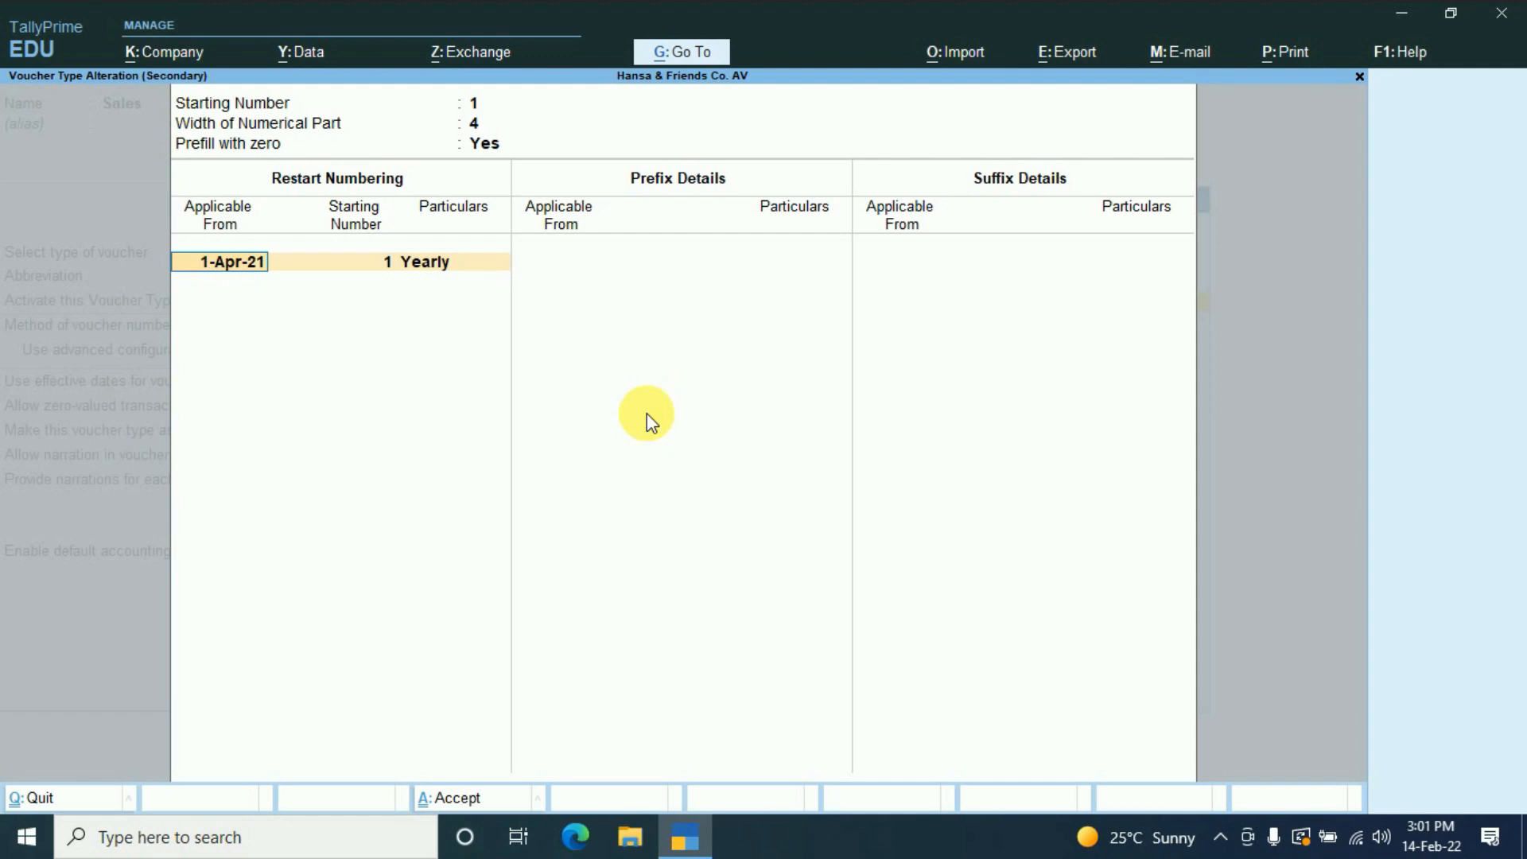
pyautogui.press('Return')
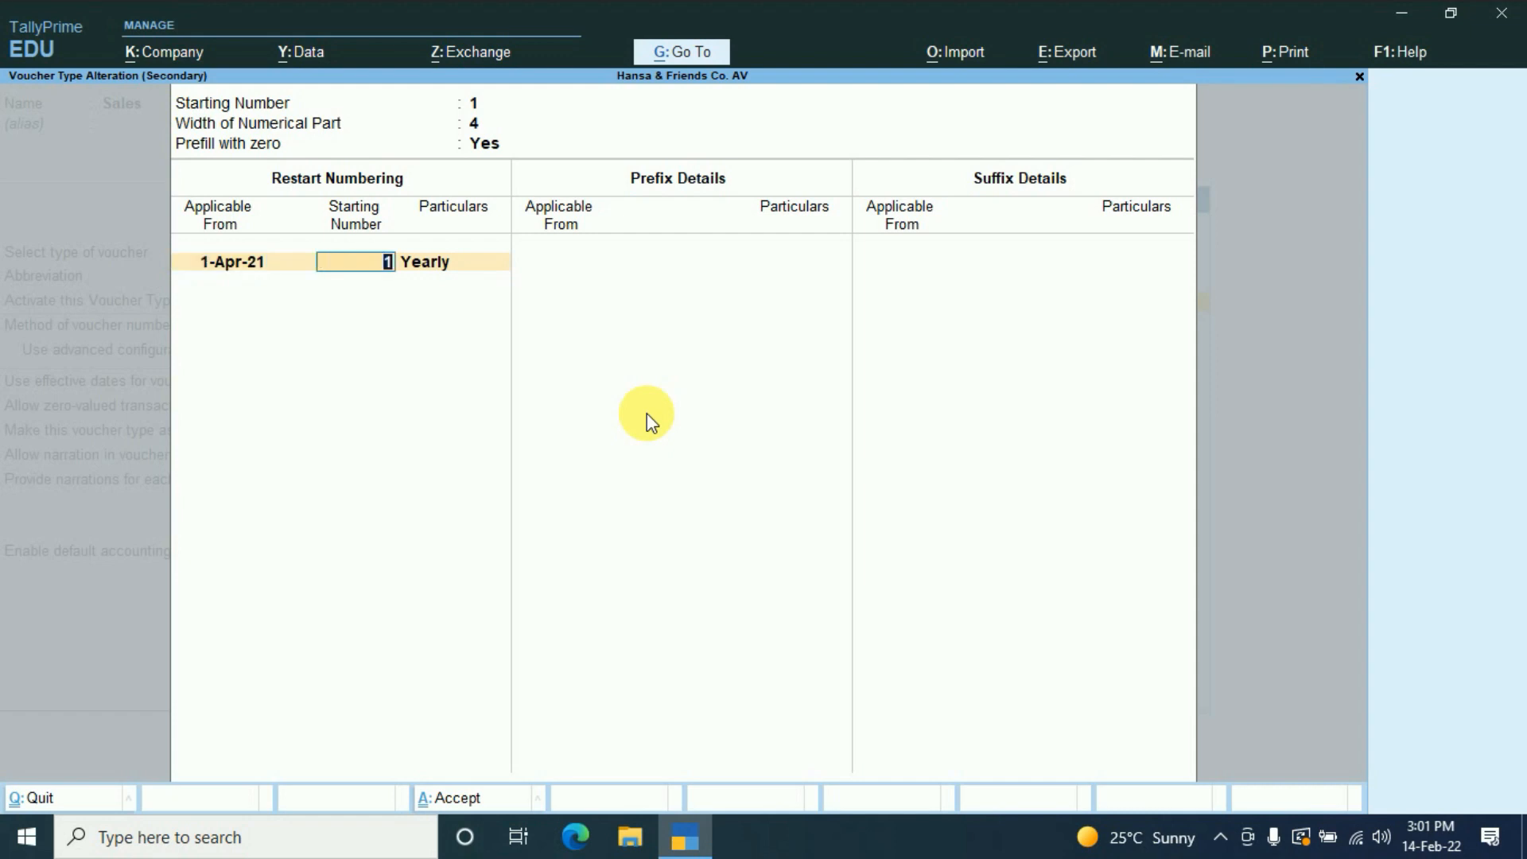
pyautogui.press('Return')
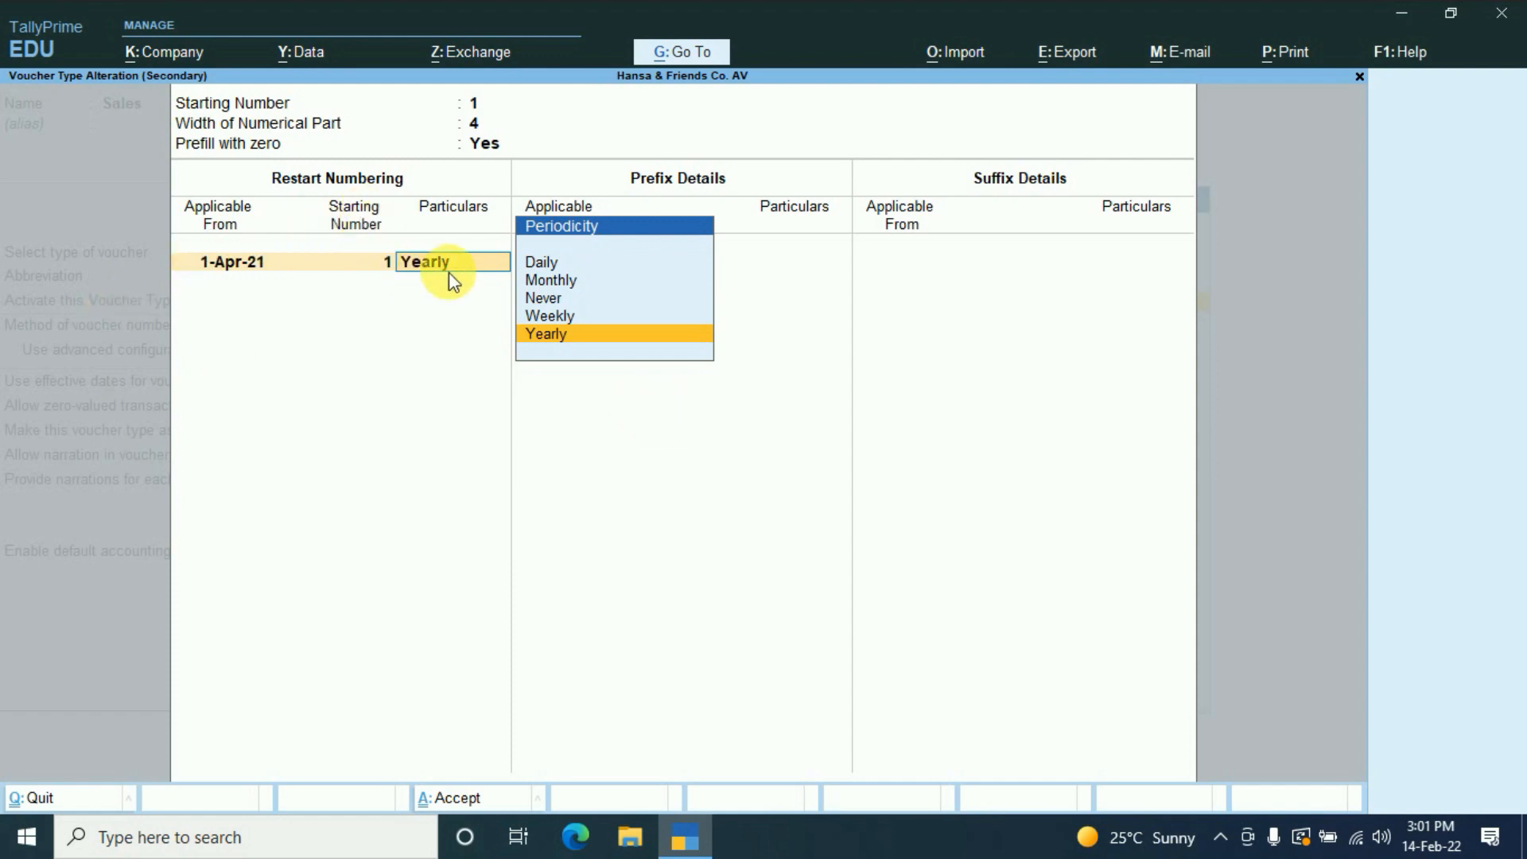
pyautogui.press('Return')
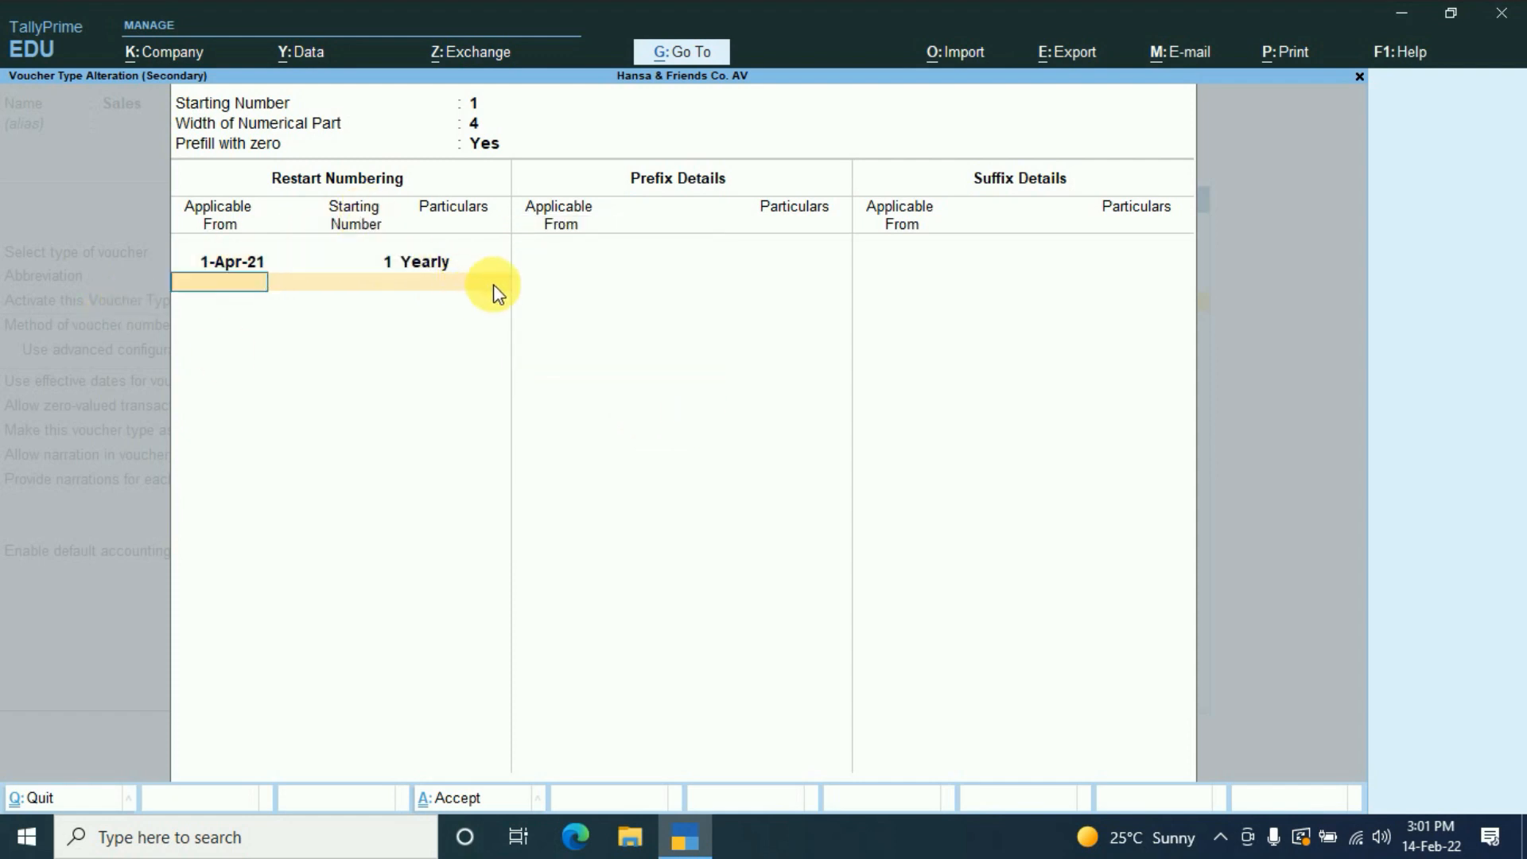
pyautogui.press('Return')
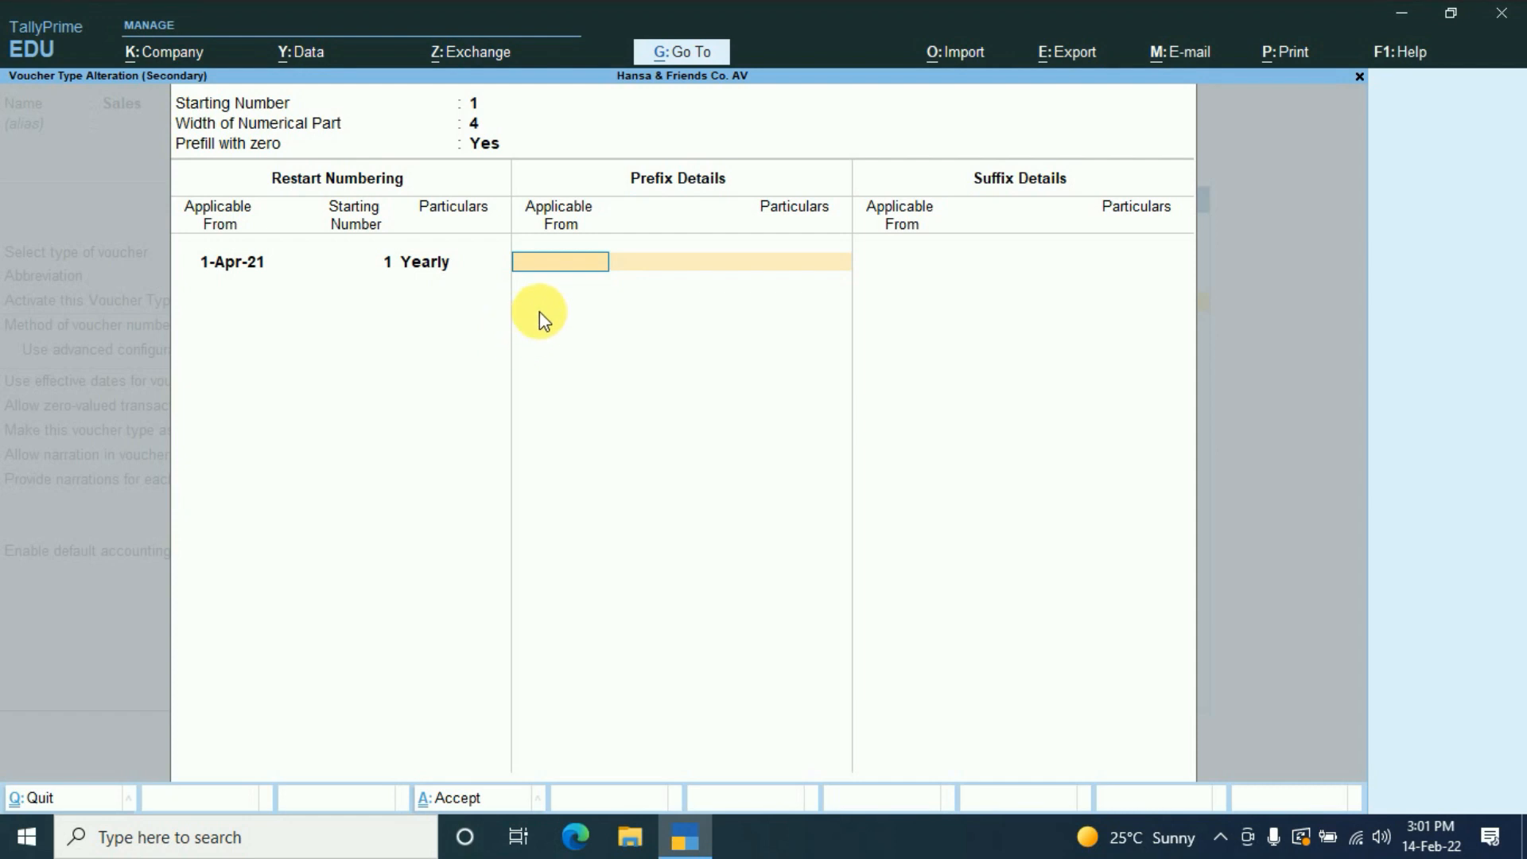
# - Add the voucher number prefix H&F/21-22/ applicable from 1-Apr-21
pyautogui.write('1-4')
pyautogui.press('Return')
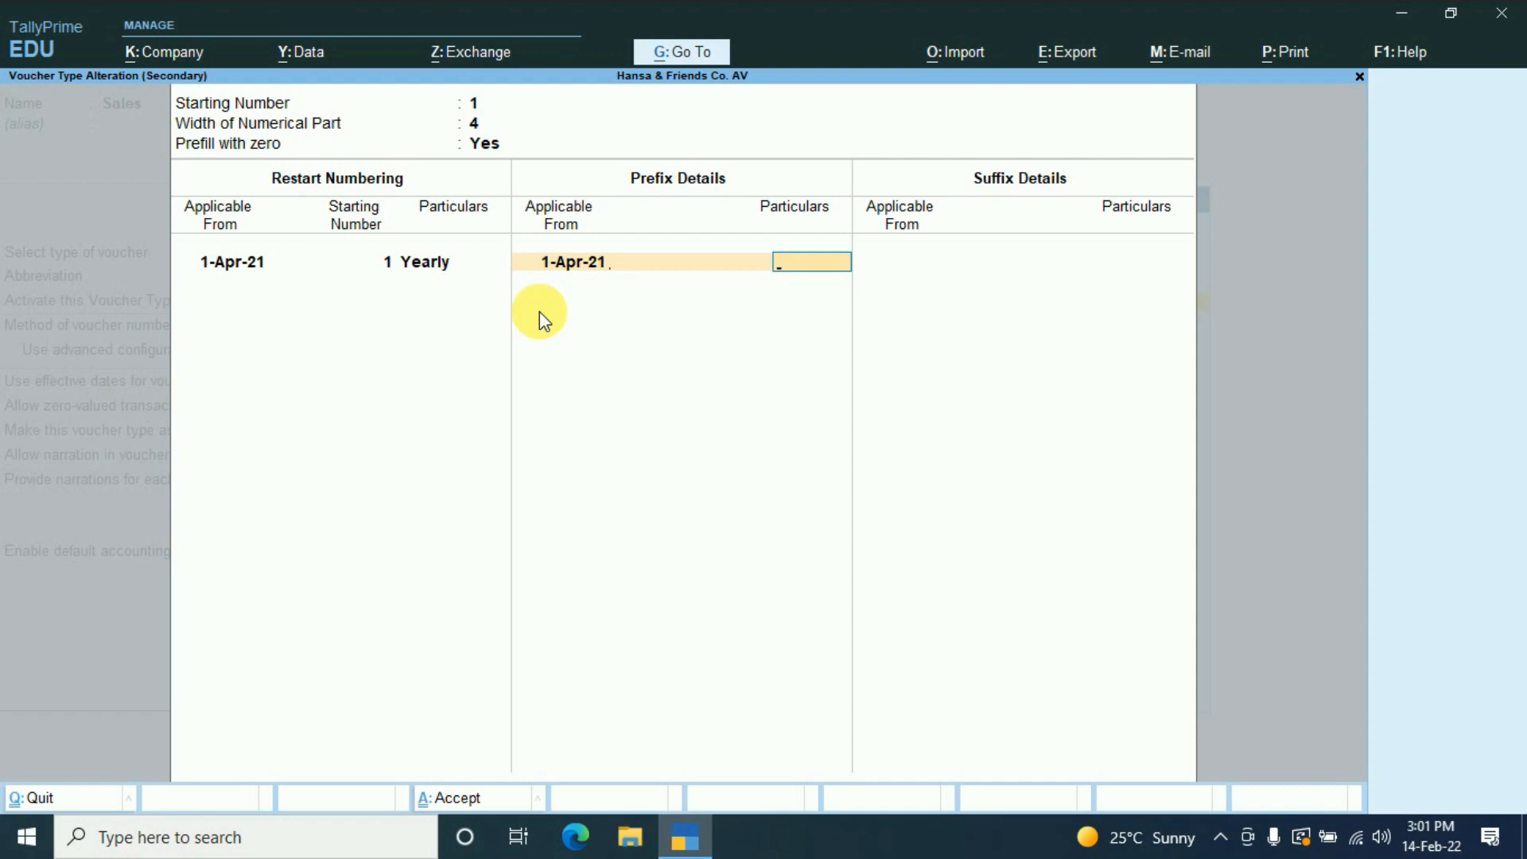
pyautogui.write('F')
pyautogui.press('BackSpace')
pyautogui.write('JH')
pyautogui.press('BackSpace')
pyautogui.press('BackSpace')
pyautogui.write('HF')
pyautogui.press('BackSpace')
pyautogui.write('&F/21-22/')
pyautogui.press('Return')
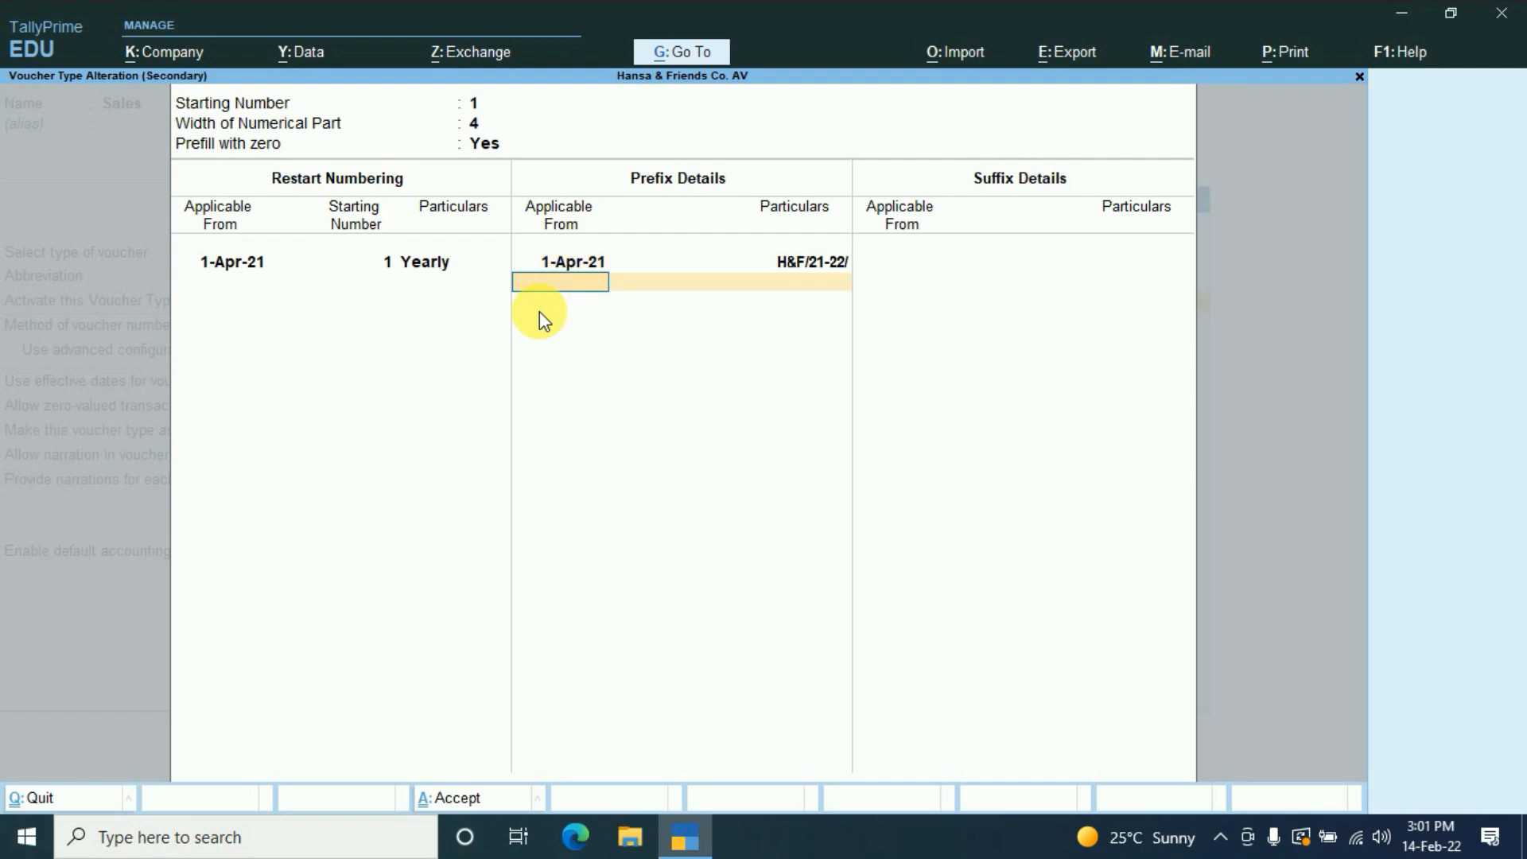
pyautogui.press('Return')
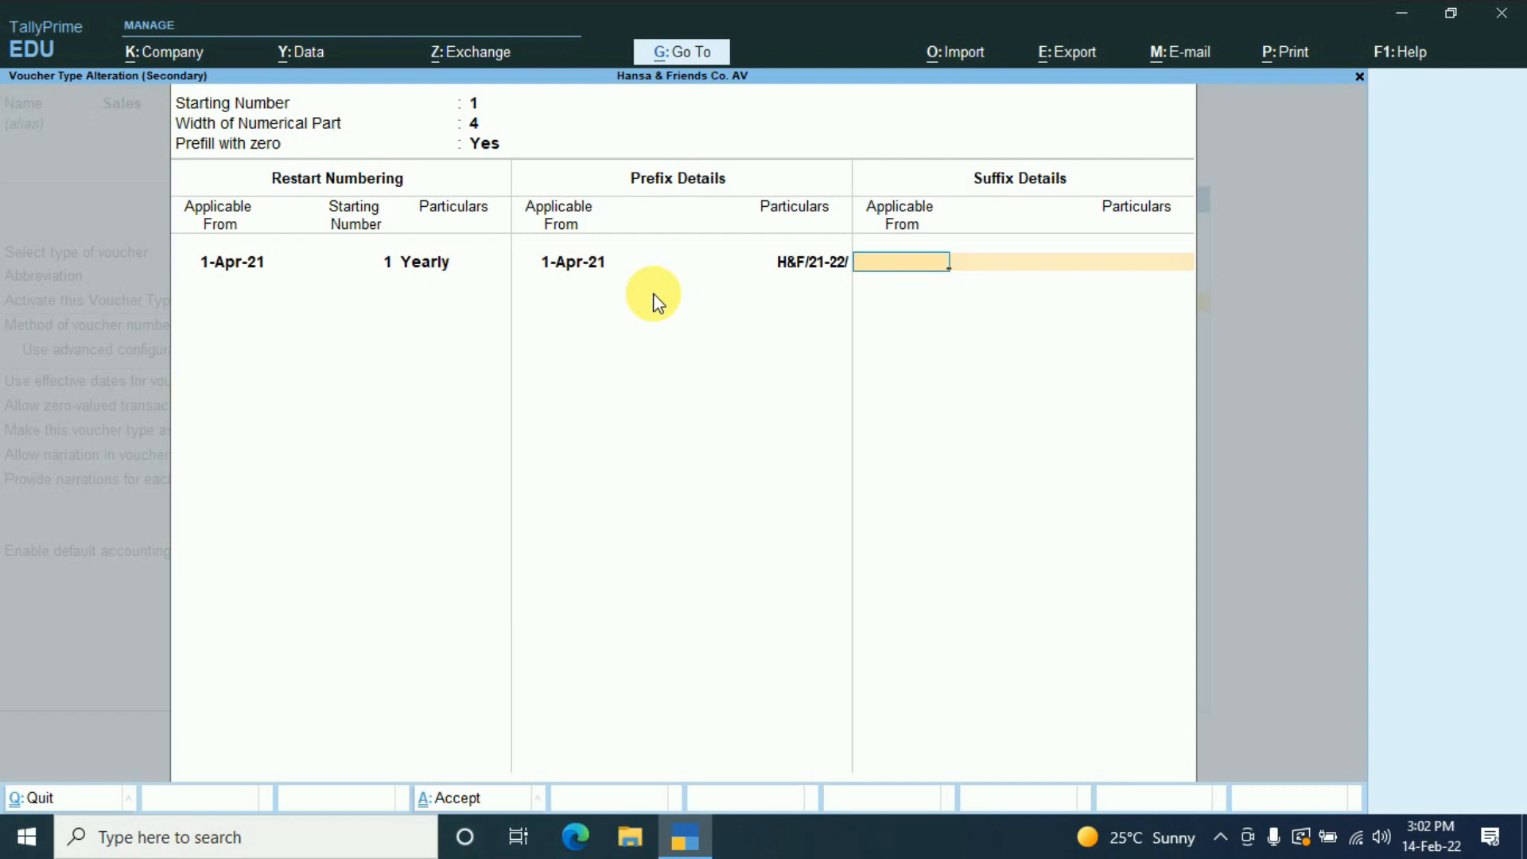
# - Save the Sales voucher type without suffix details and open a new Sales voucher
pyautogui.press('ctrl')
pyautogui.hotkey('ctrl', 'a')
pyautogui.hotkey('ctrl', 'a')
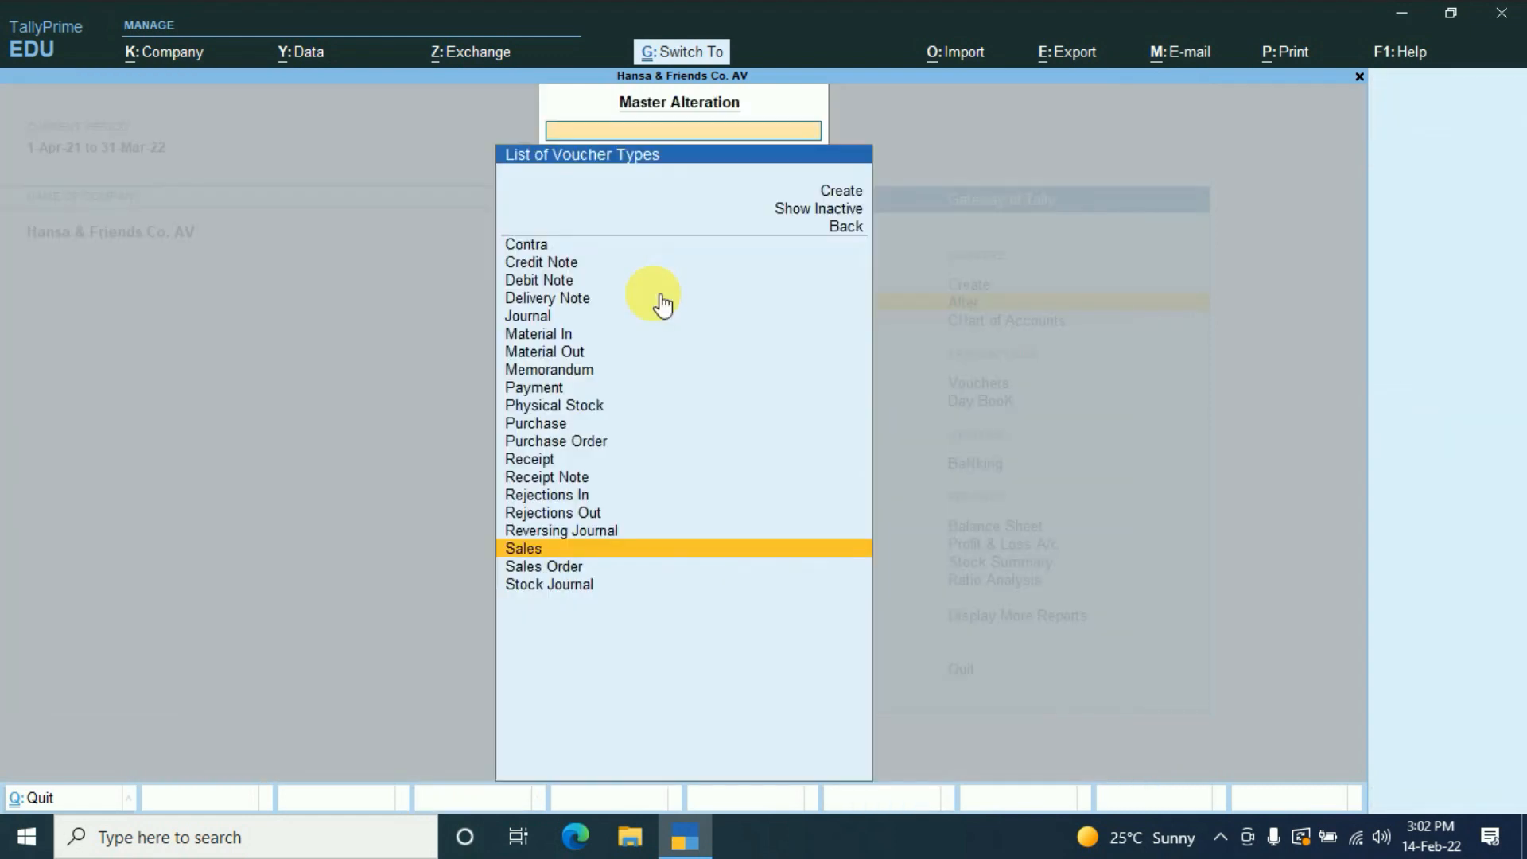
pyautogui.press('Escape')
pyautogui.press('v')
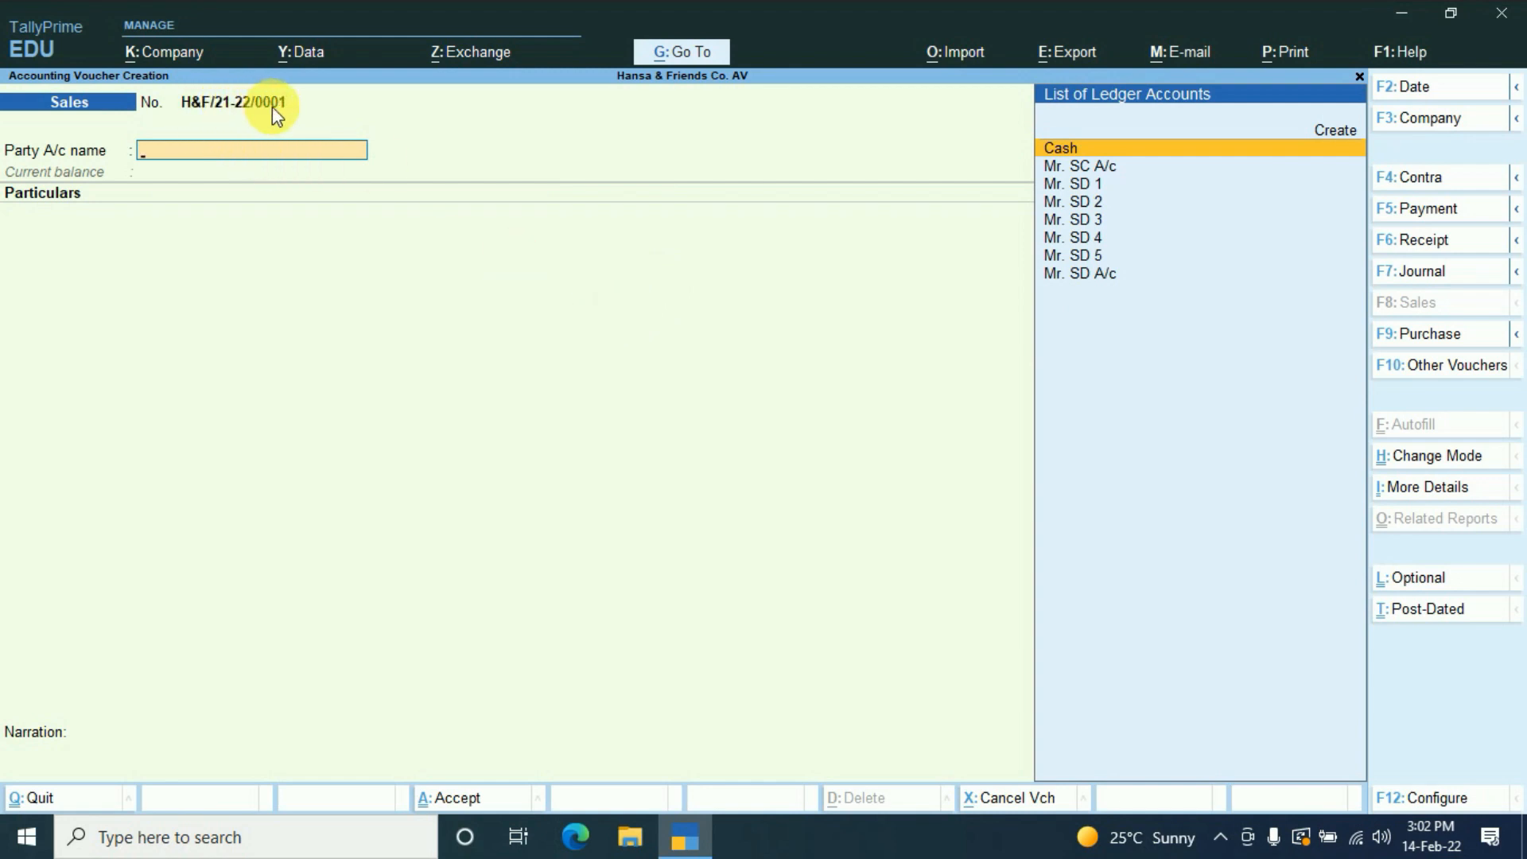
# - Record a Sales voucher for the SD 1 party ledger with Sales A/c at 20,000 and save it
pyautogui.press('Down')
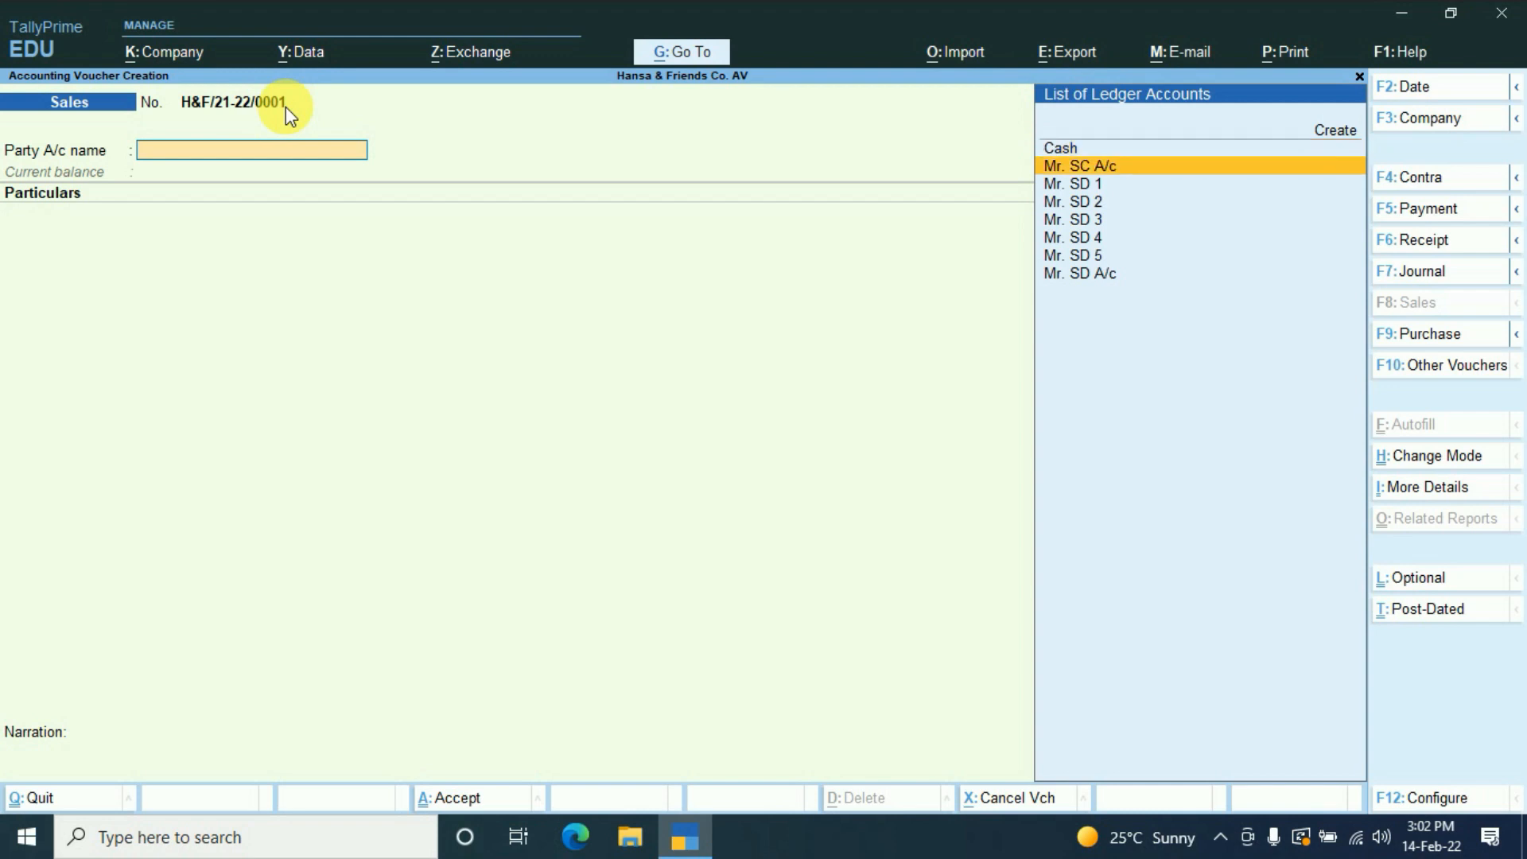
pyautogui.press('Down')
pyautogui.press('Return')
pyautogui.hotkey('ctrl', 'a')
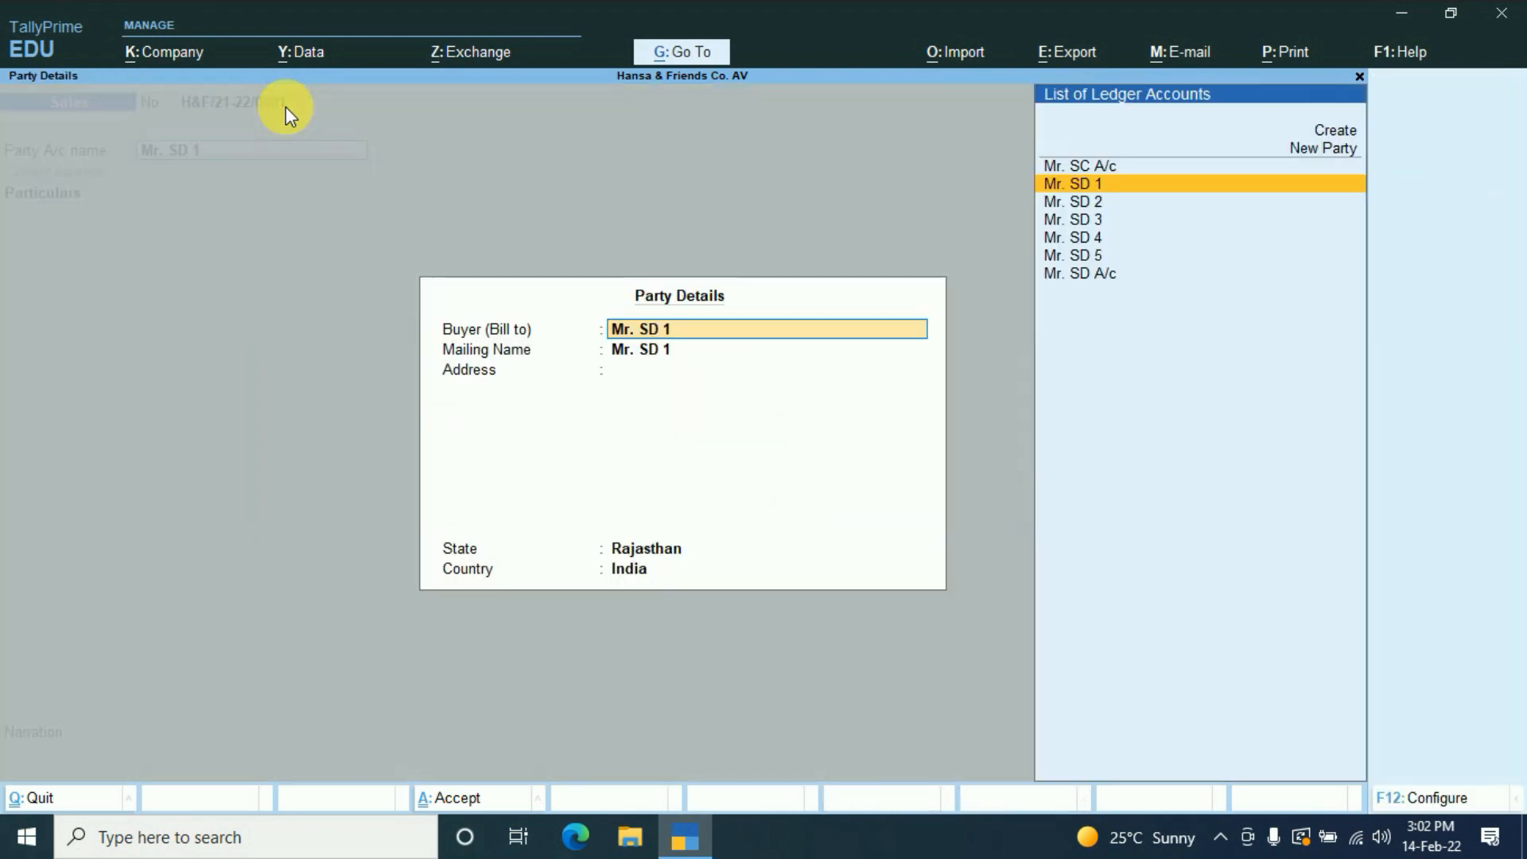
pyautogui.hotkey('ctrl', 'a')
pyautogui.write('S')
pyautogui.press('Return')
pyautogui.write('20000')
pyautogui.press('Return')
pyautogui.hotkey('ctrl', 'a')
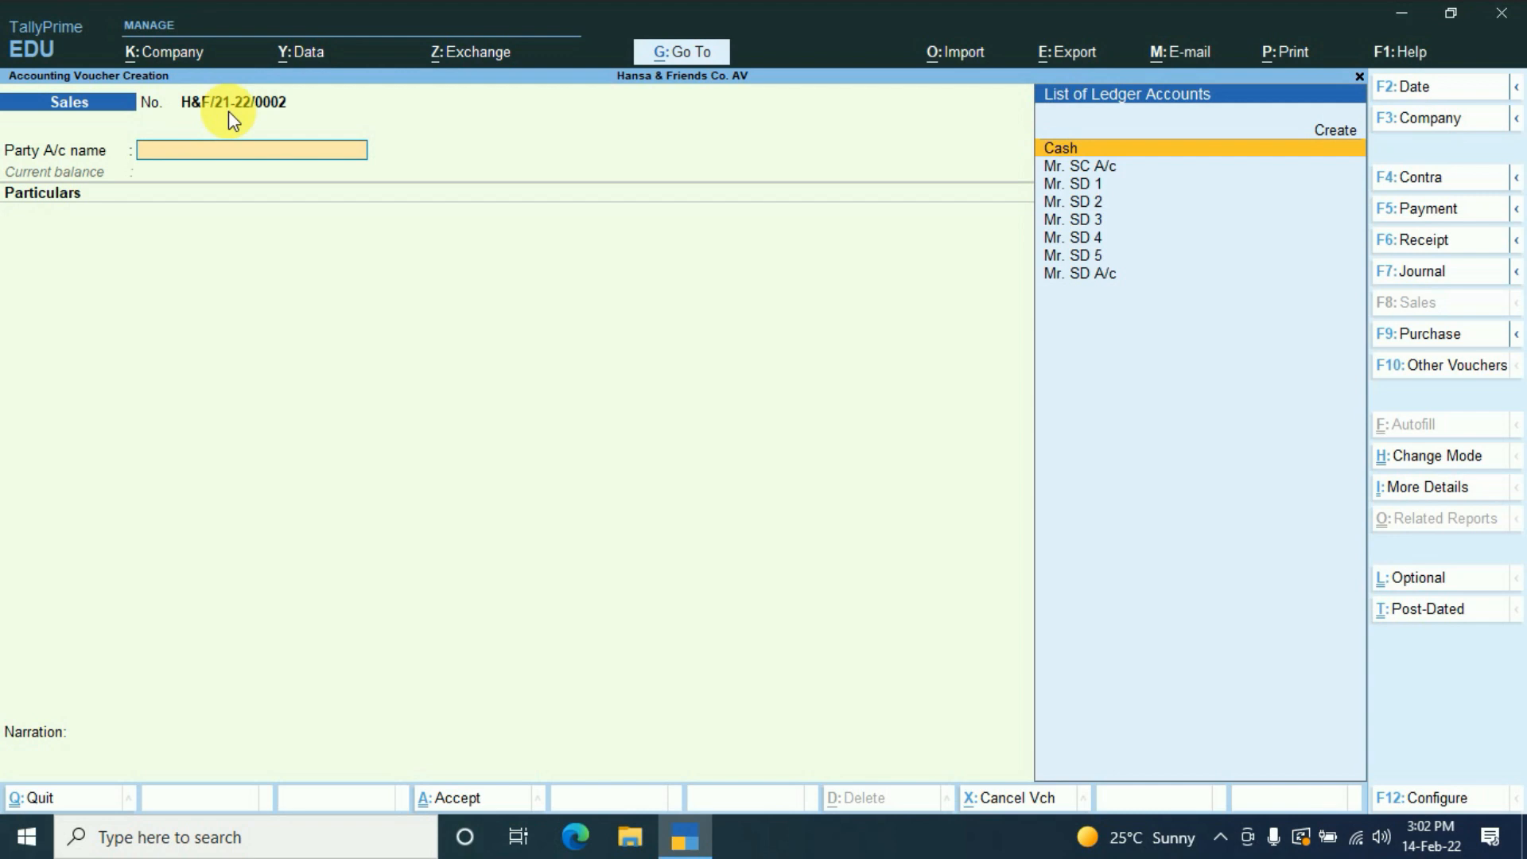
# - Open the saved Sales voucher, preview its printout to check the voucher number, and return to the Gateway of Tally
pyautogui.press('pageup')
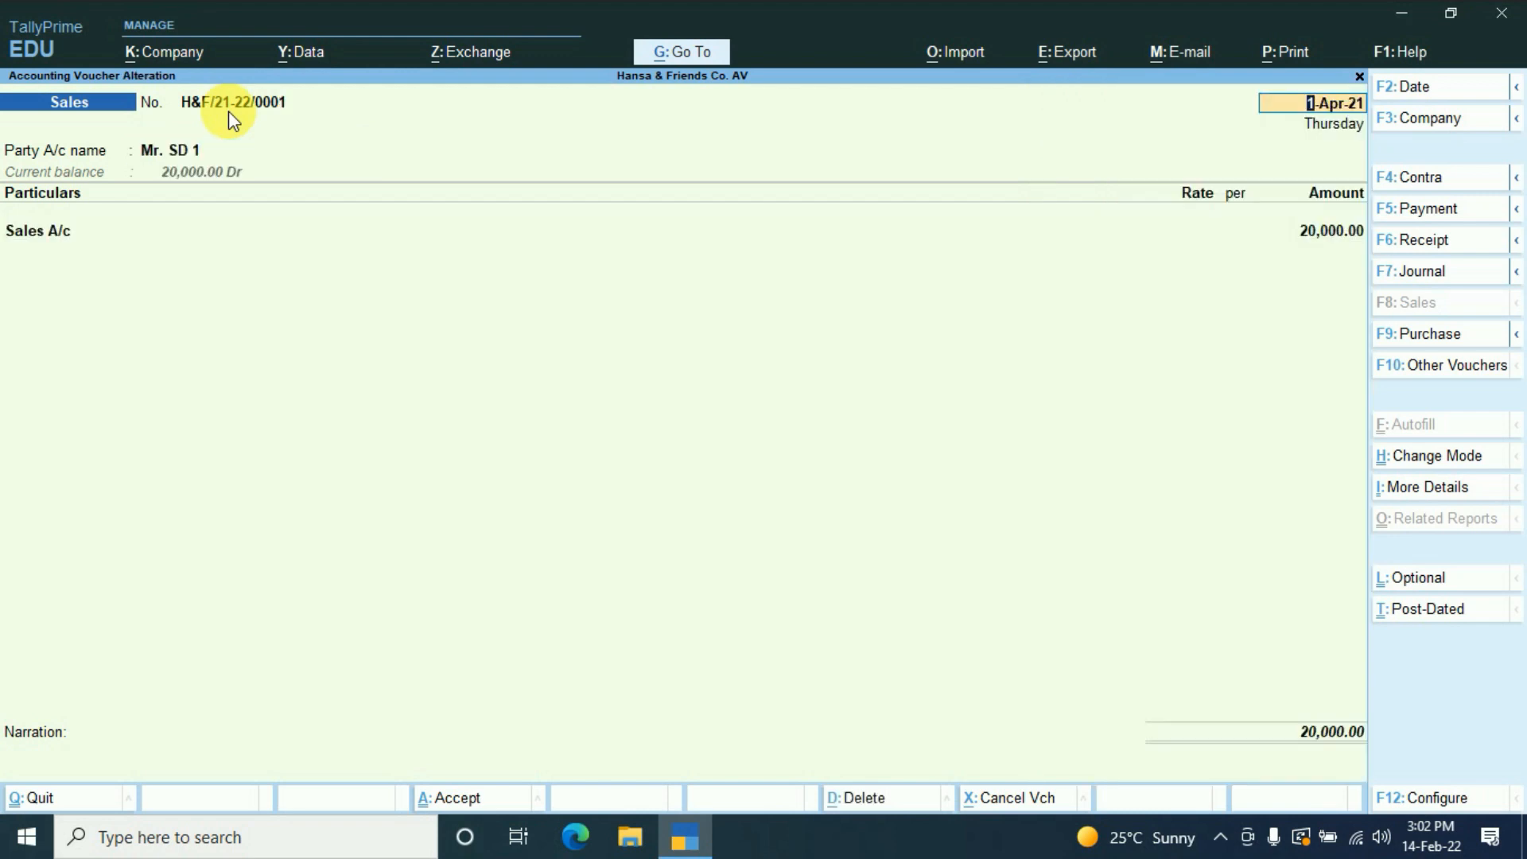
pyautogui.hotkey('ctrl', 'p')
pyautogui.press('i')
pyautogui.hotkey('alt', 'z')
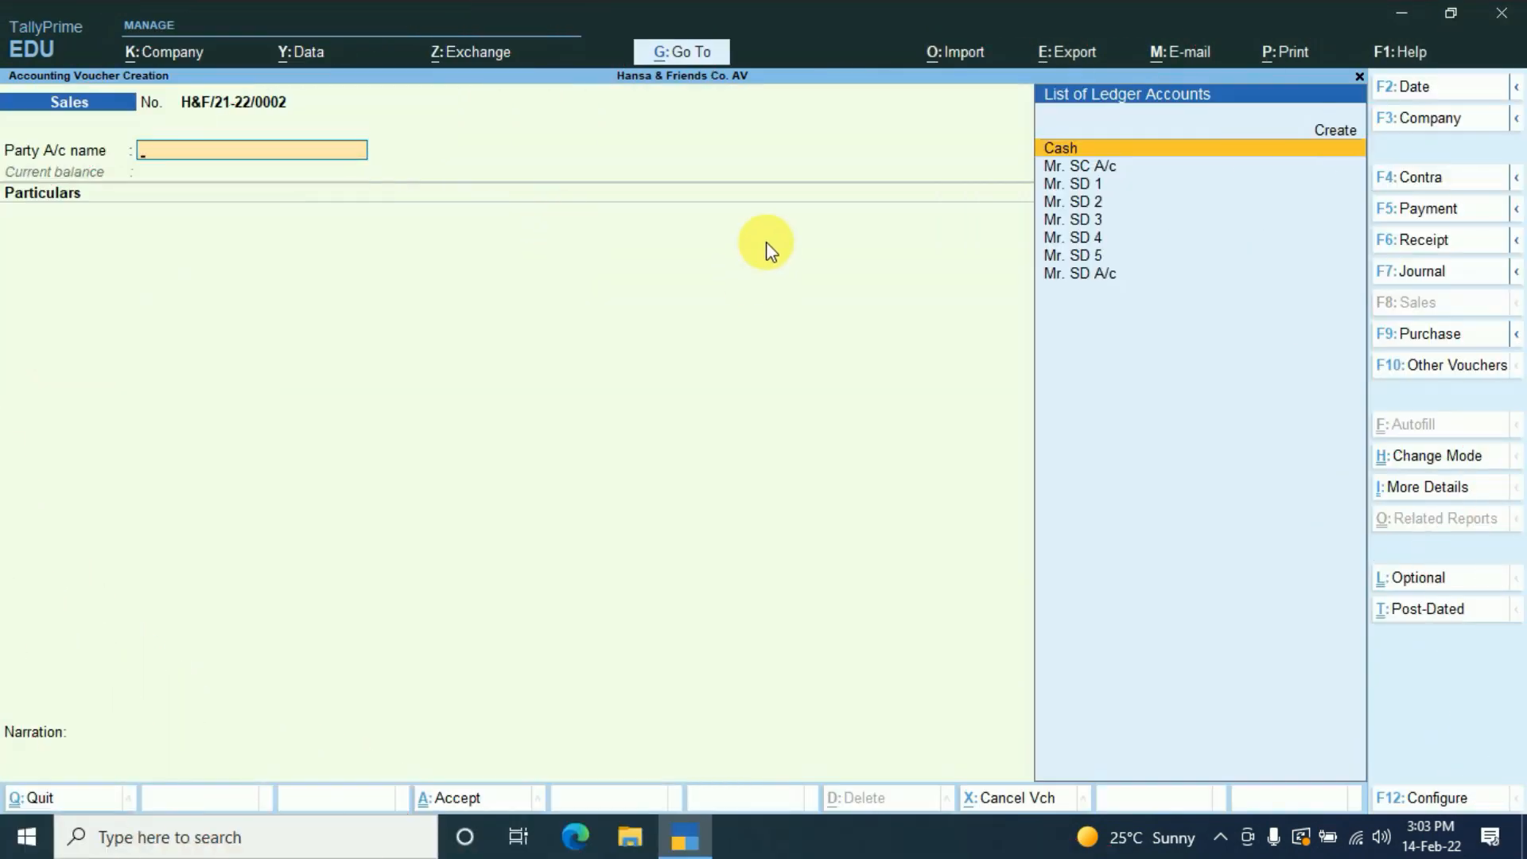
pyautogui.press('Escape')
pyautogui.press('y')
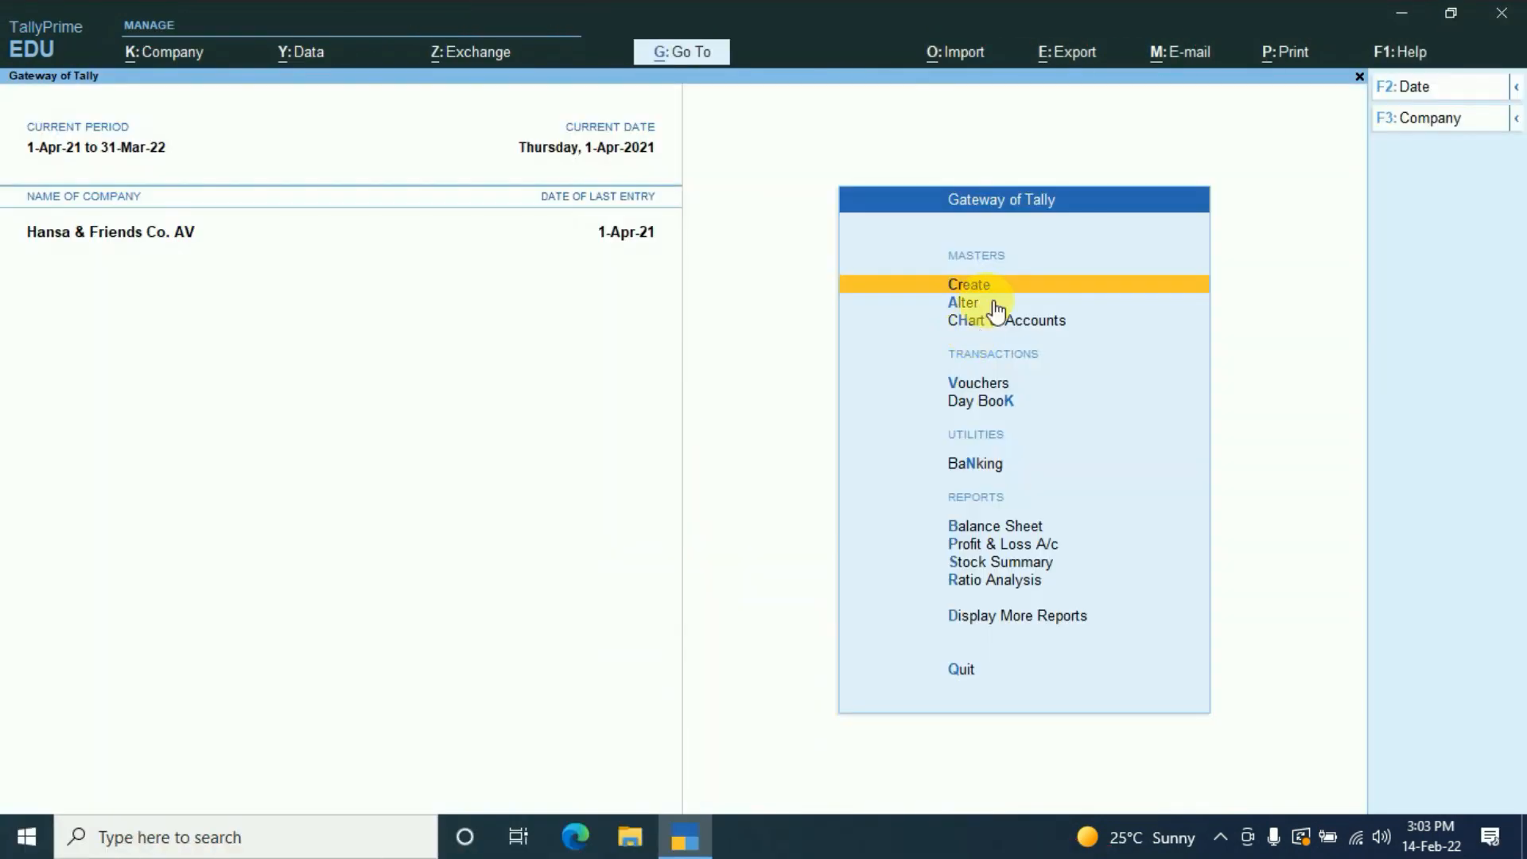
# - Open the Sales voucher type for alteration and go to its advanced configuration setting
pyautogui.click(978, 304)
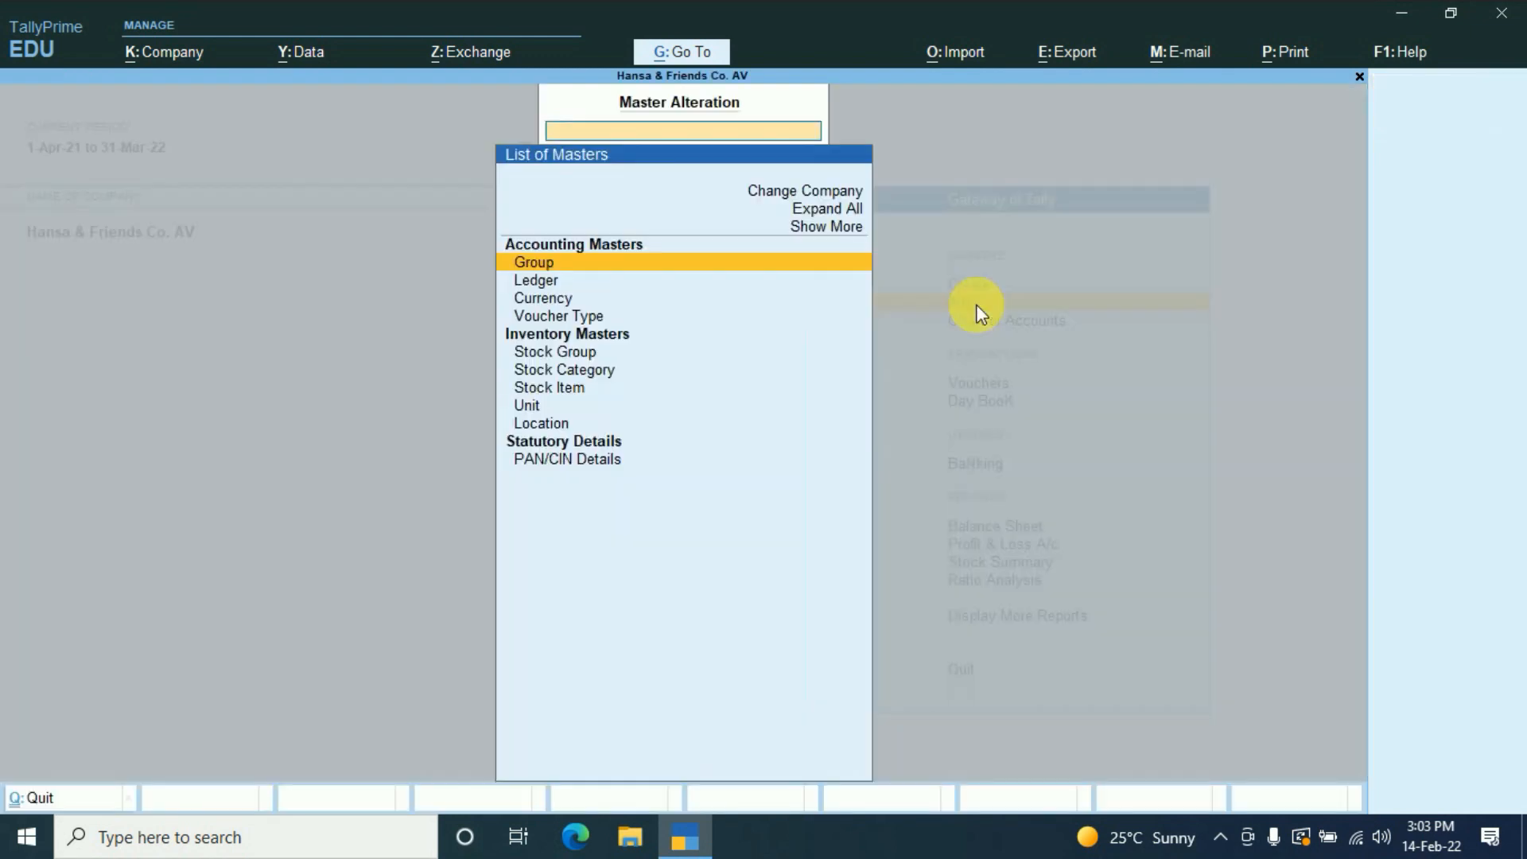
pyautogui.write('V')
pyautogui.click(826, 374)
pyautogui.write('s')
pyautogui.press('Return')
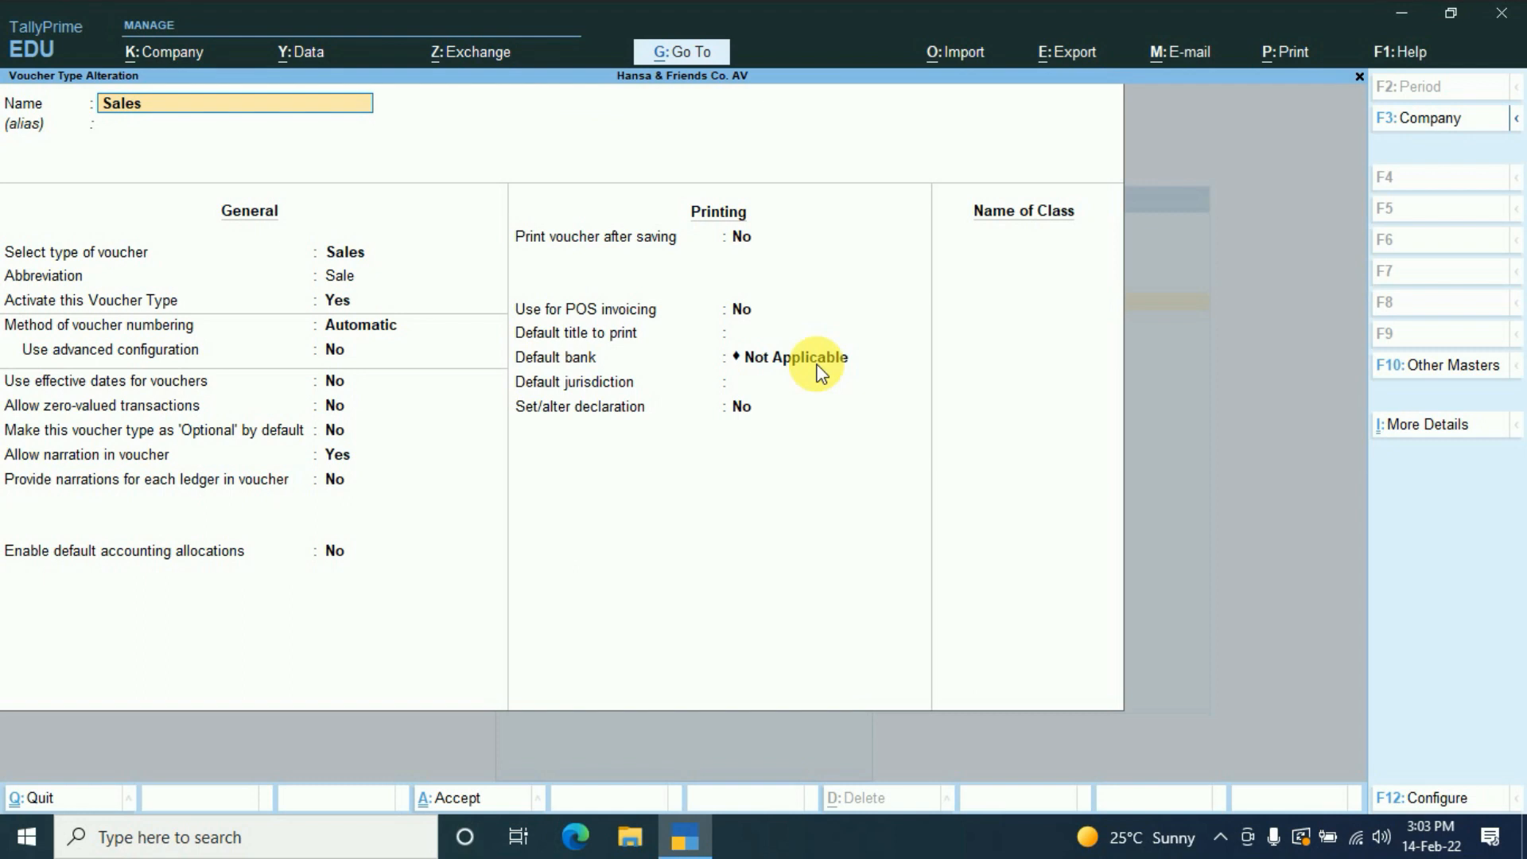
pyautogui.press('Return')
pyautogui.press('Return')
pyautogui.press('Return')
pyautogui.press('Return')
pyautogui.press('Return')
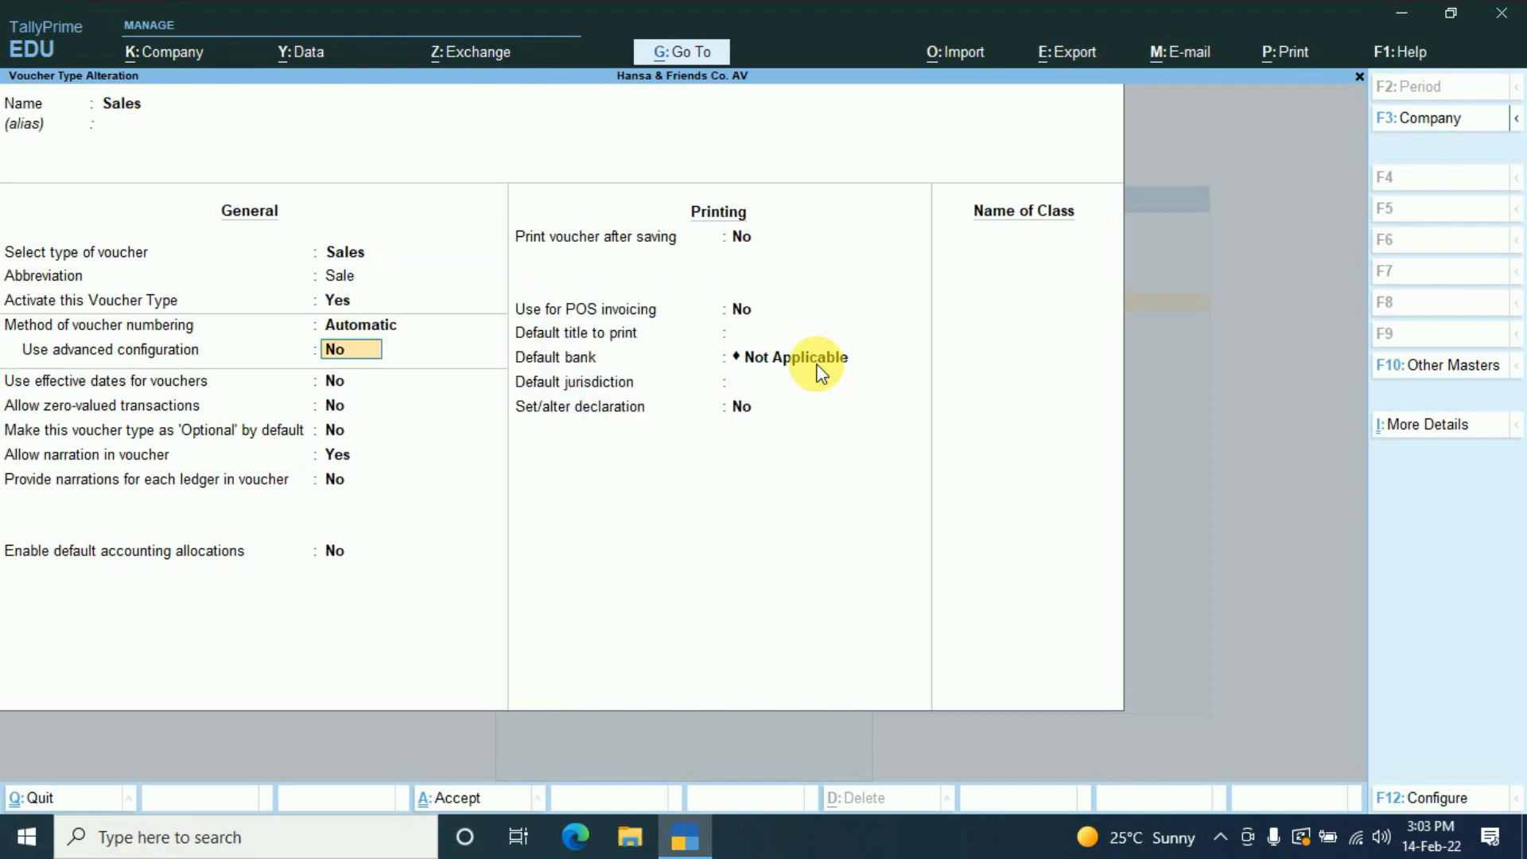
# - Enable advanced configuration and add a second restart numbering entry from 1-Apr-22, starting at 1 with Yearly periodicity
pyautogui.press('y')
pyautogui.press('Return')
pyautogui.press('Return')
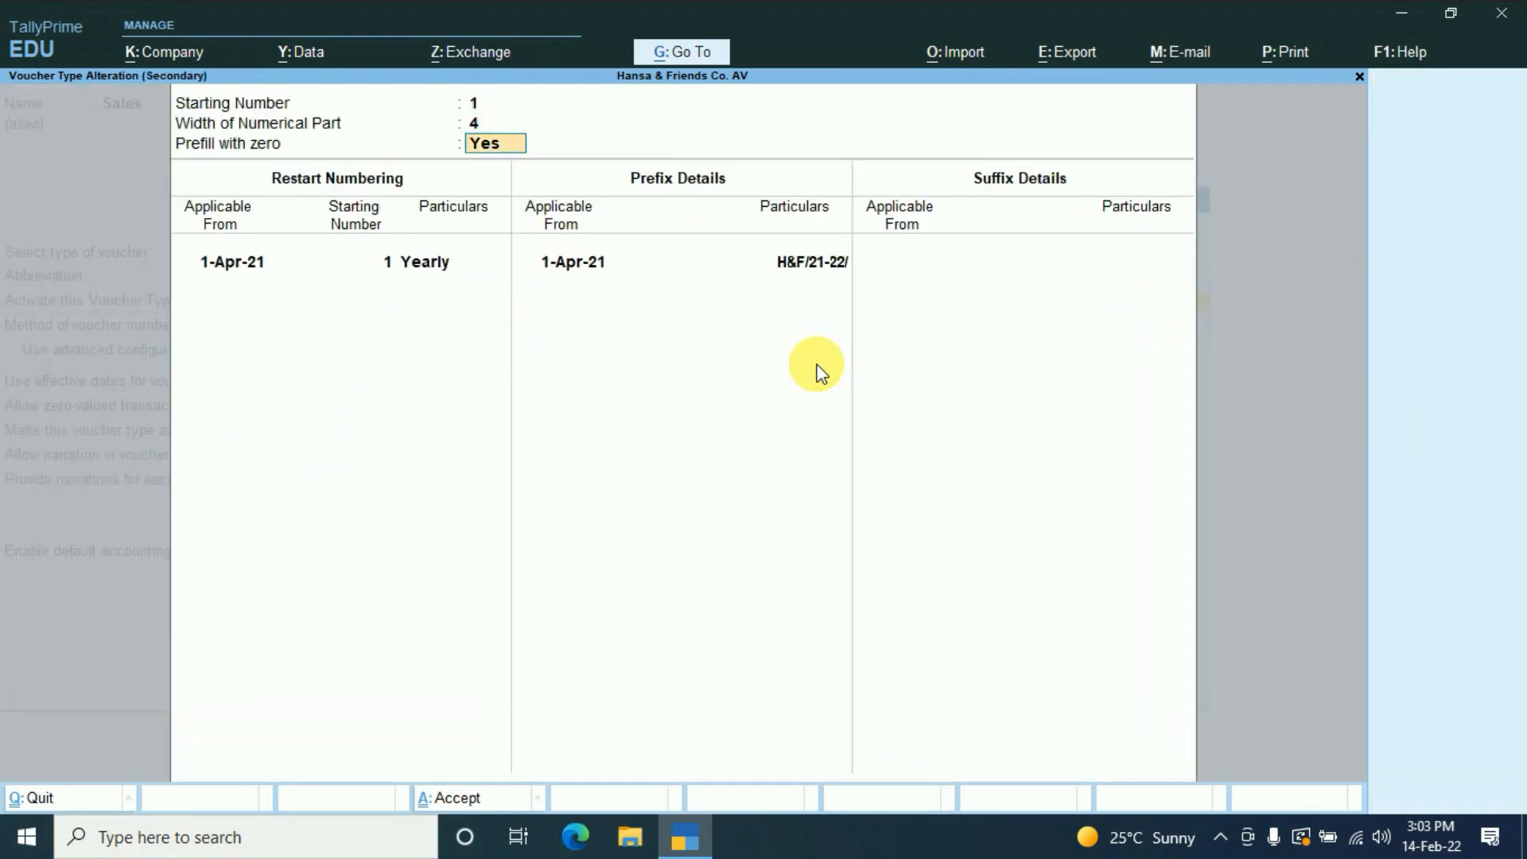
pyautogui.press('Return')
pyautogui.press('Return')
pyautogui.press('Return')
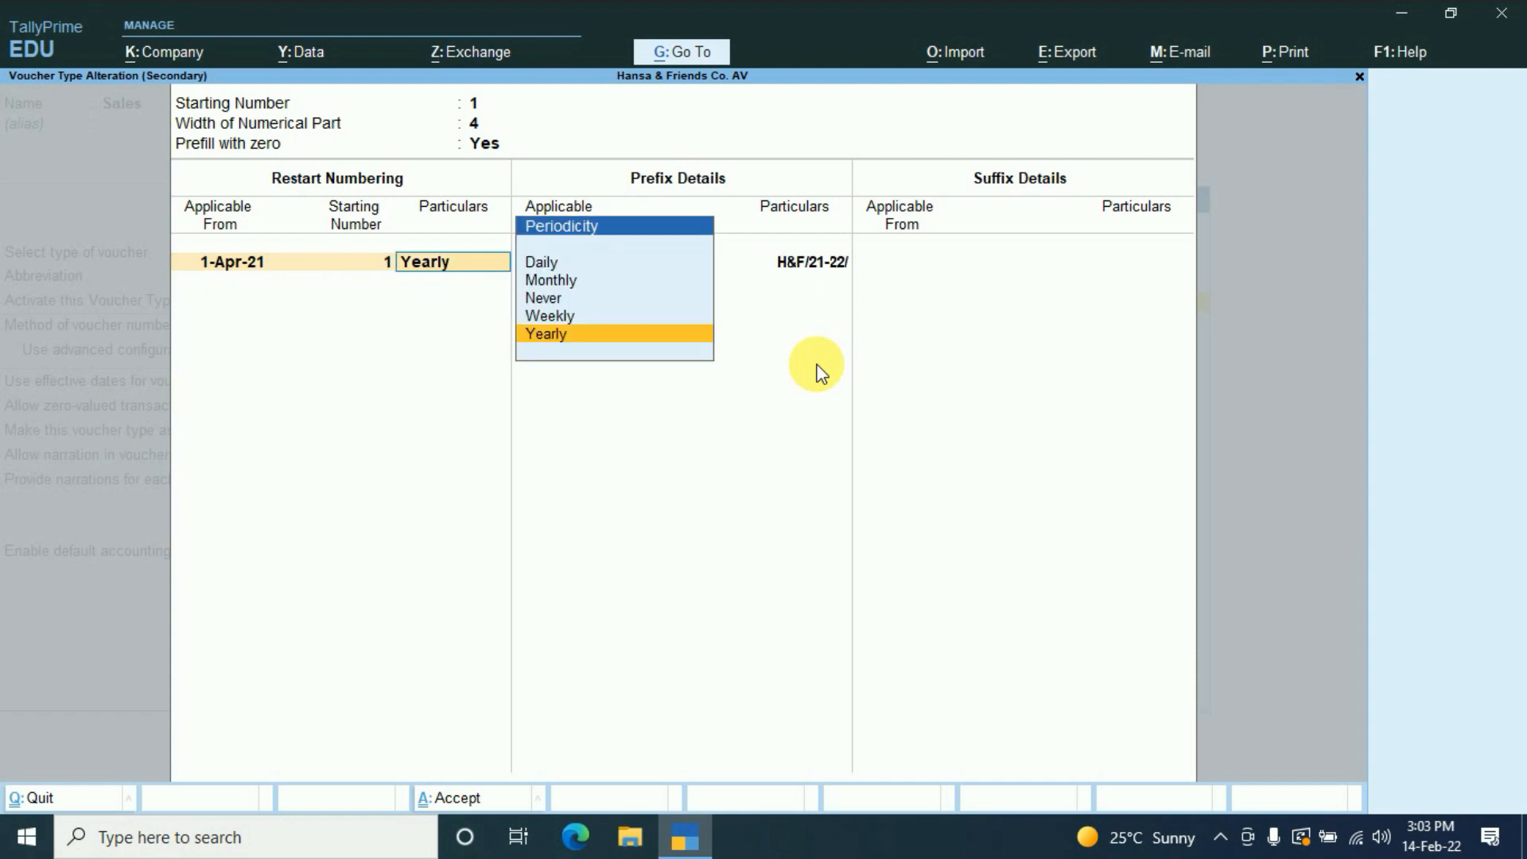
pyautogui.press('Return')
pyautogui.write('1-4-22')
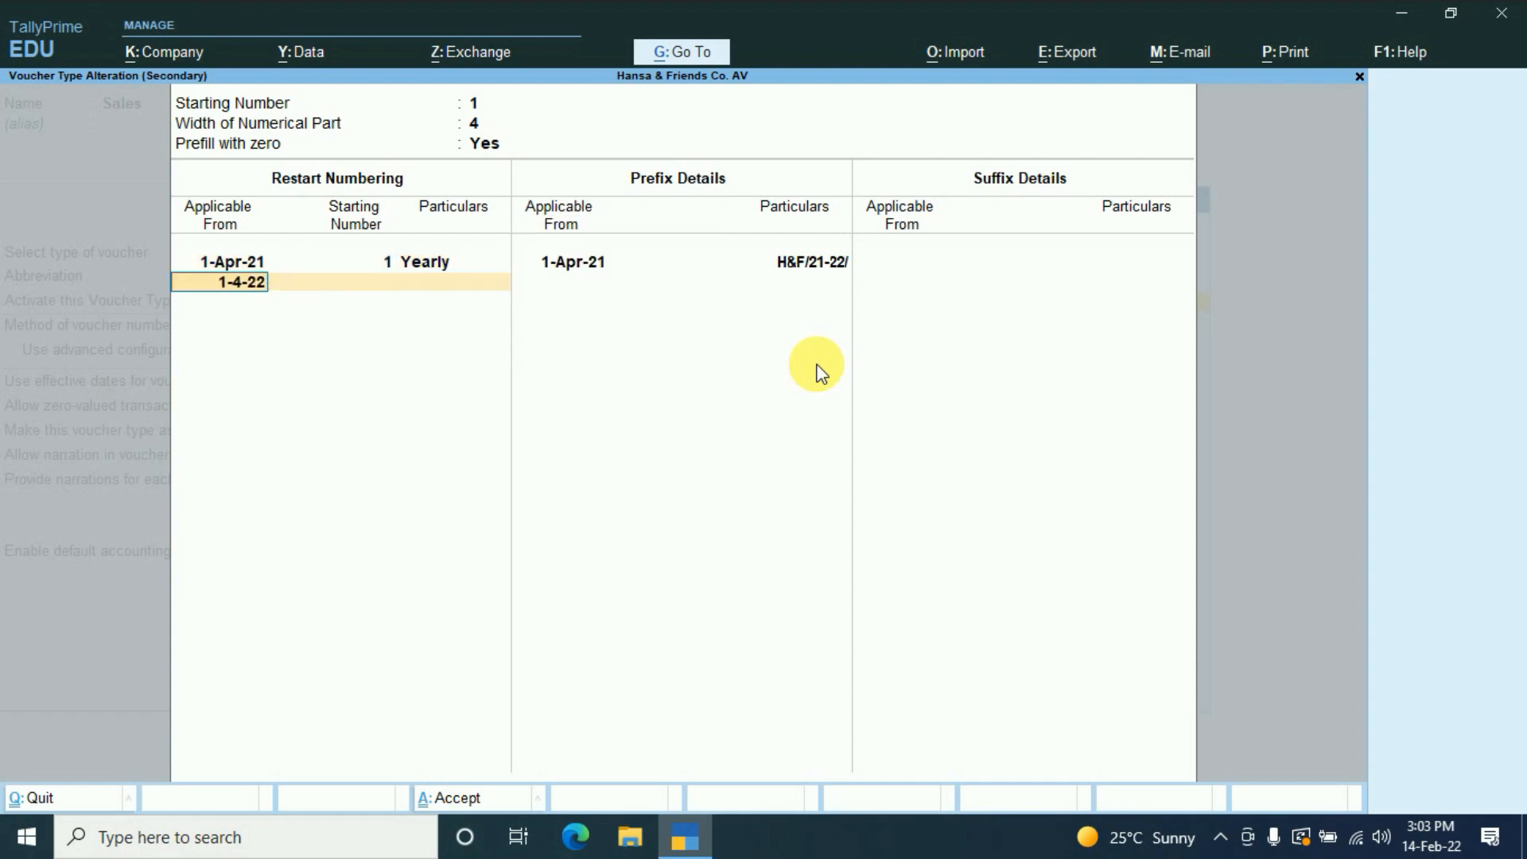
pyautogui.press('Return')
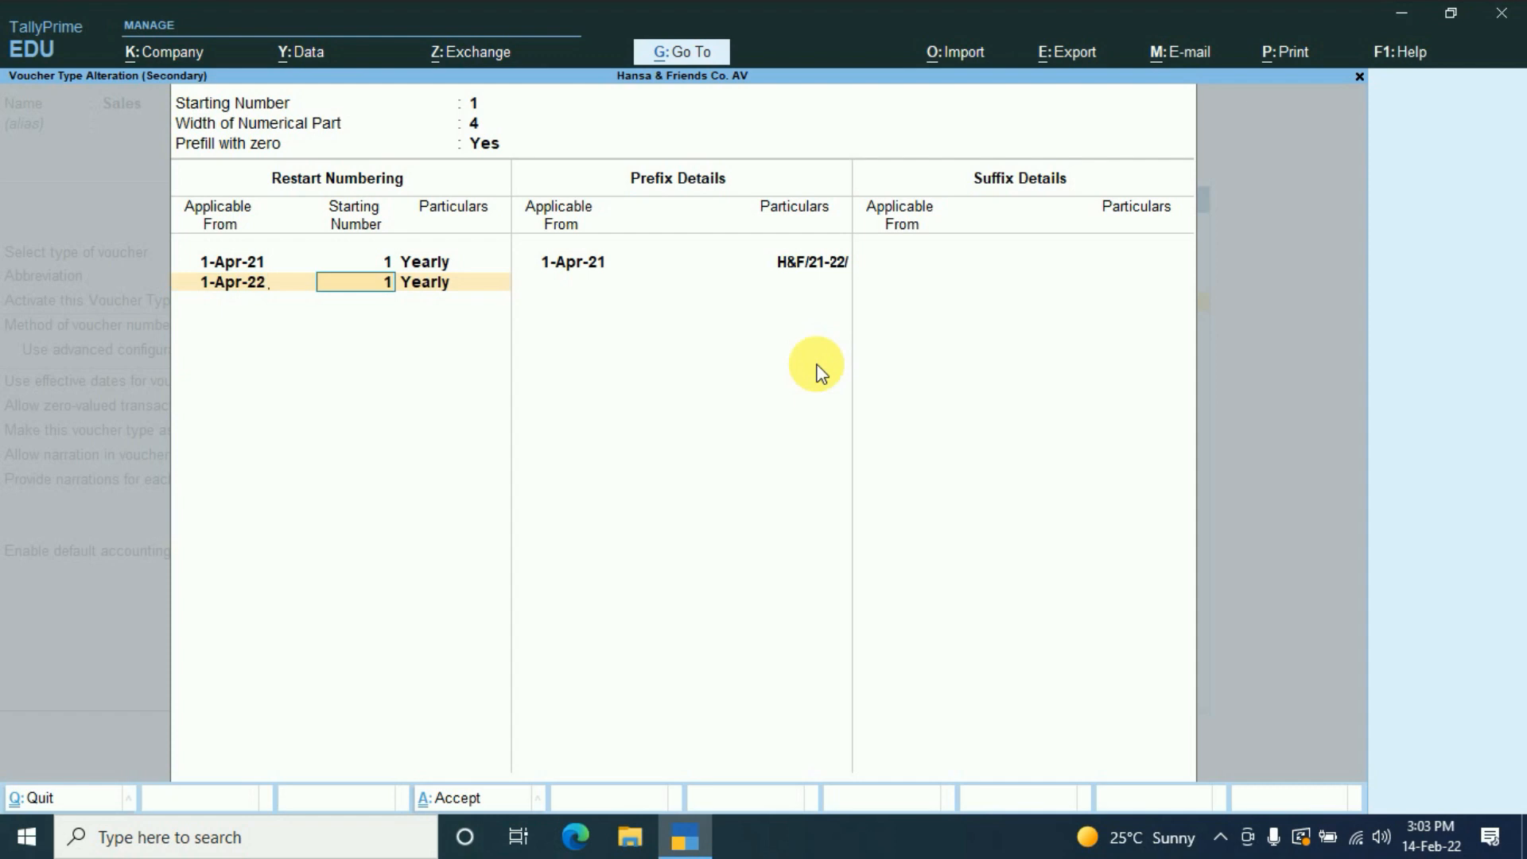
pyautogui.press('Return')
pyautogui.press('Return')
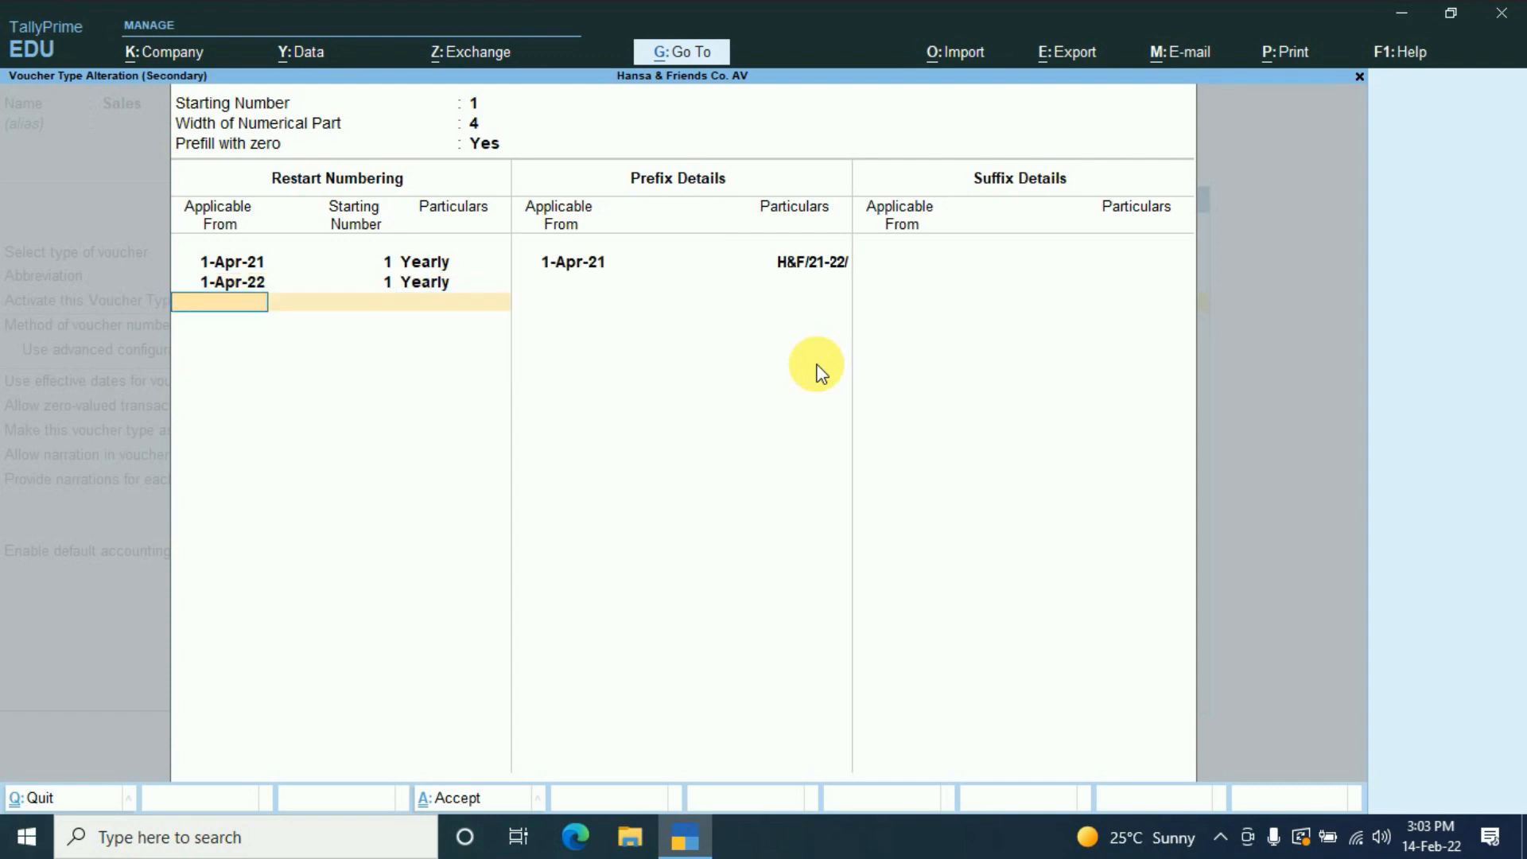
# - Add a second prefix entry applicable from 1-Apr-22 with the particulars H&F/22-23/ and save the Sales voucher type
pyautogui.press('Return')
pyautogui.press('Return')
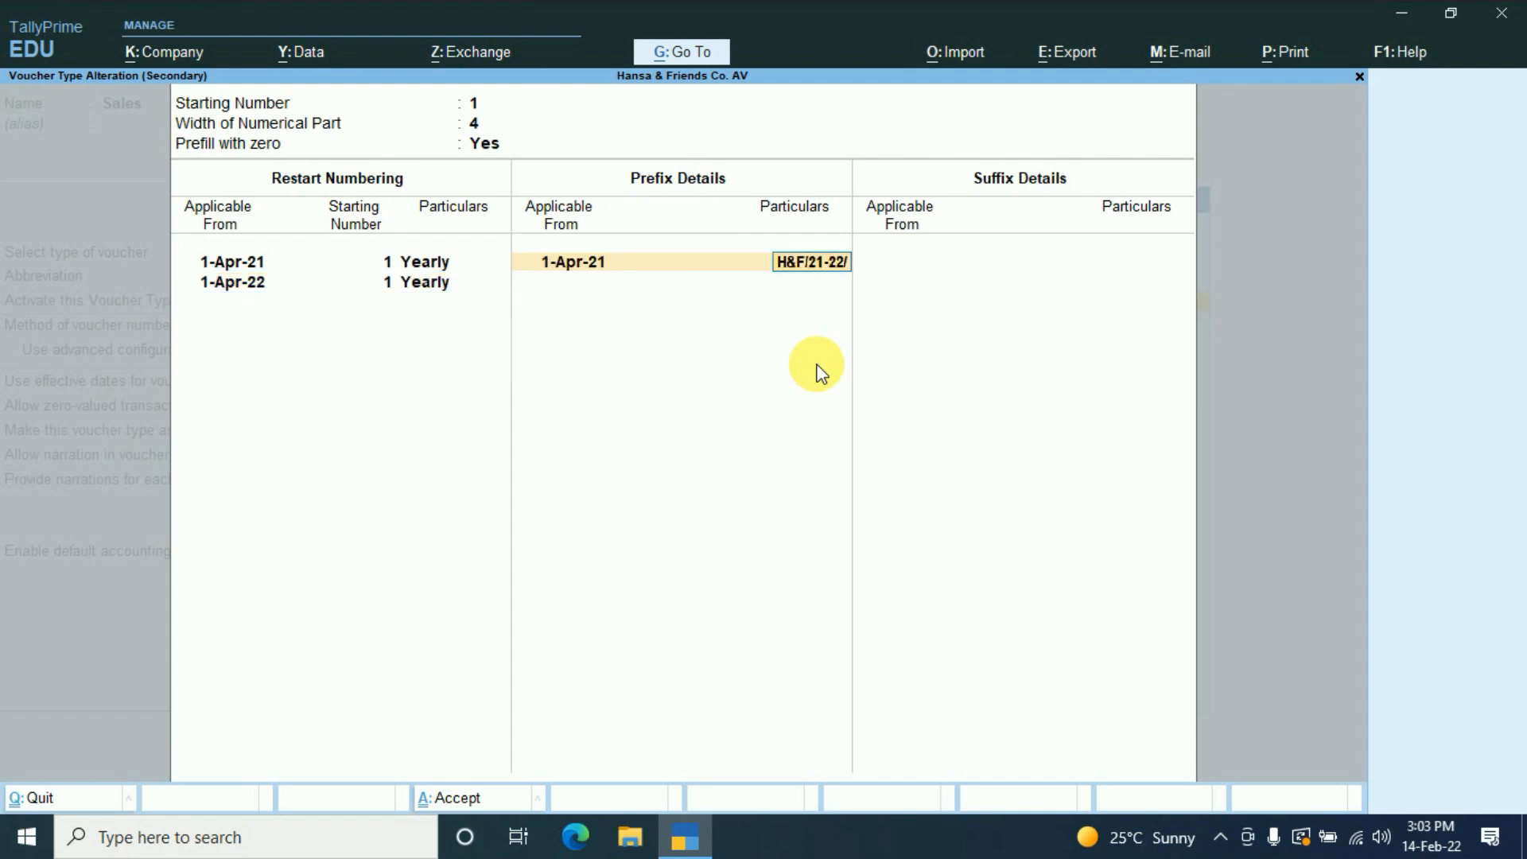
pyautogui.press('Return')
pyautogui.write('1-4-22')
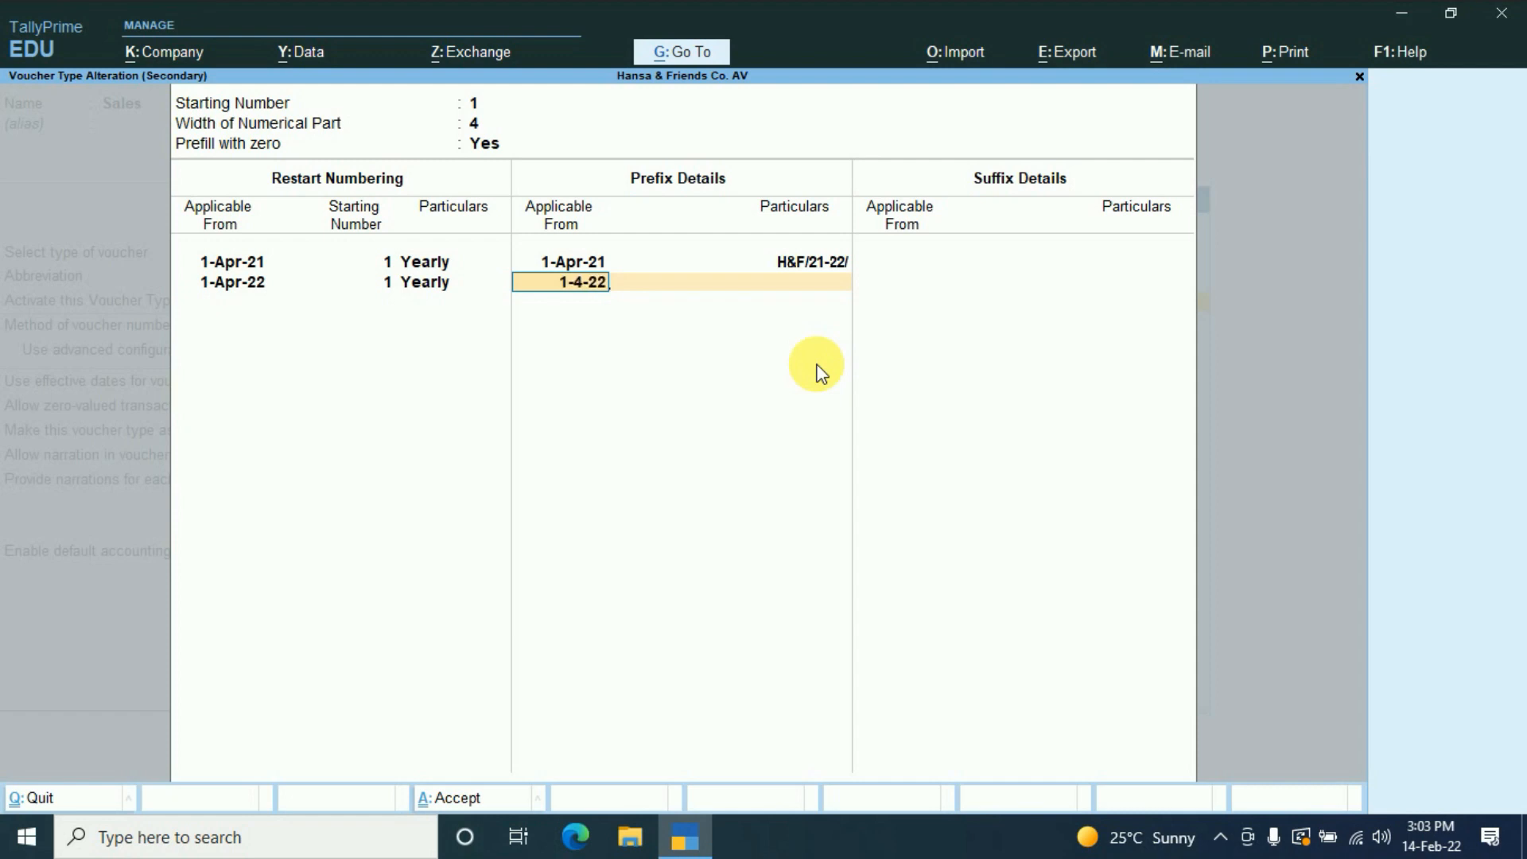
pyautogui.press('Return')
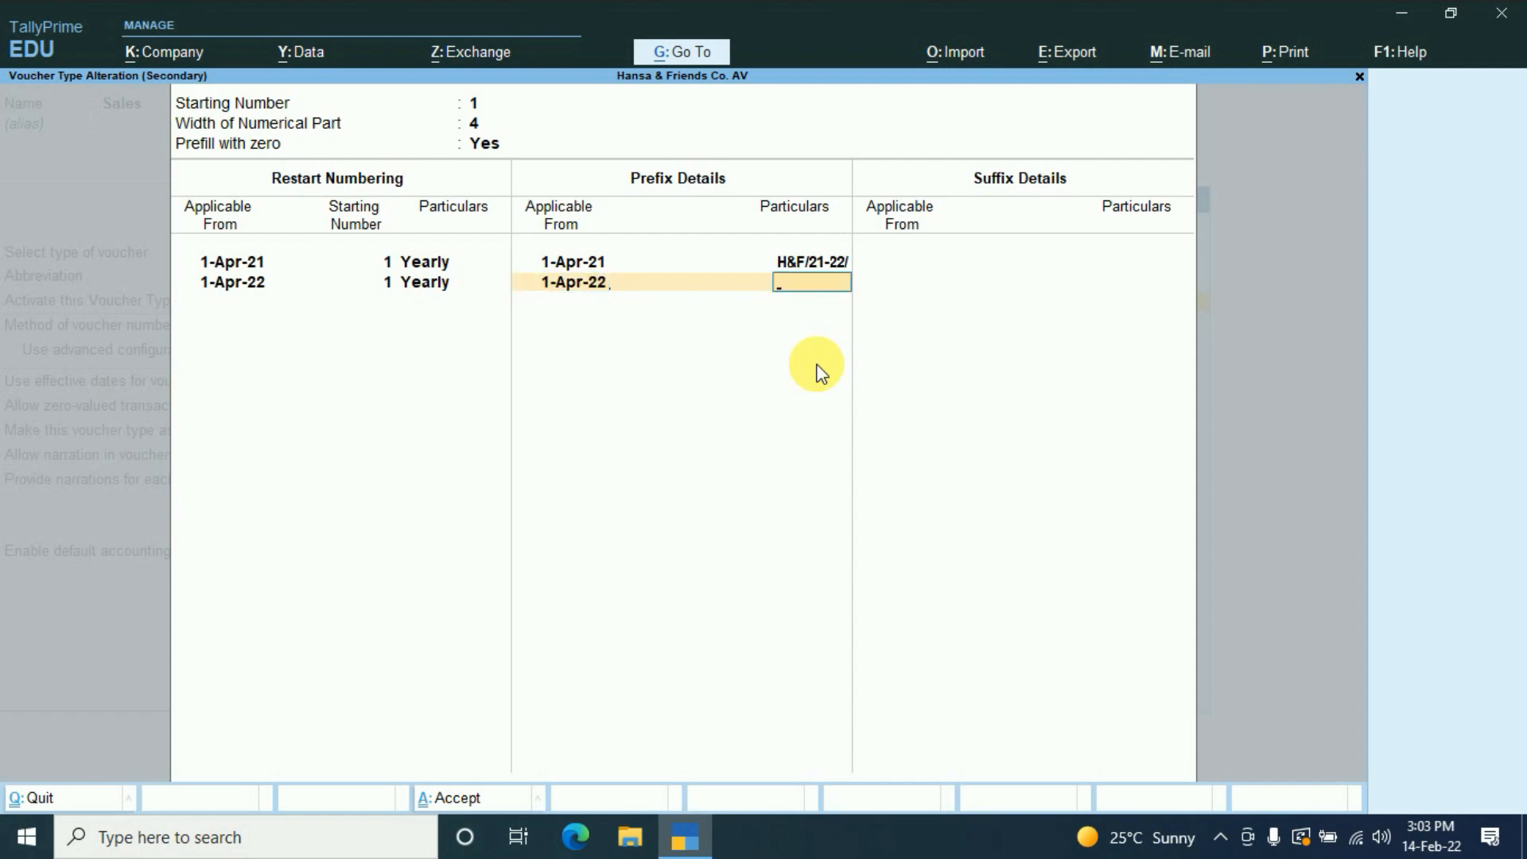
pyautogui.write('H&F/22-23/')
pyautogui.press('Return')
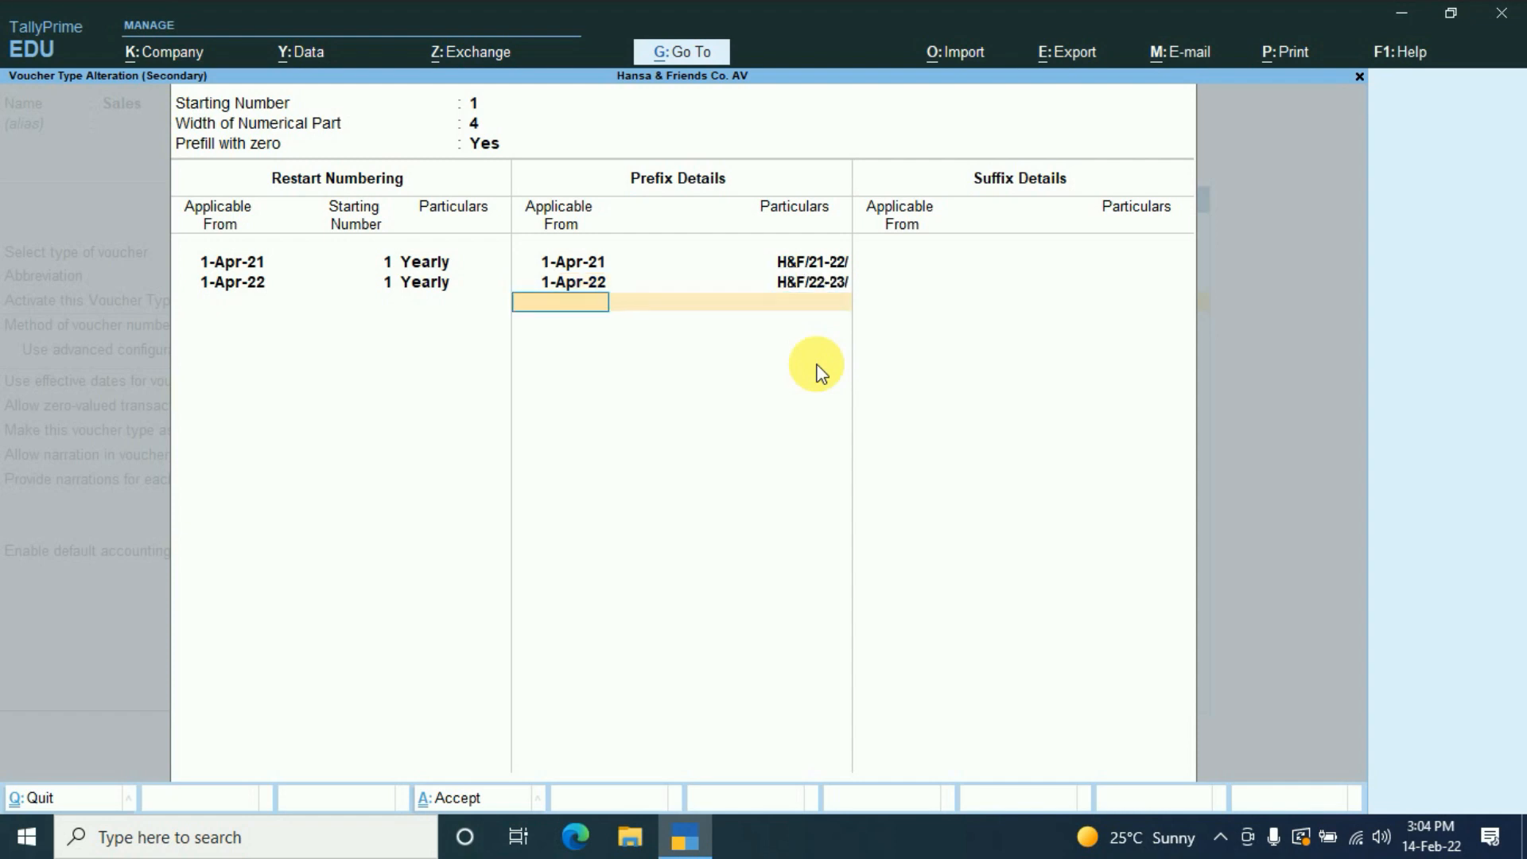
pyautogui.press('Return')
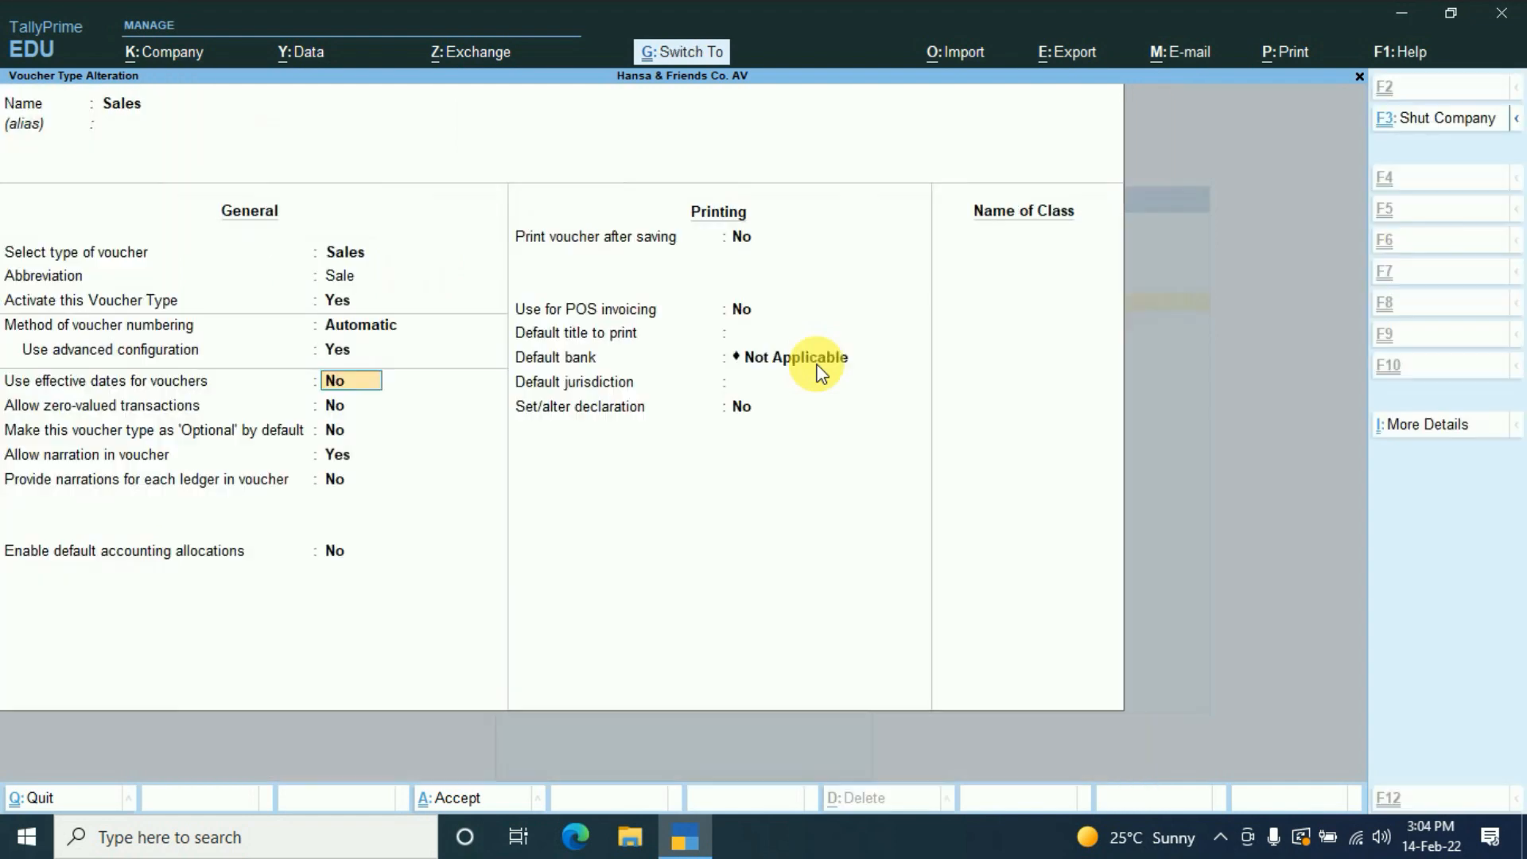
pyautogui.hotkey('ctrl', 'a')
pyautogui.press('Escape')
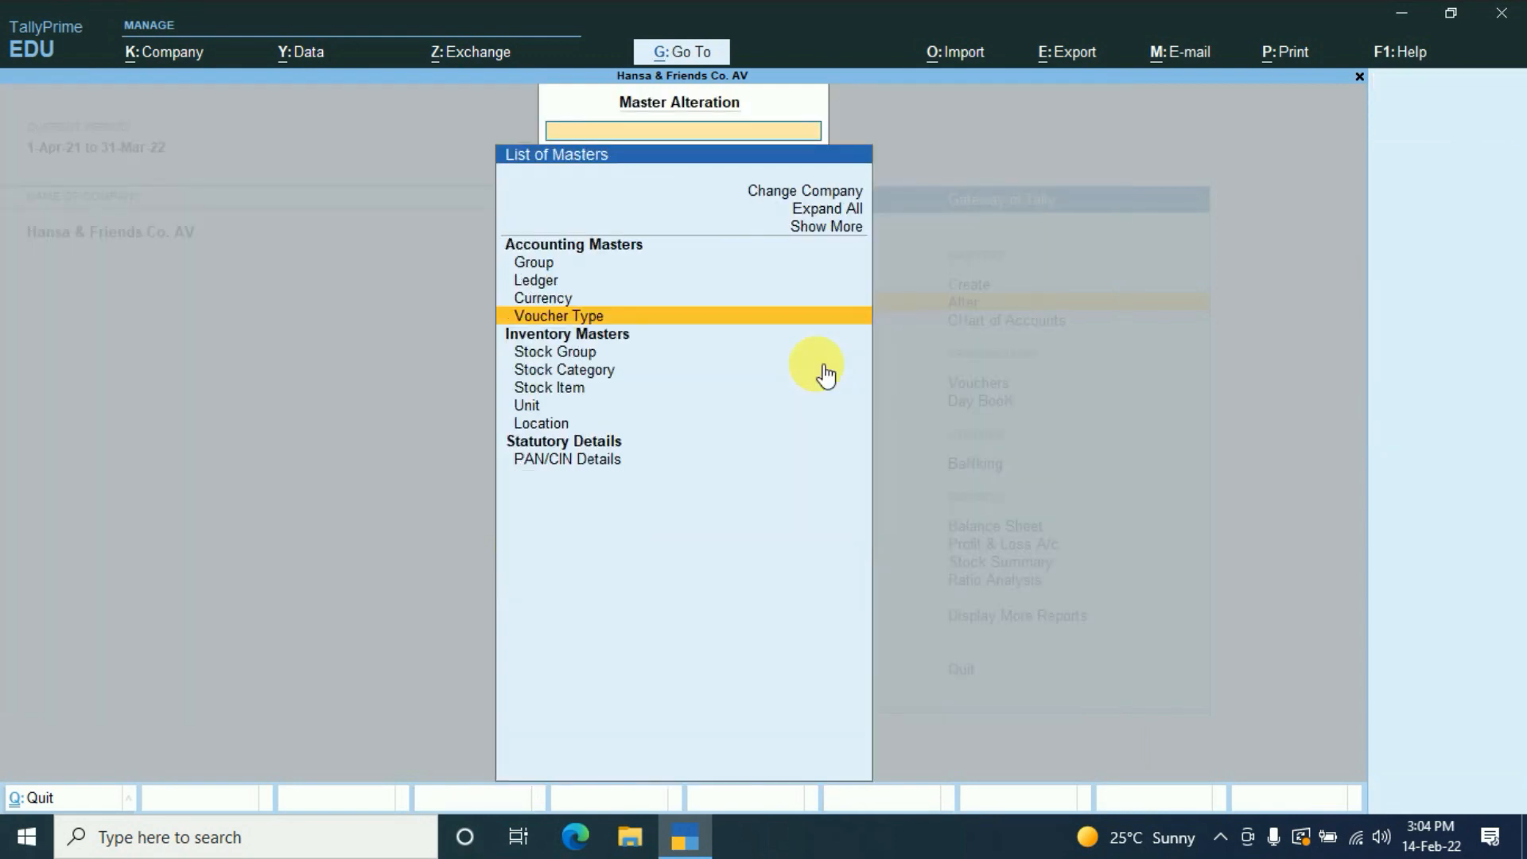
# - Open a new Sales voucher to check its number in the current period, and return to the Gateway of Tally
pyautogui.press('Escape')
pyautogui.press('v')
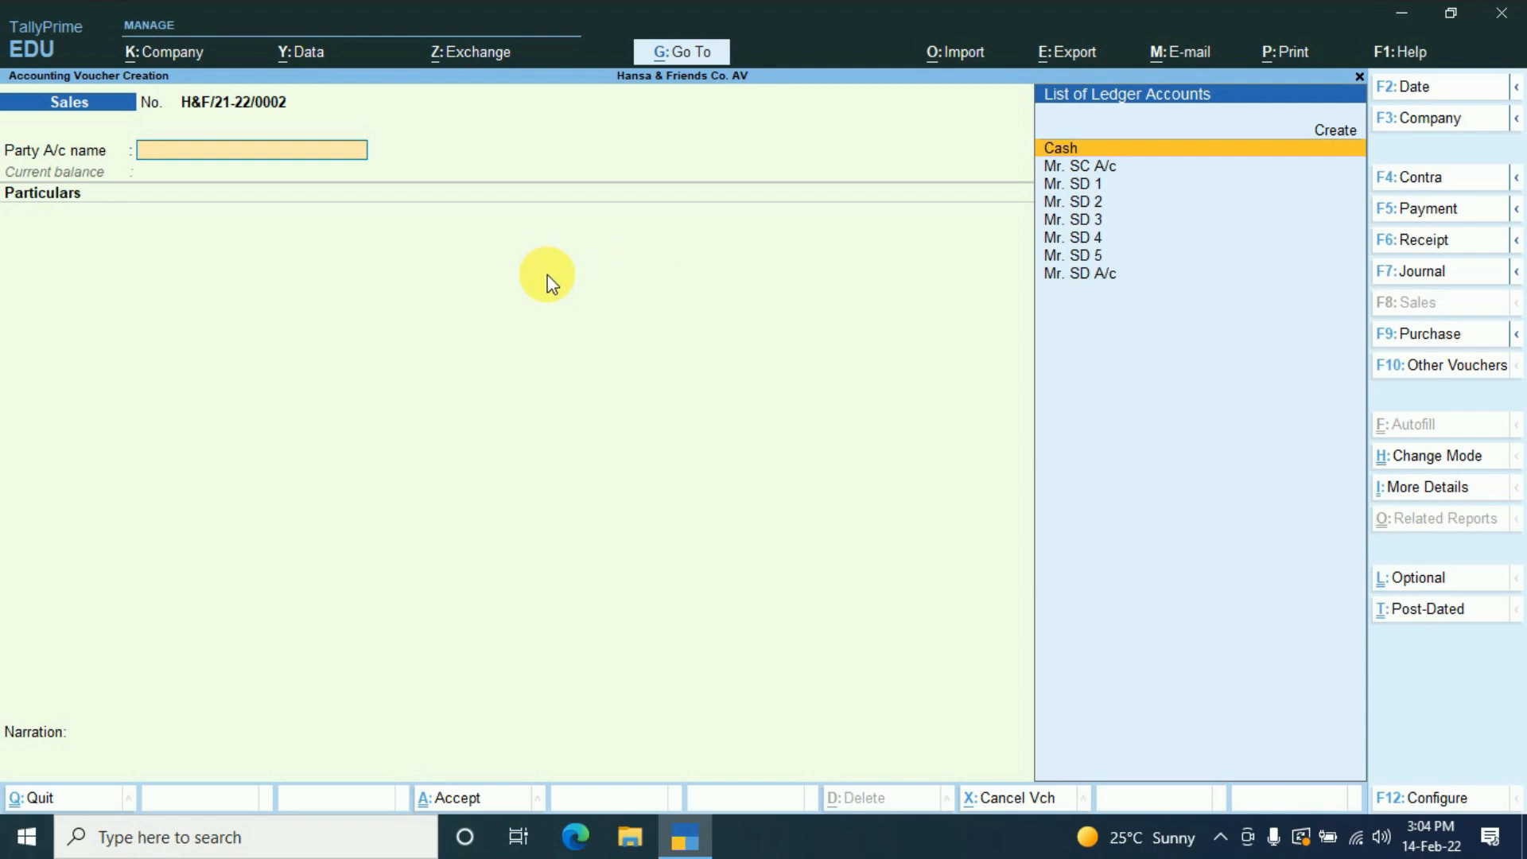
pyautogui.press('Escape')
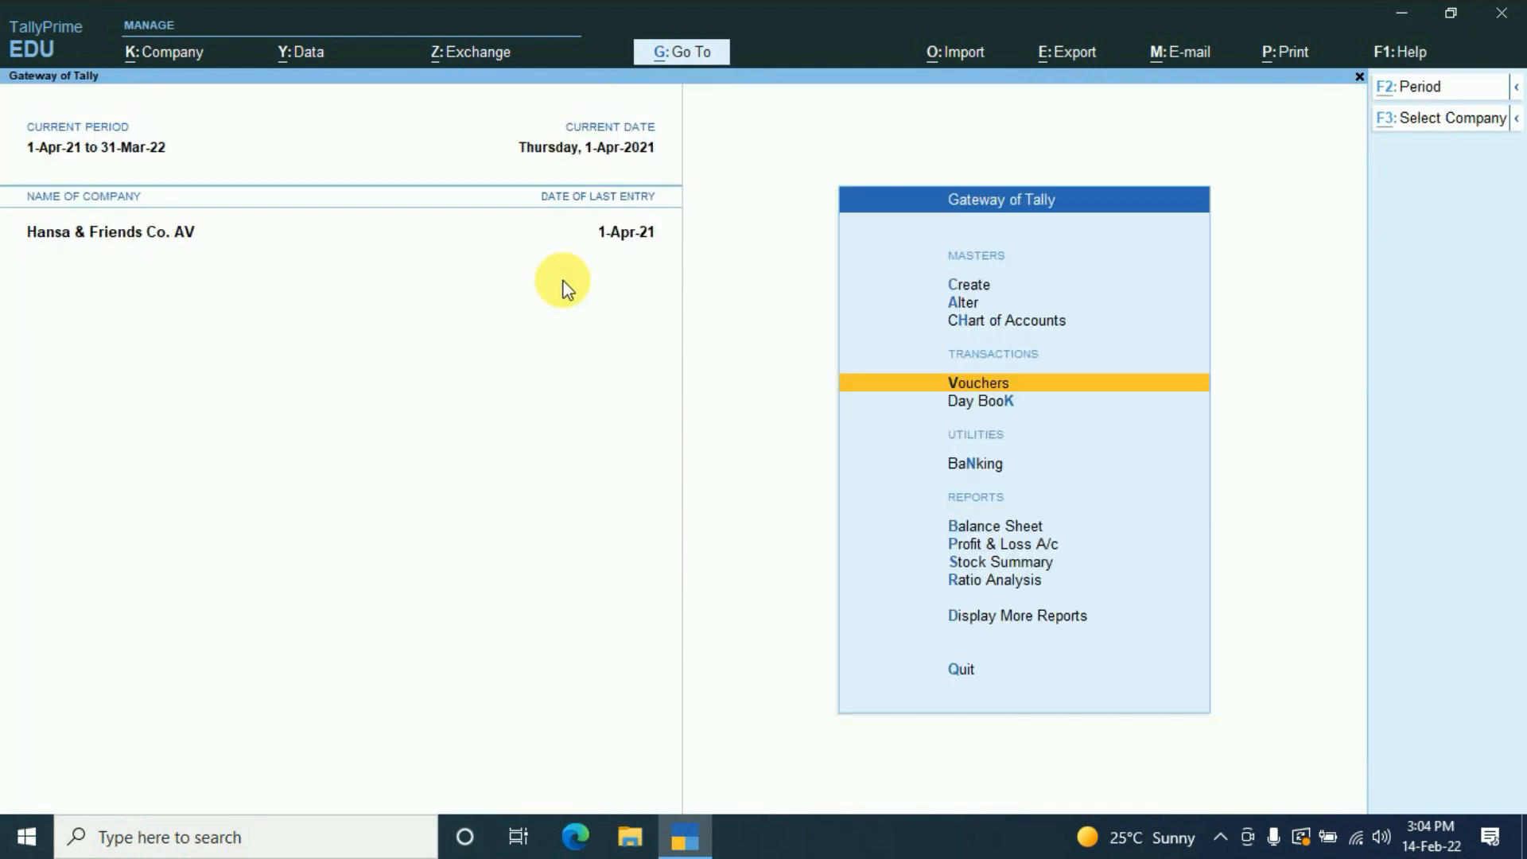
# - Change the period to 1-4-2022 through 31-3-2023 and open a new Sales voucher to check its number
pyautogui.hotkey('alt', 'F2')
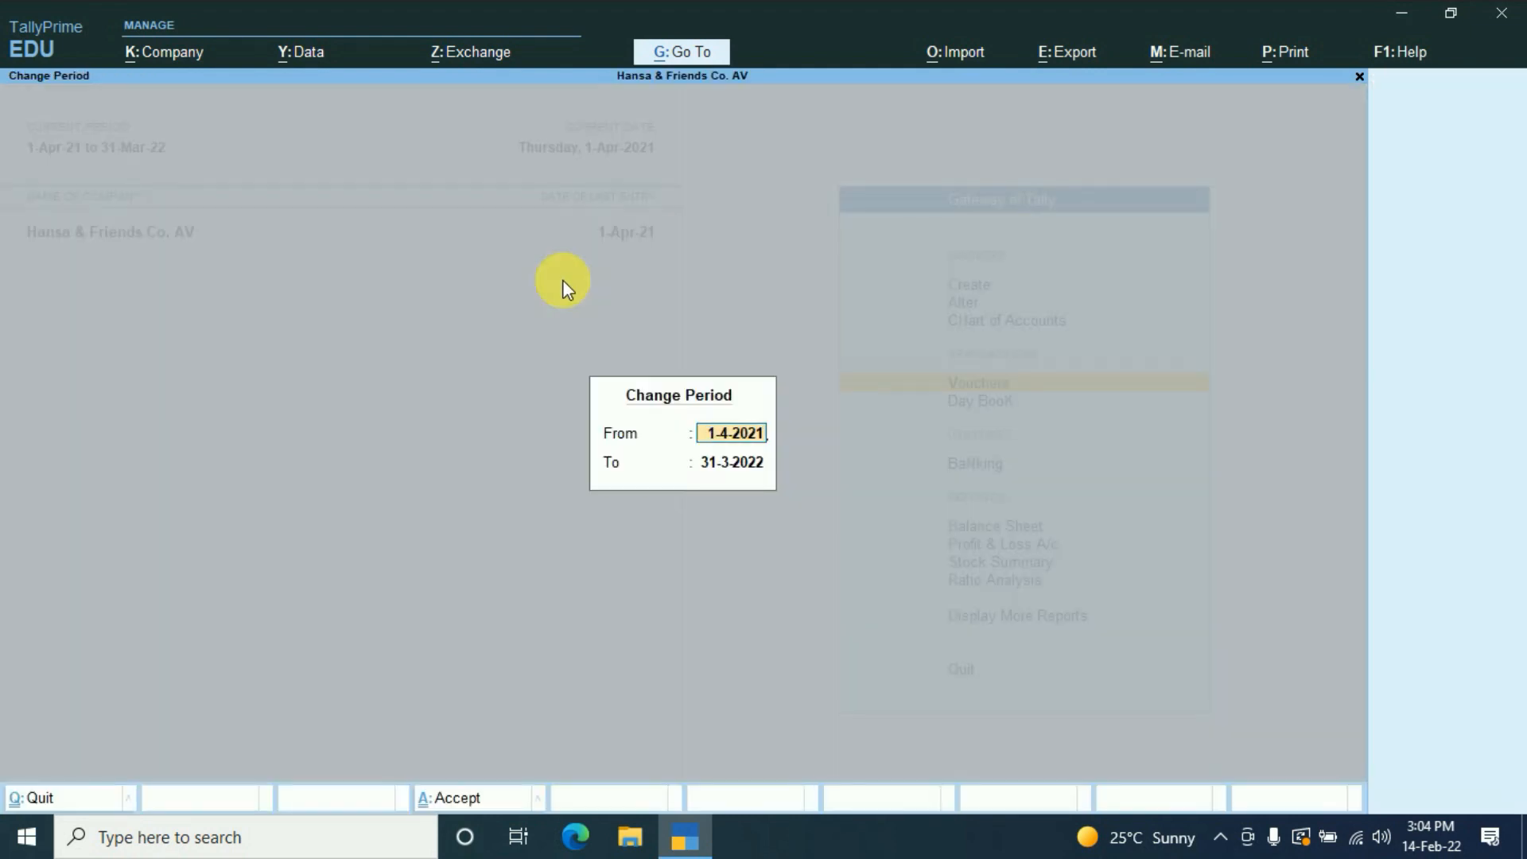
pyautogui.press('BackSpace')
pyautogui.write('2')
pyautogui.press('Return')
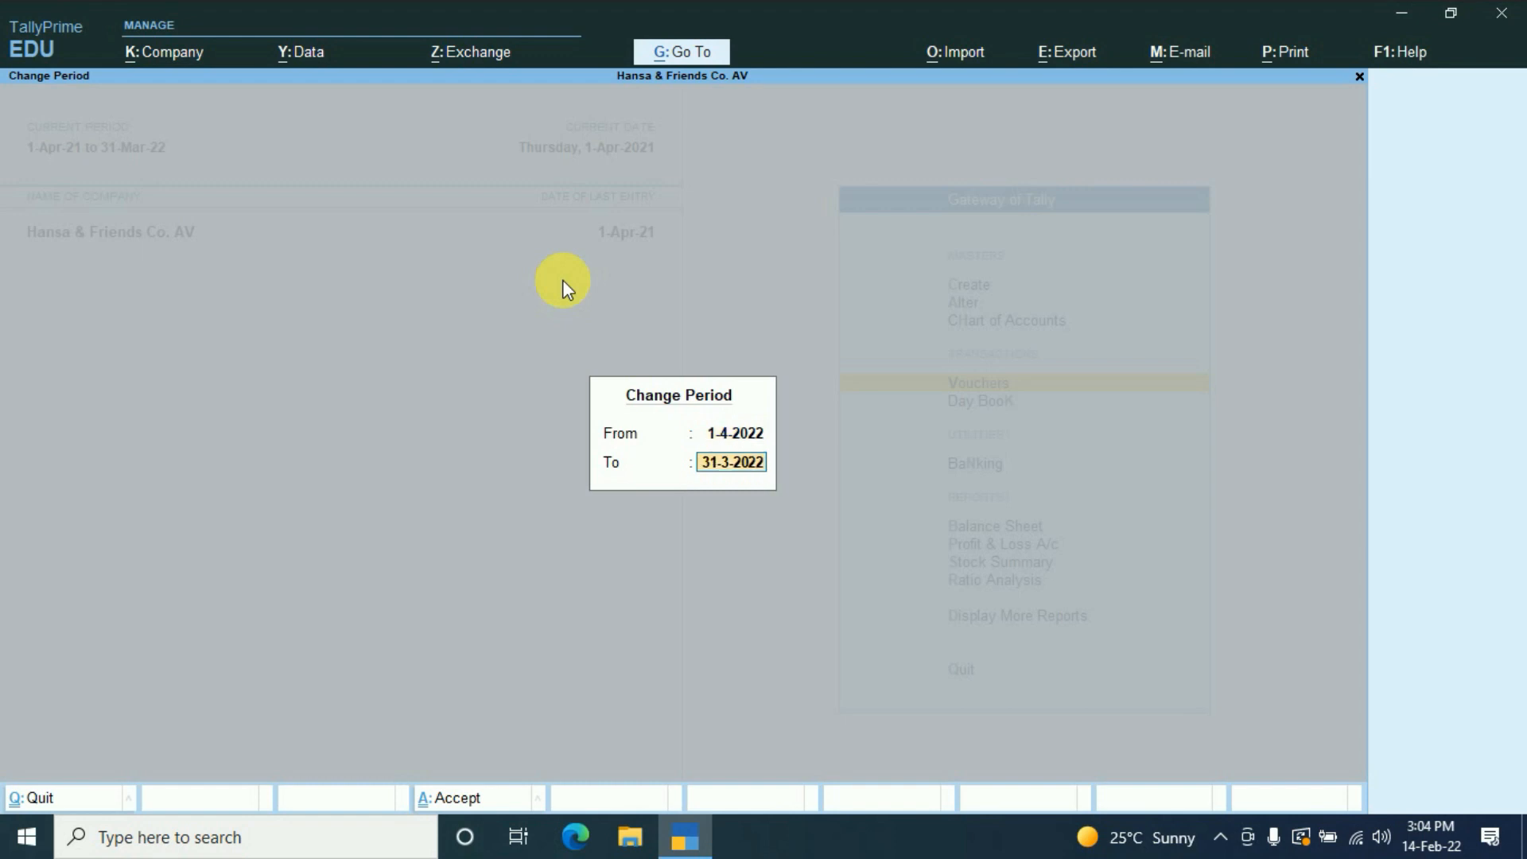
pyautogui.press('BackSpace')
pyautogui.write('3')
pyautogui.press('Return')
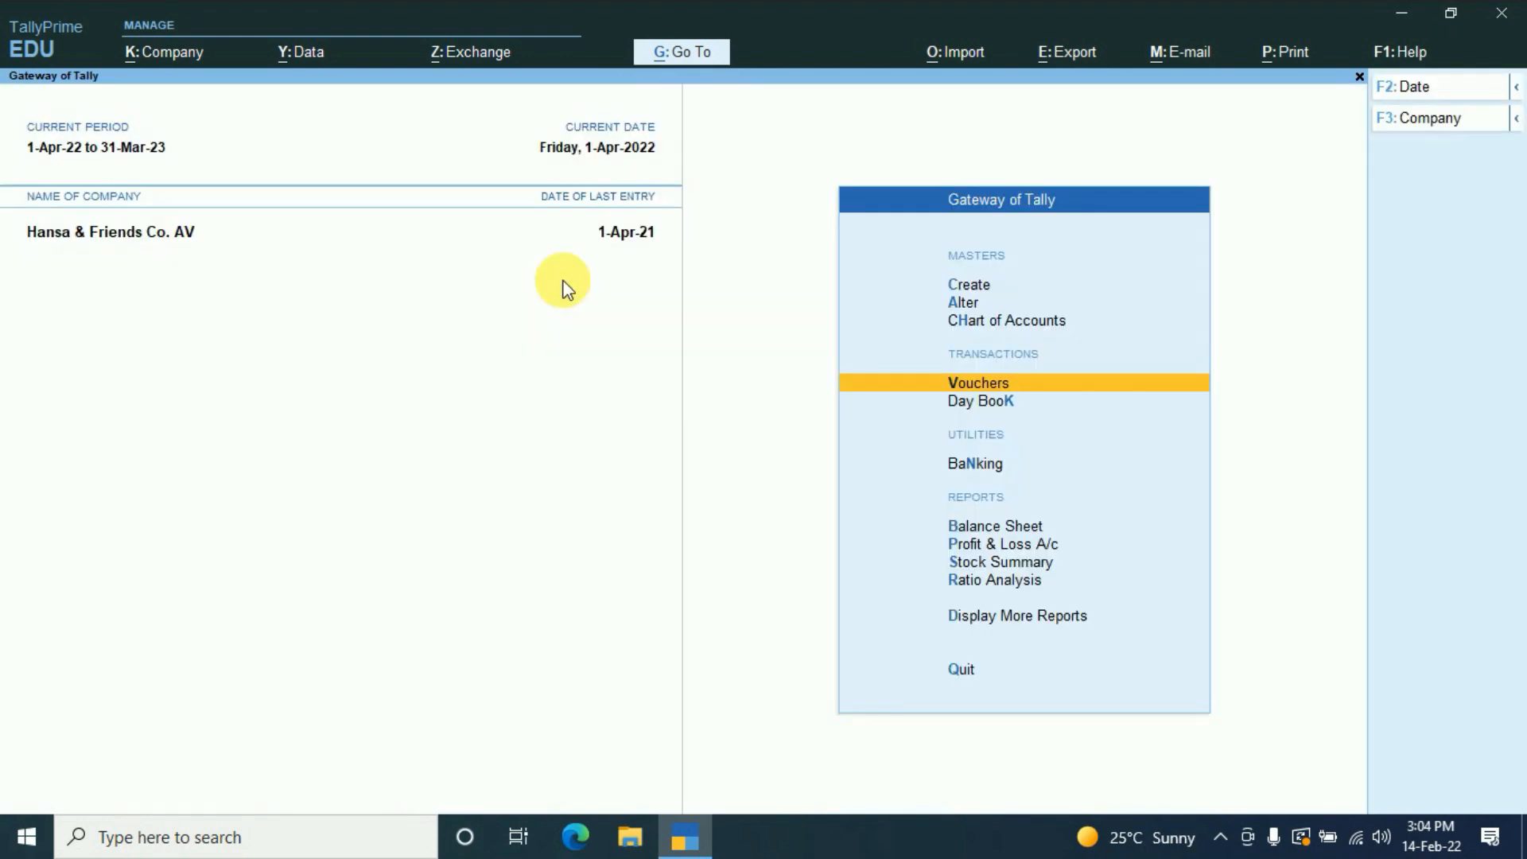
pyautogui.press('Return')
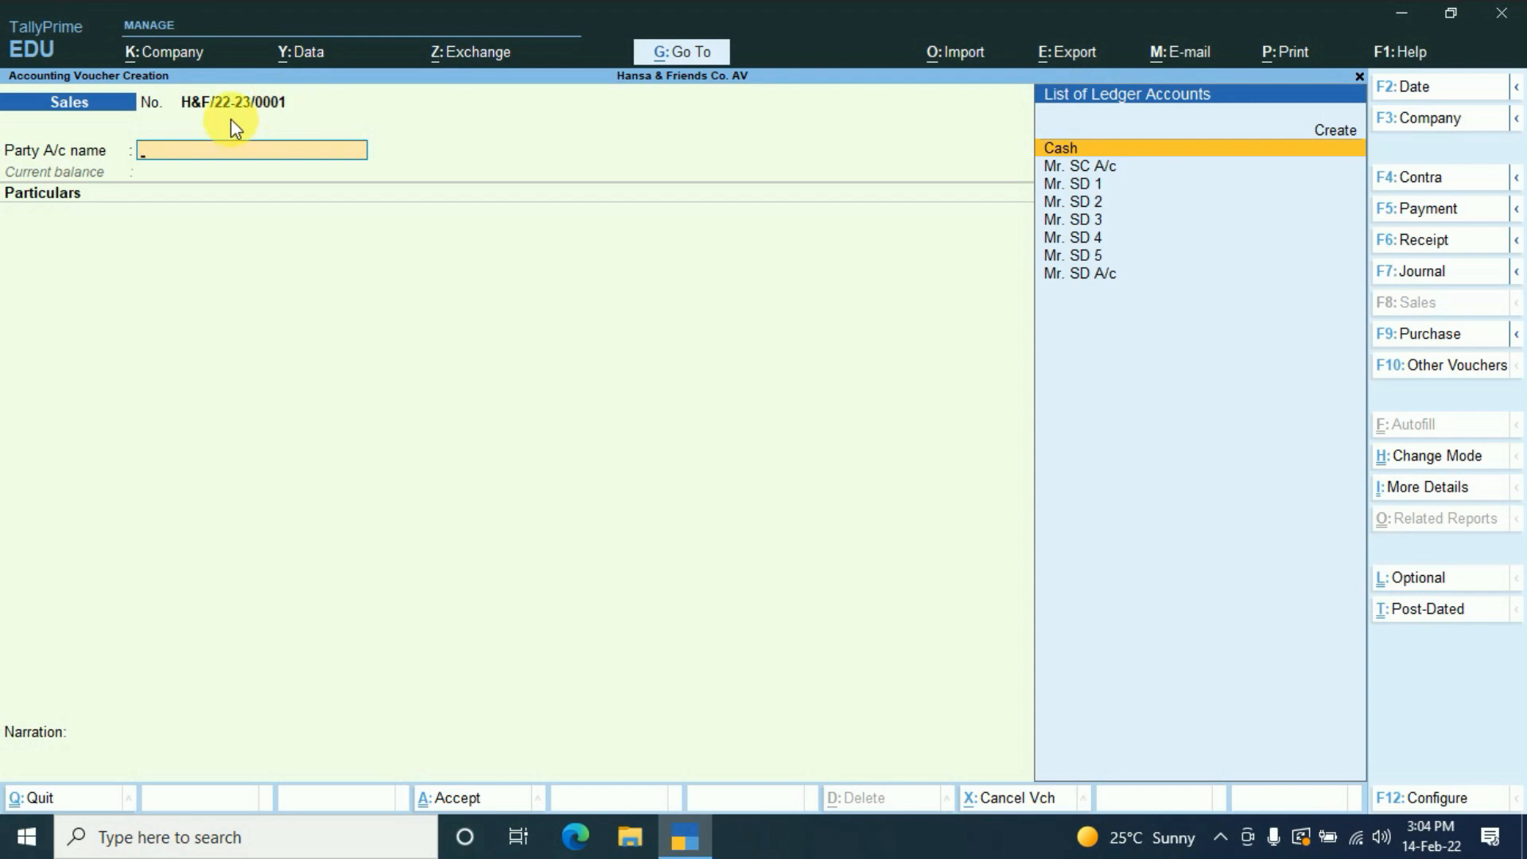
pyautogui.hotkey('ctrl', '4')
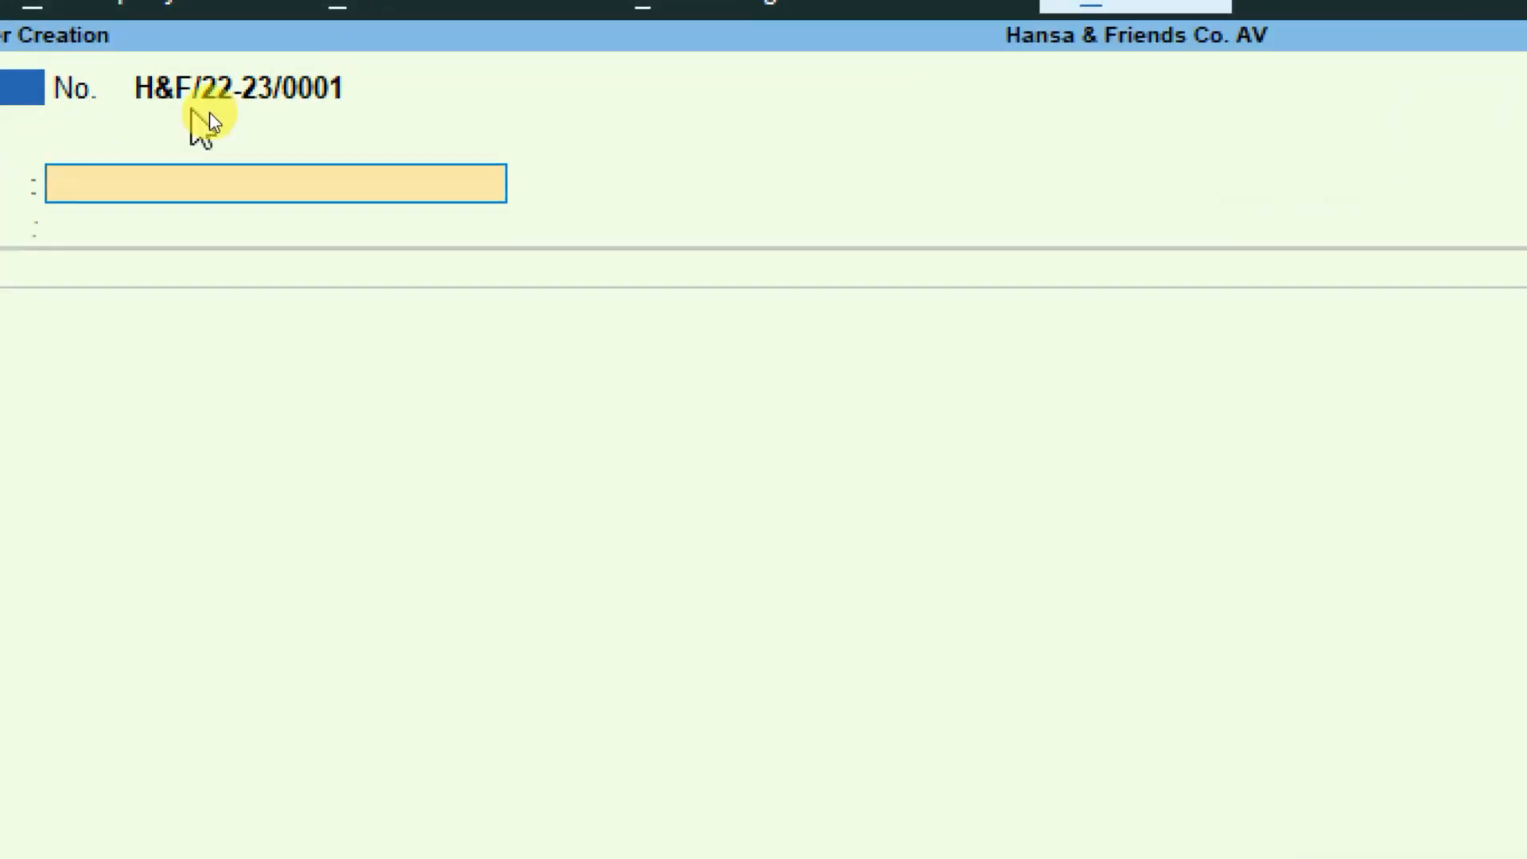